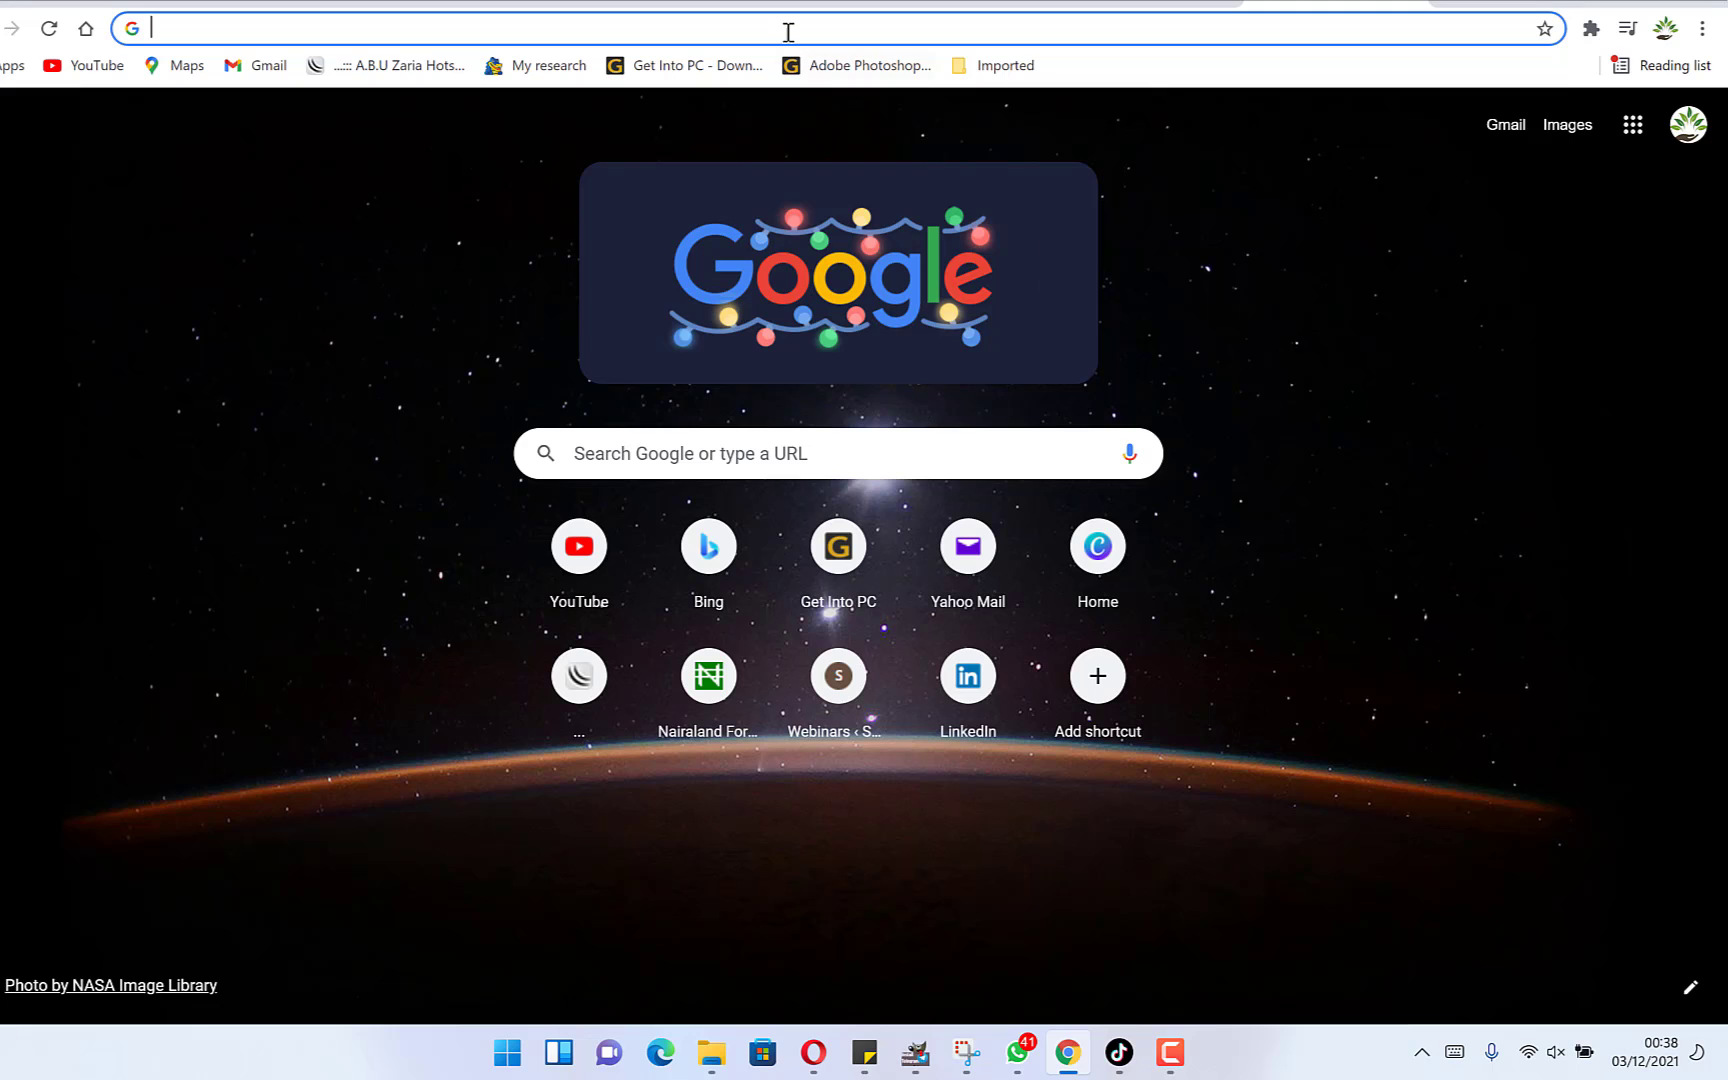
Open canva.com in the browser.
left_click(788, 30)
type("ca")
key("Return")
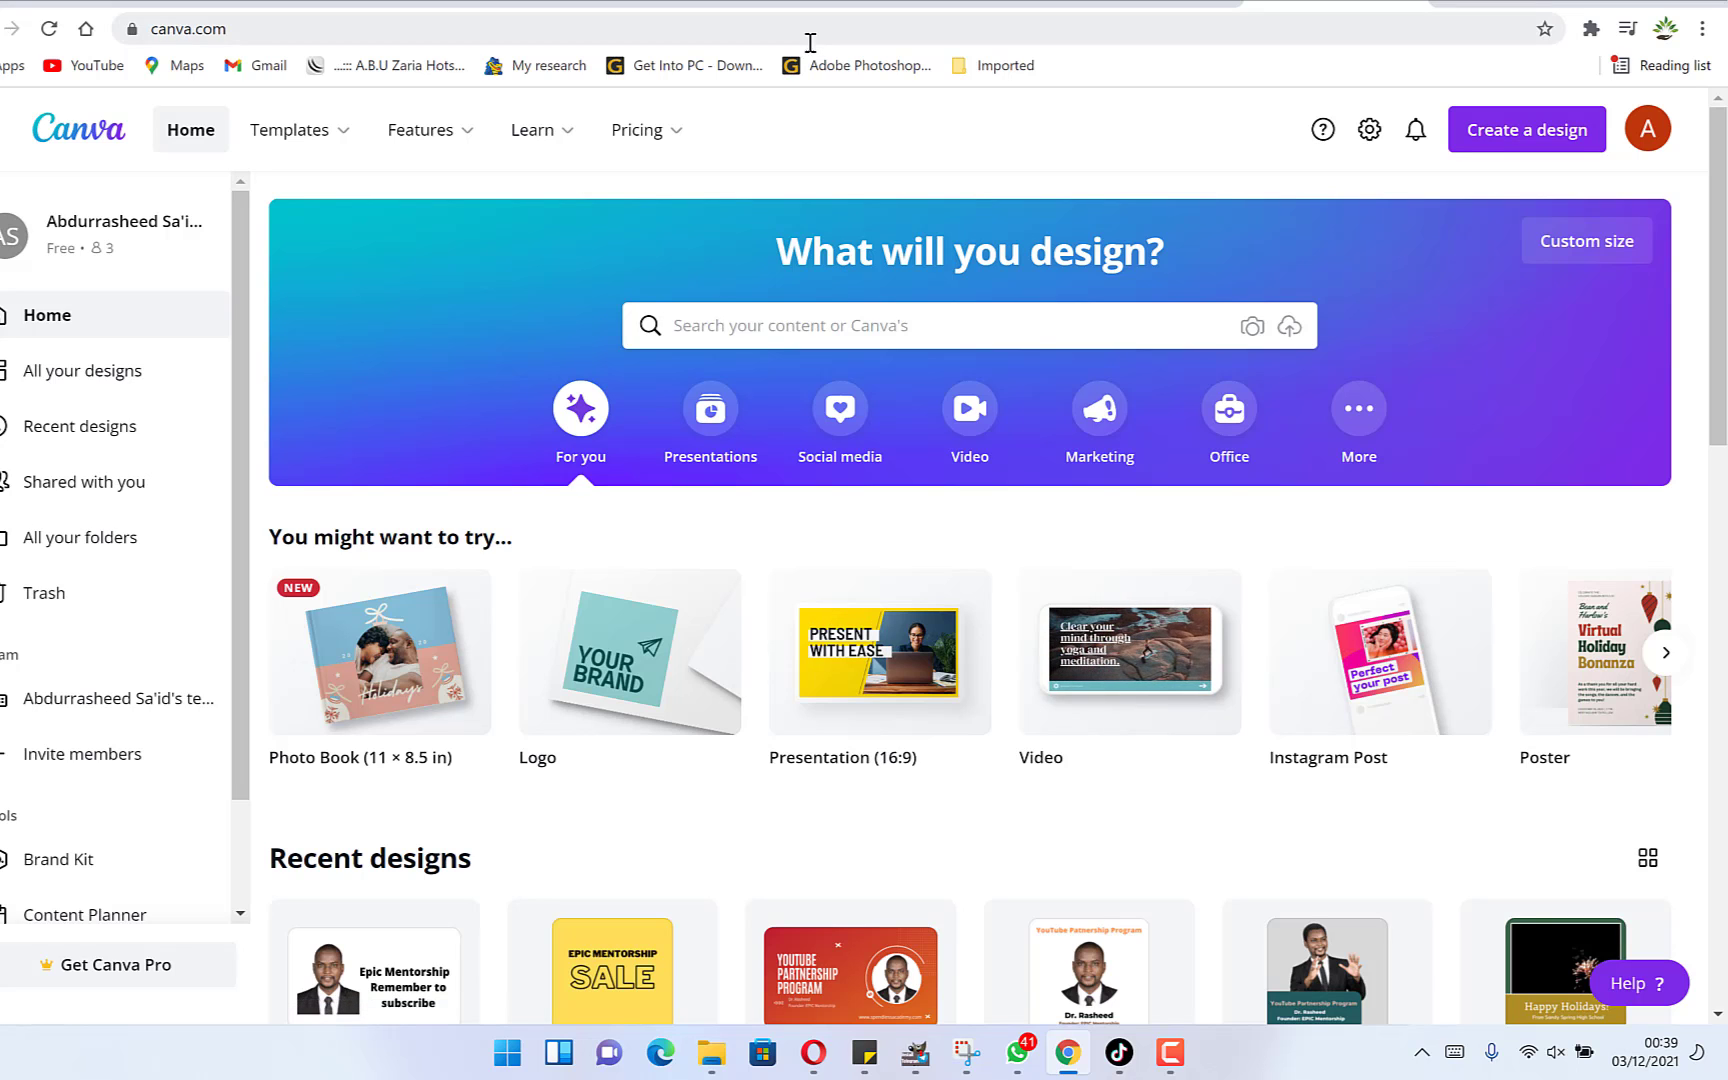
Create a blank video design from the Video category.
left_click(970, 410)
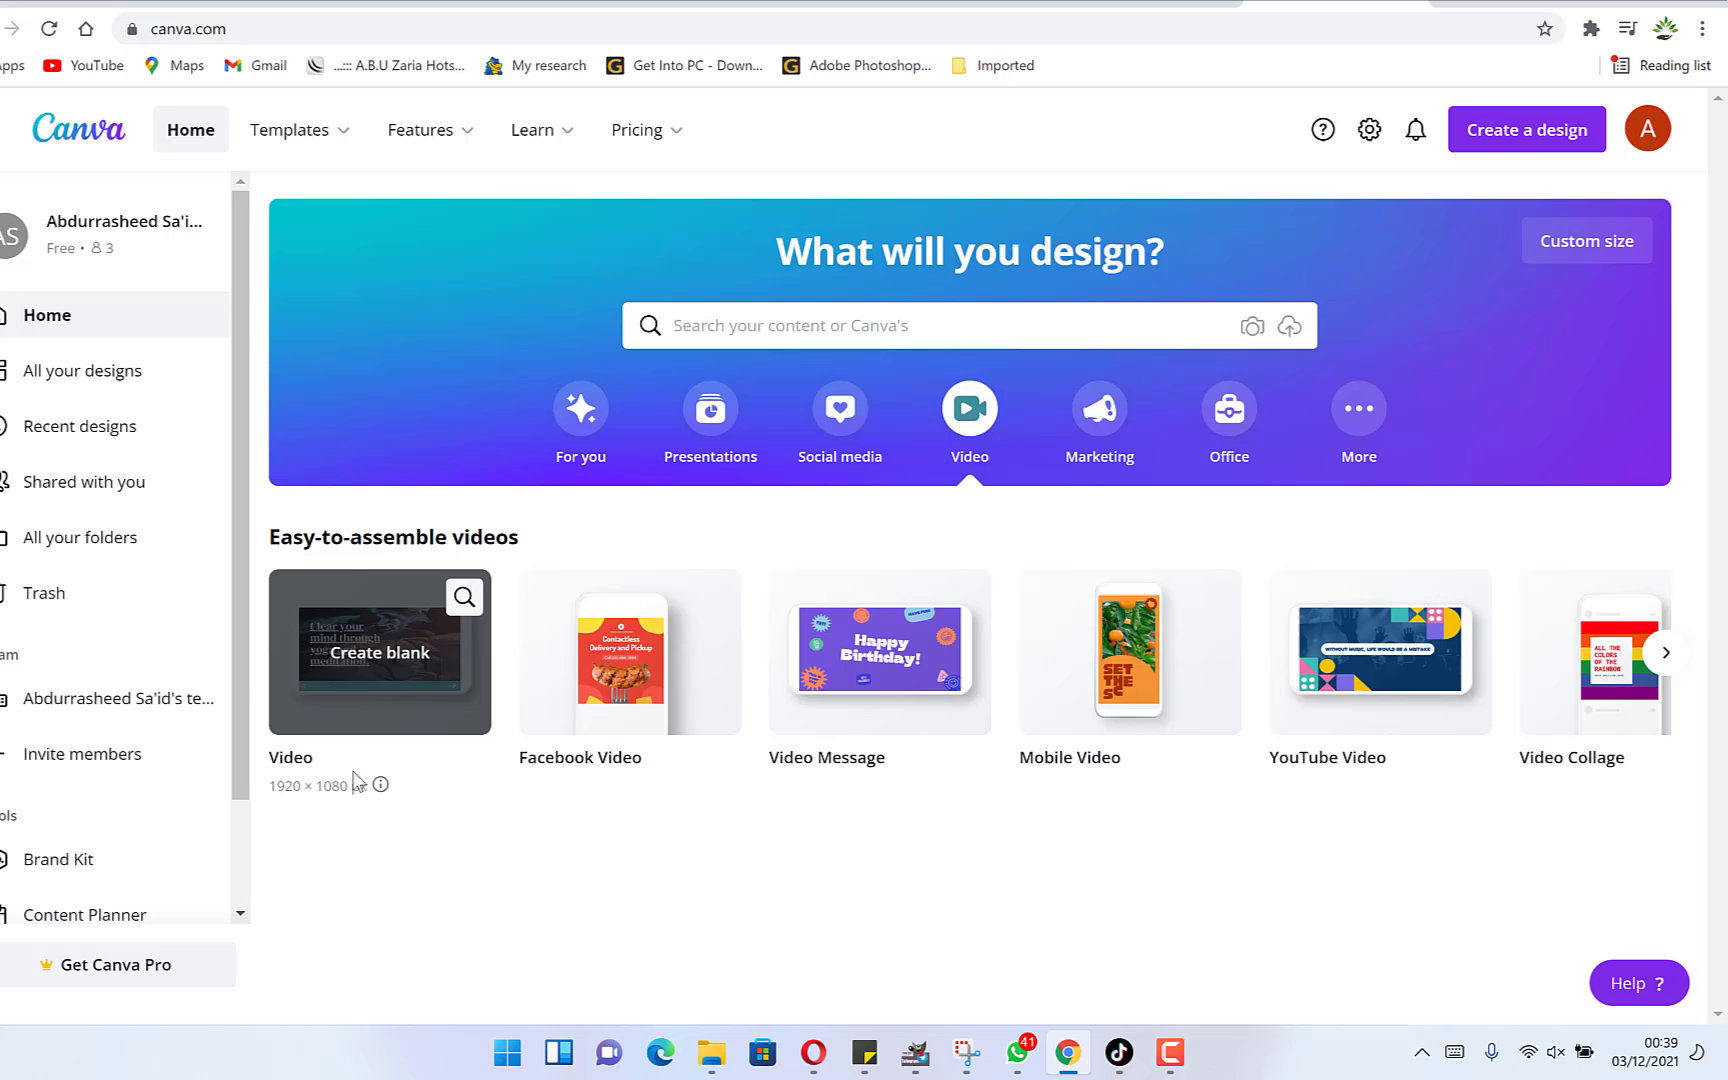
left_click(386, 620)
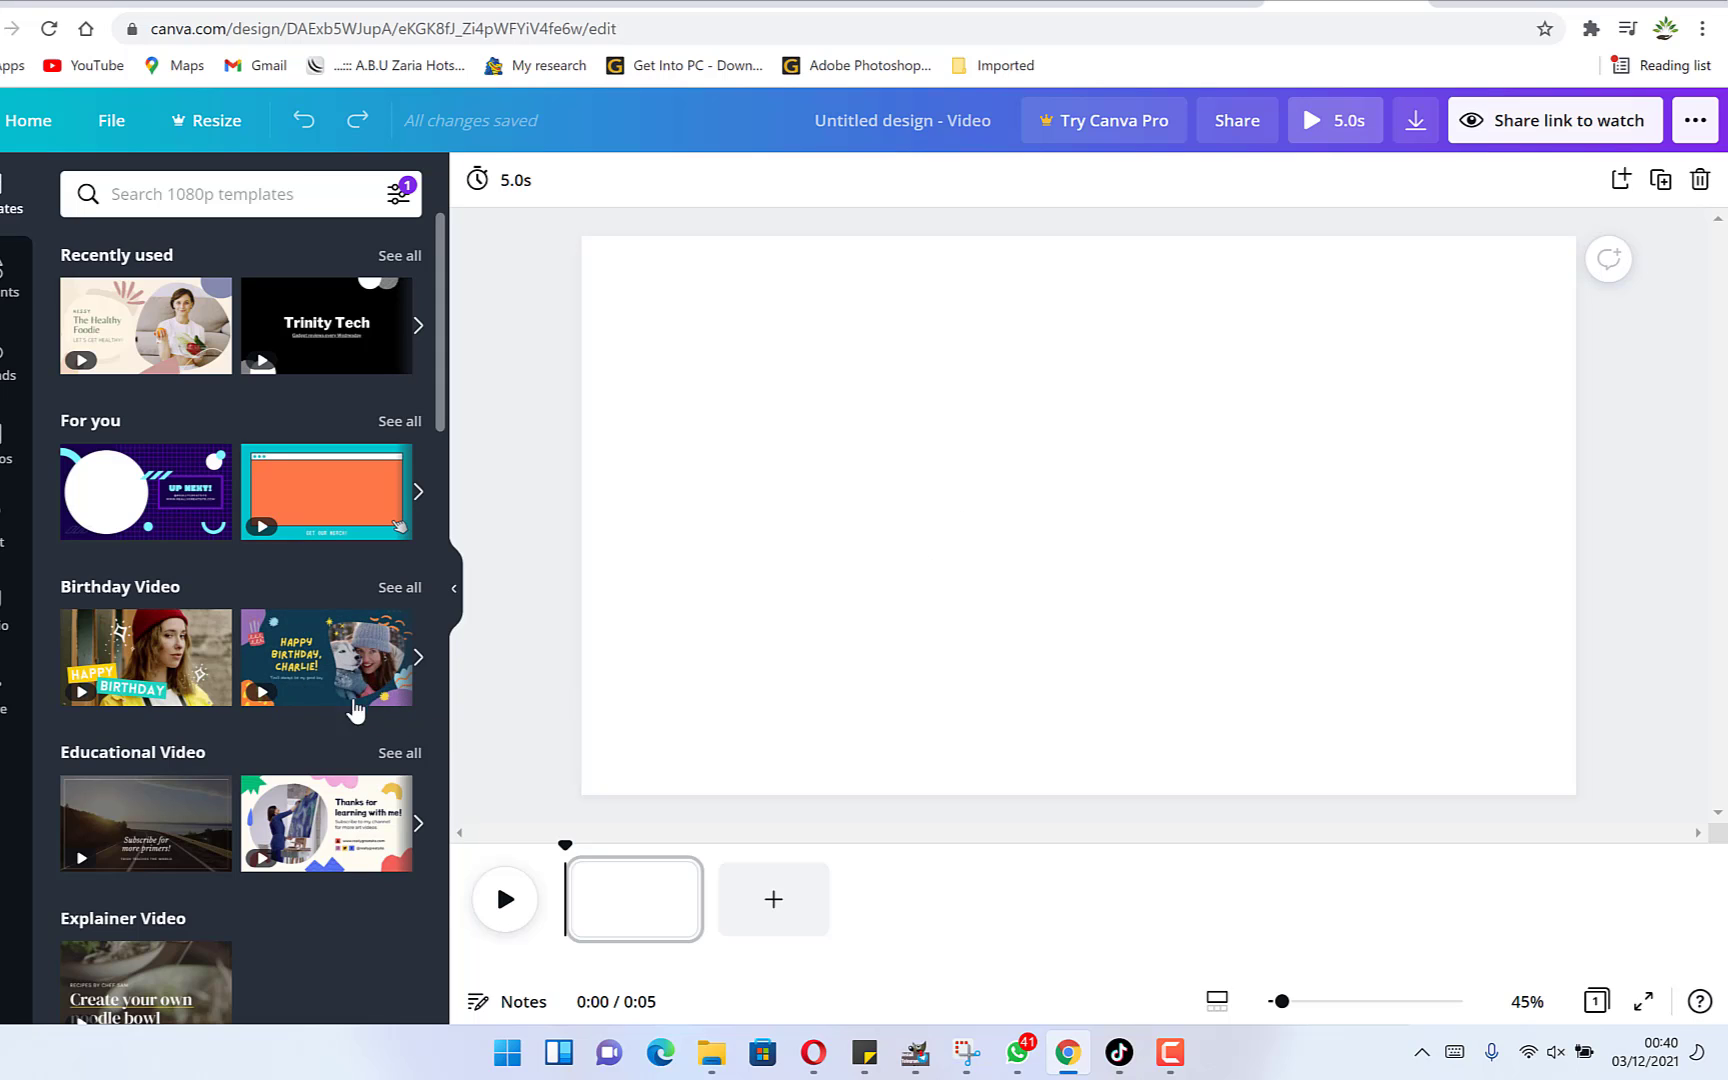
Apply the Birthday Video template with the woman in the red hat and preview it.
mouse_move(298, 673)
mouse_move(147, 322)
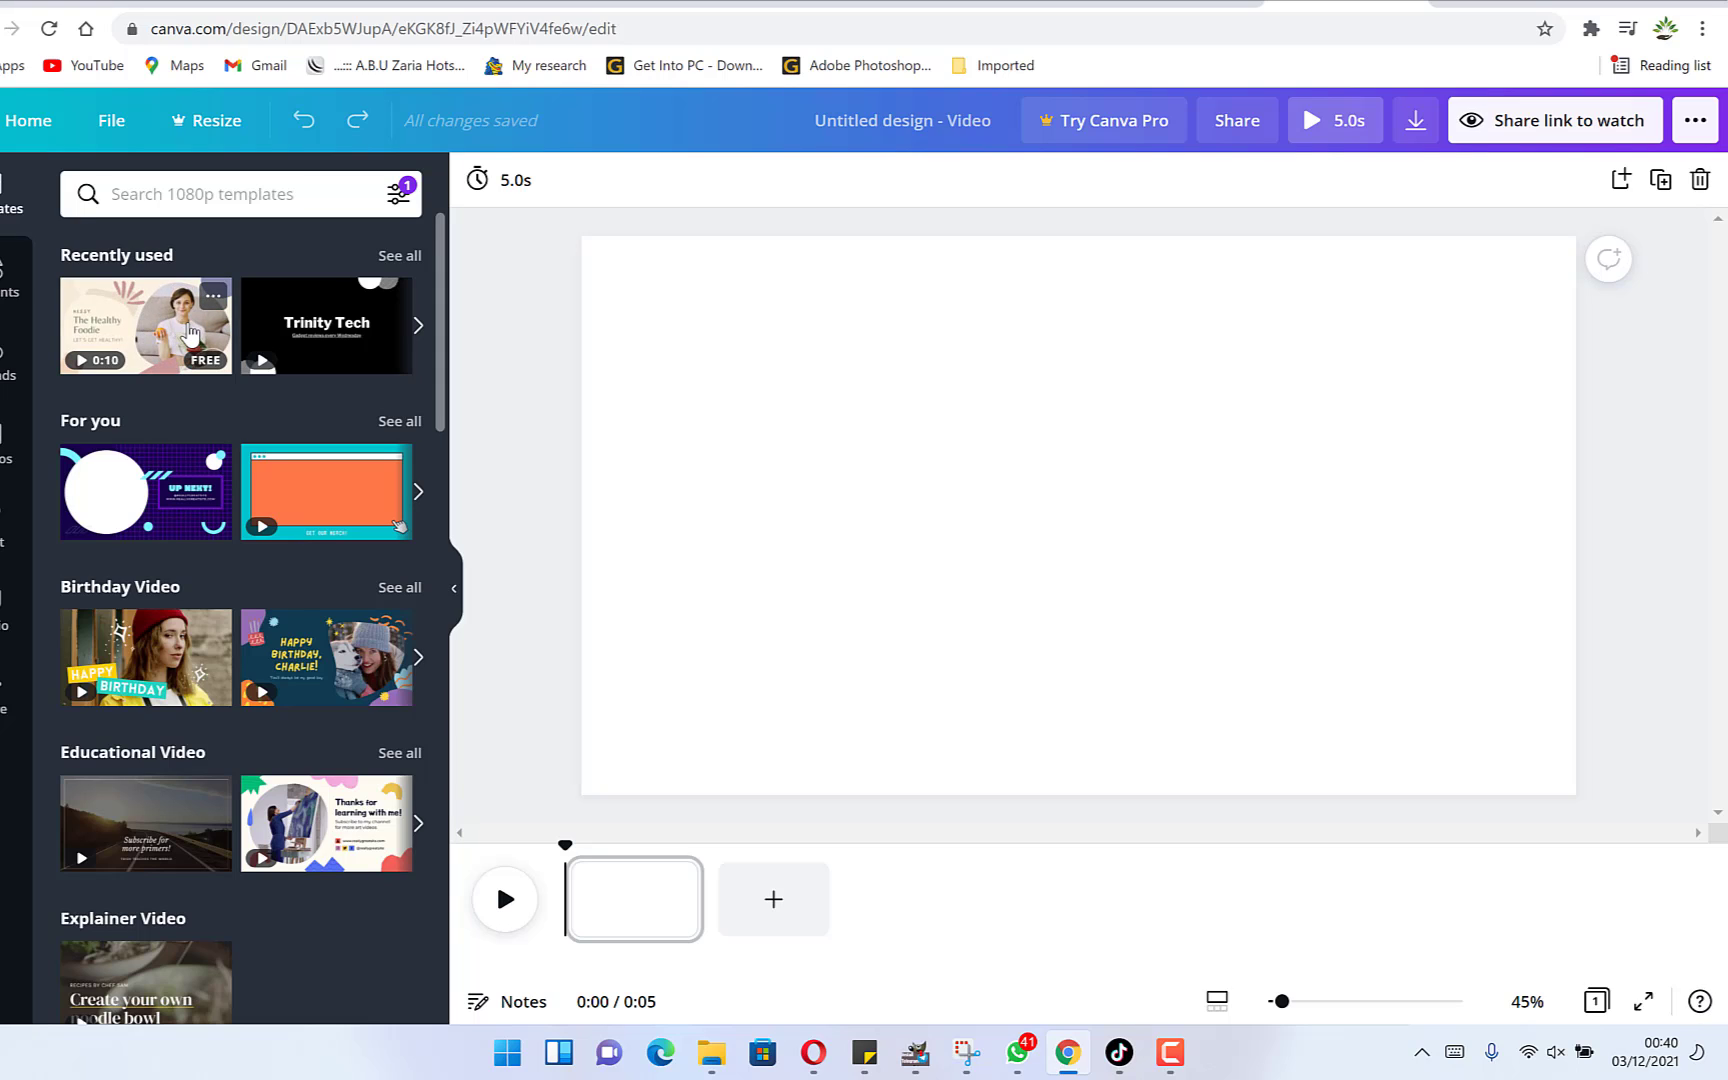
mouse_move(162, 665)
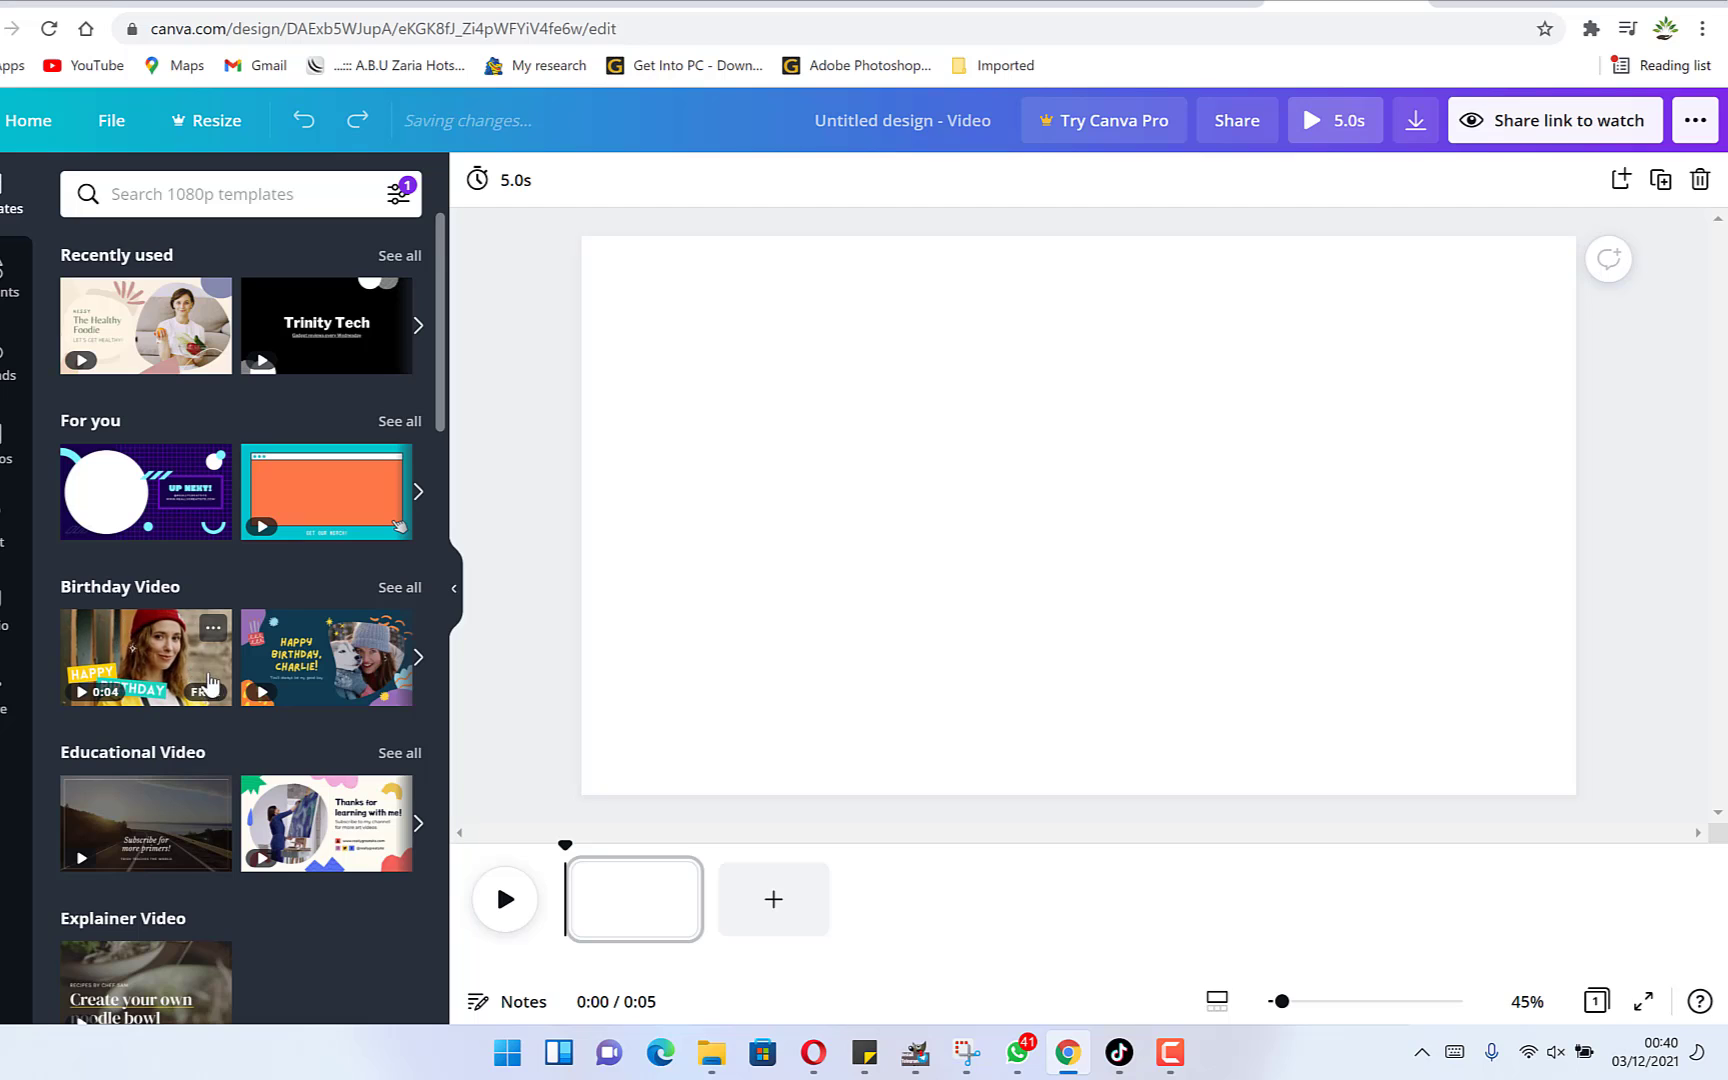
mouse_move(325, 825)
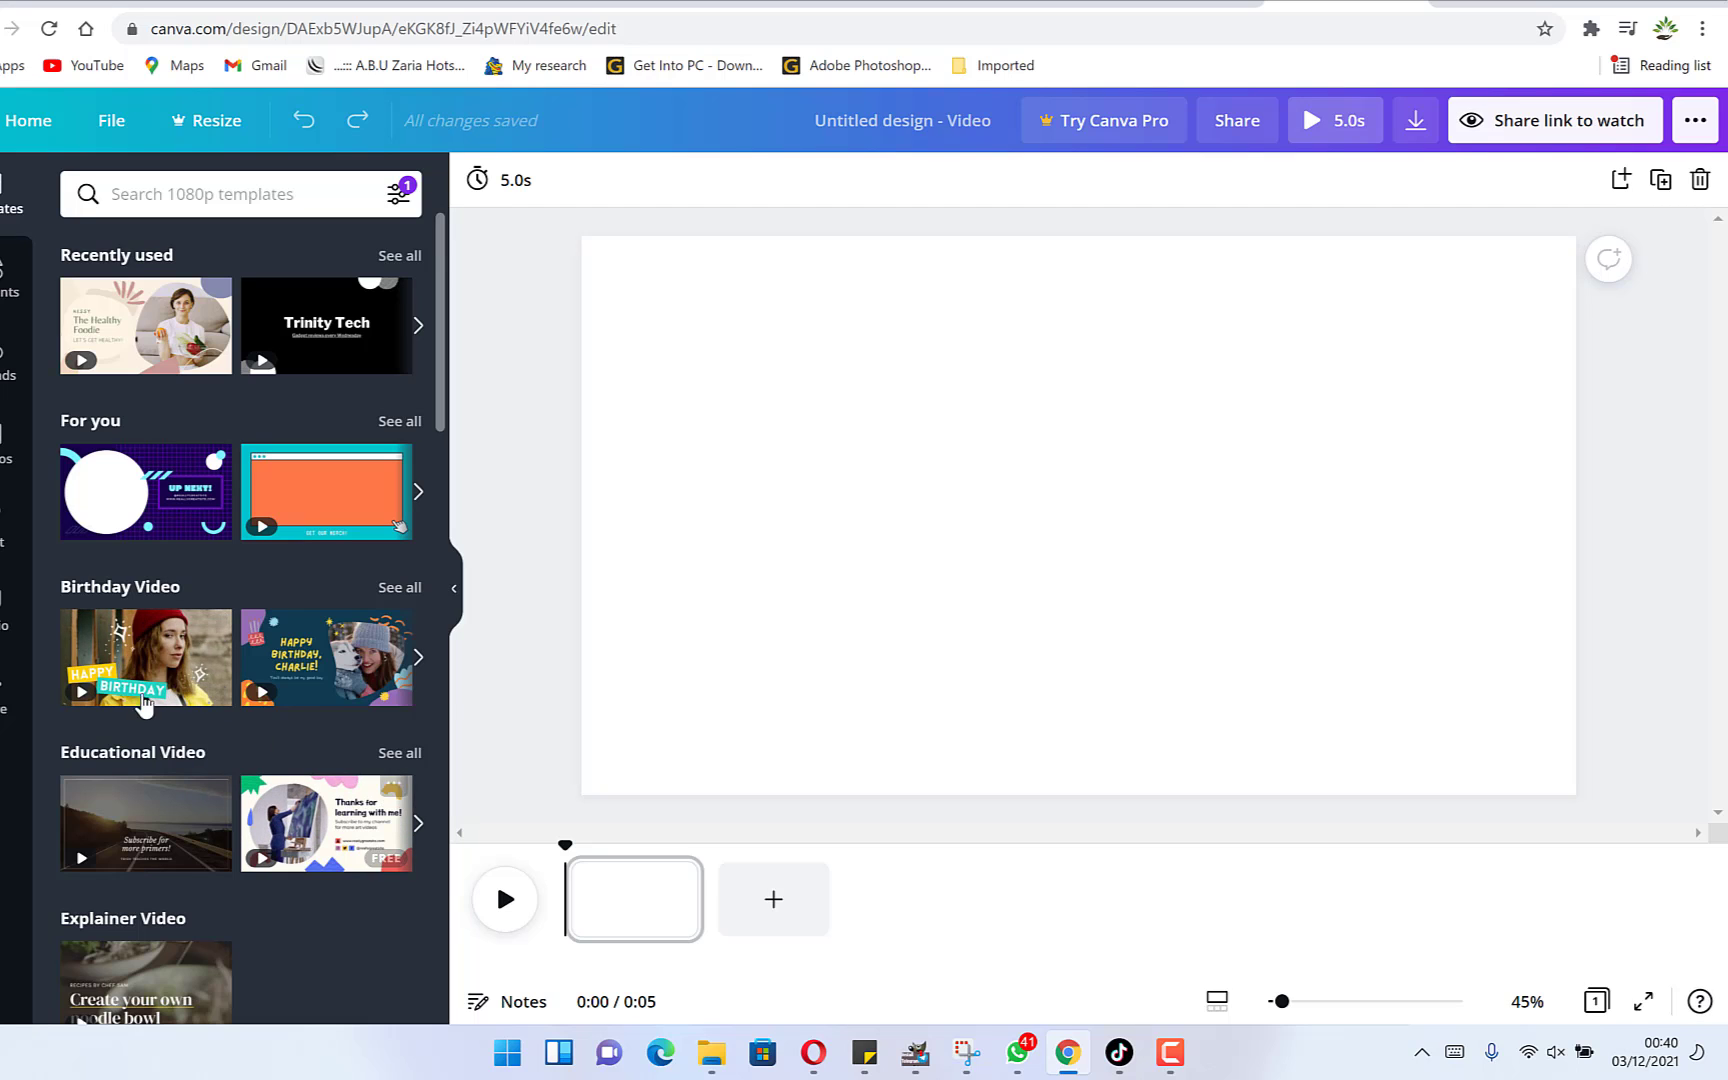
left_click(152, 655)
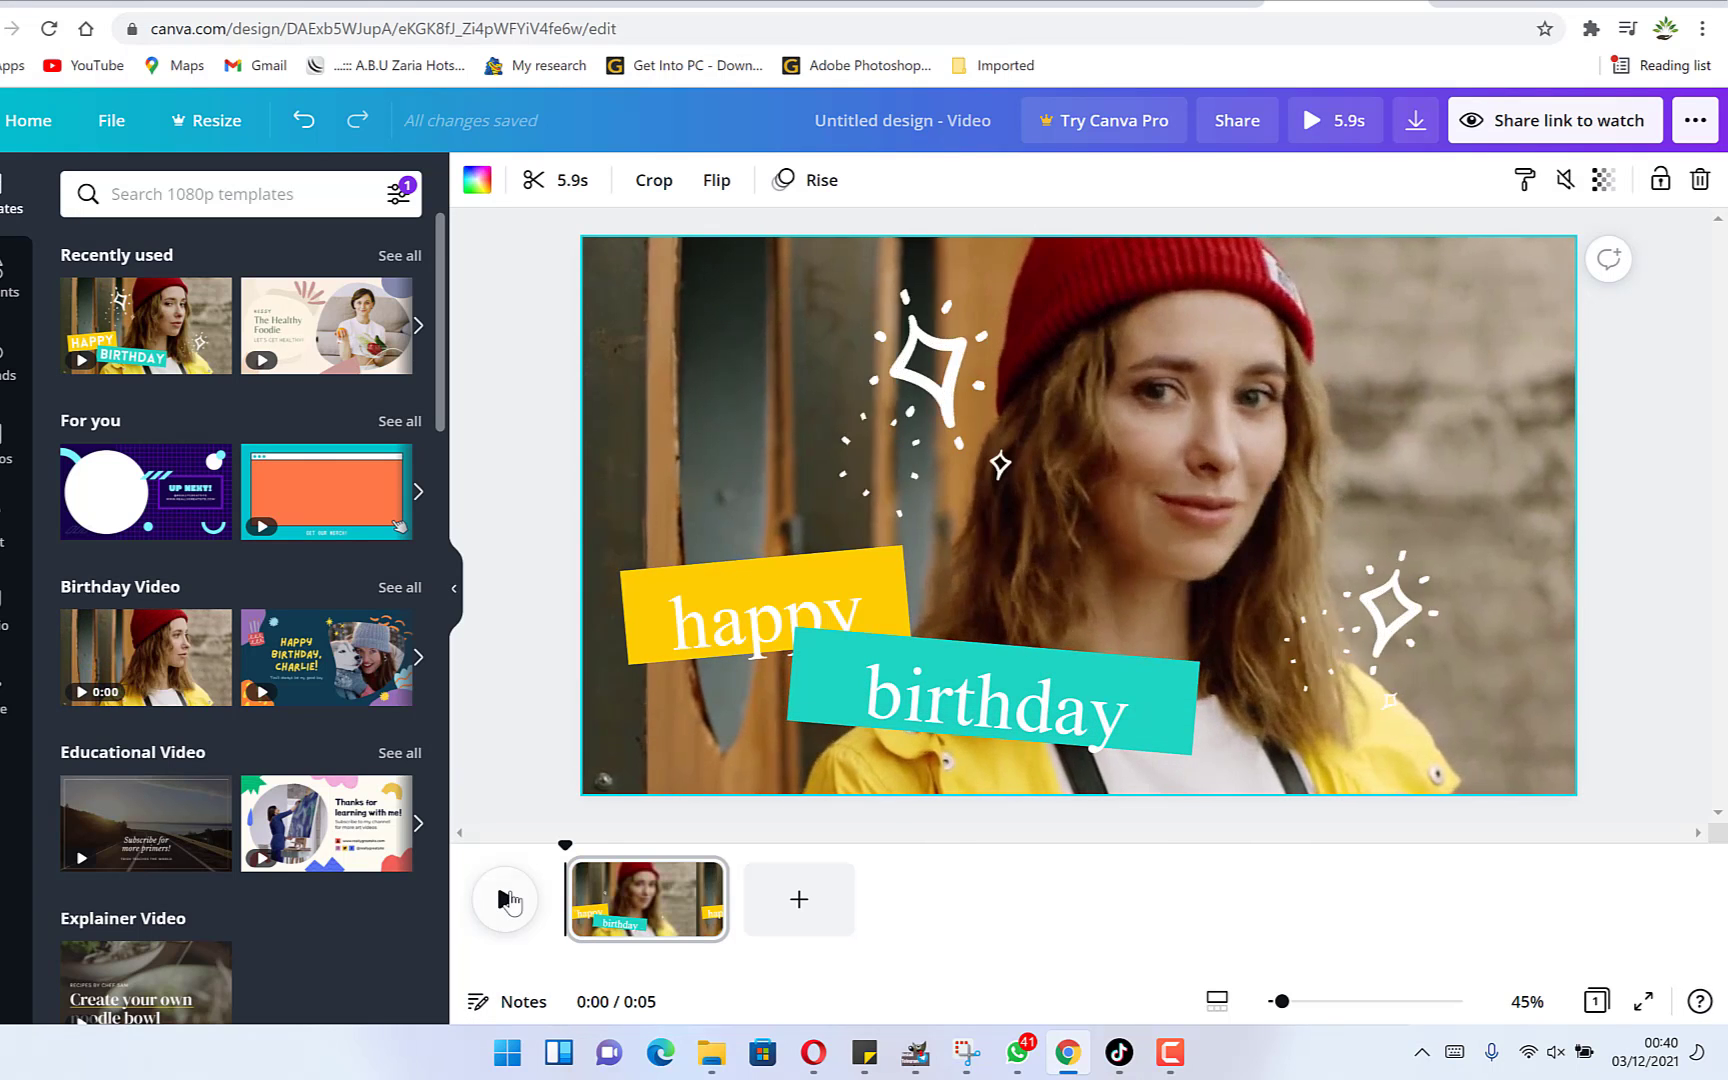
left_click(506, 899)
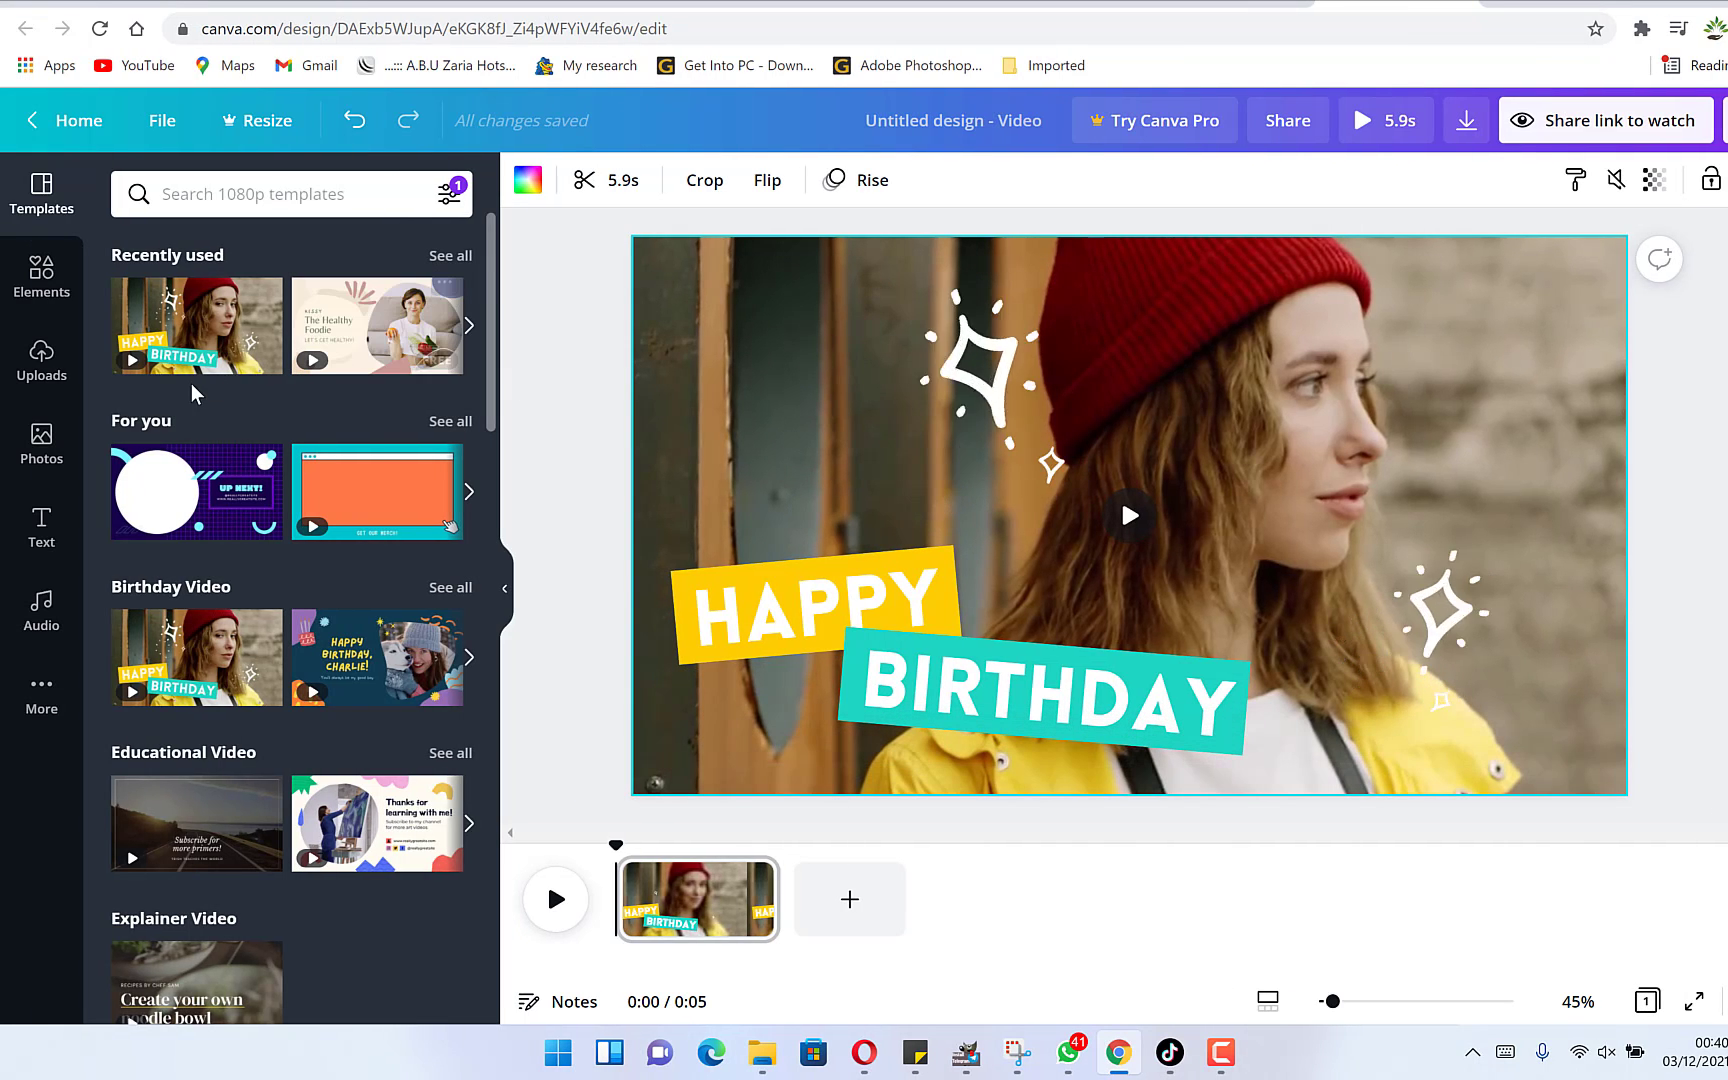
Open the uploads and browse the Videos folder for a file, closing the file dialog without uploading.
left_click(48, 368)
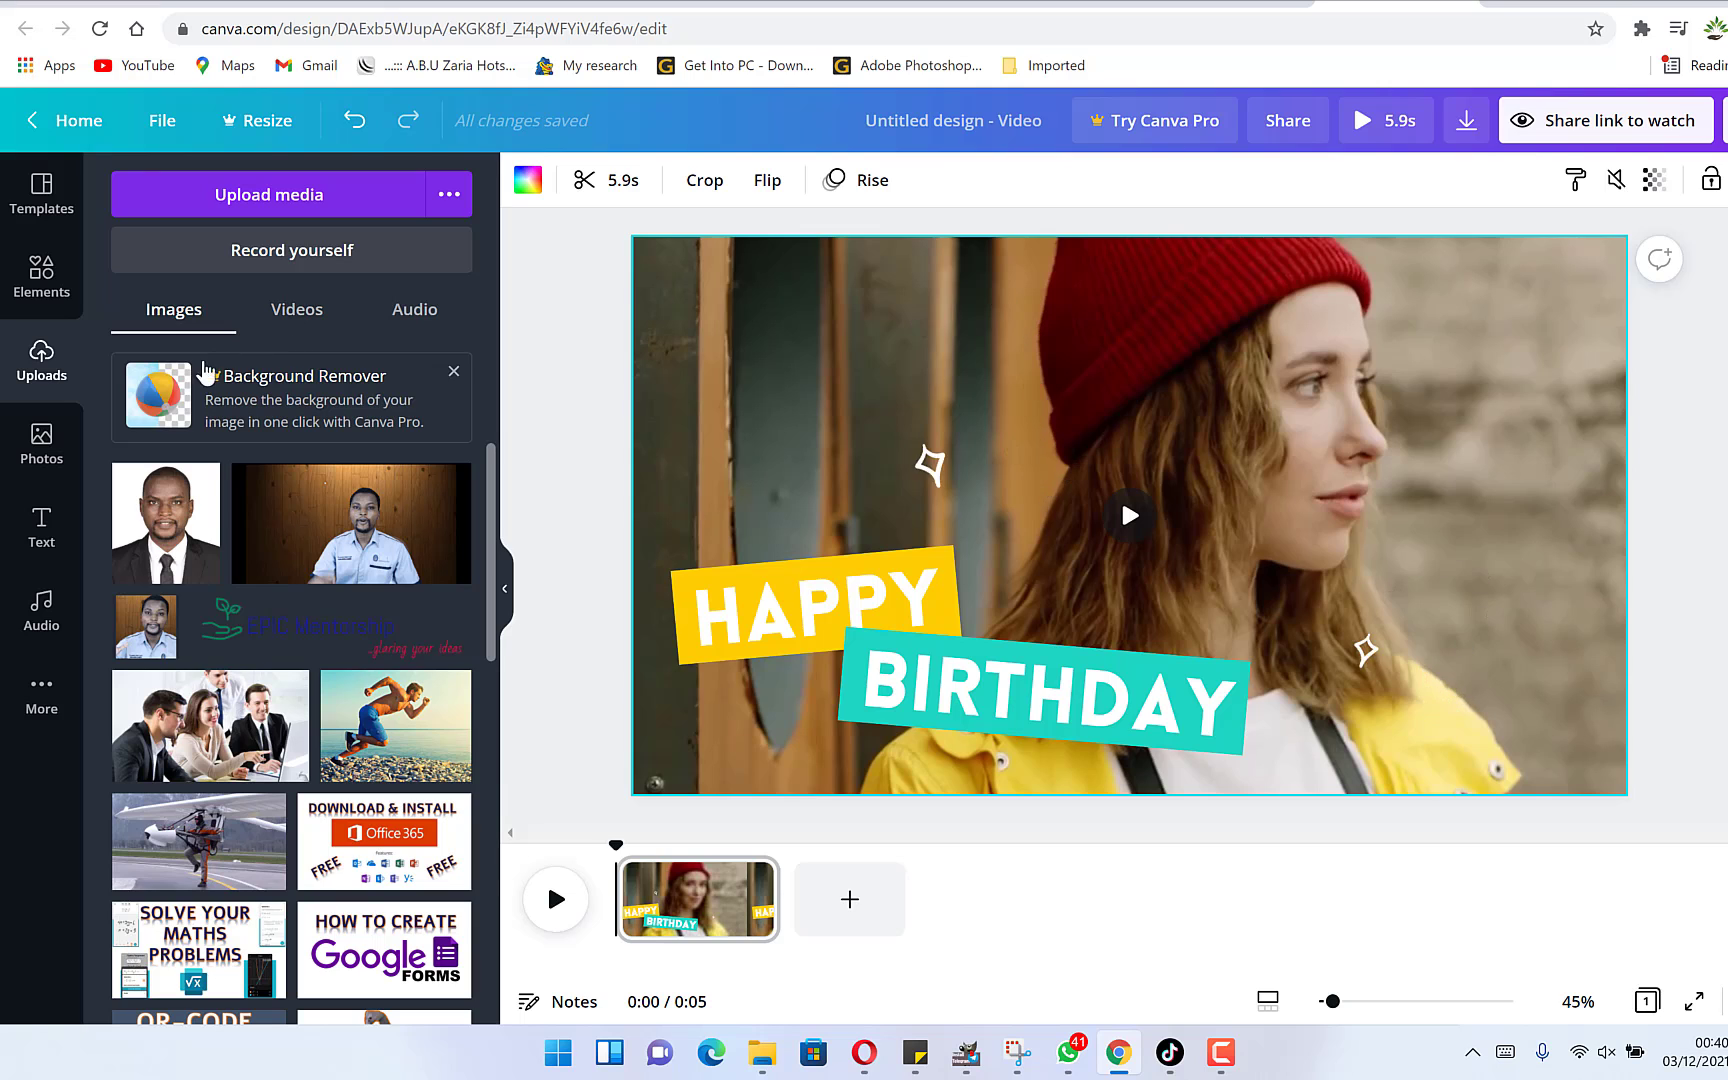
left_click(277, 197)
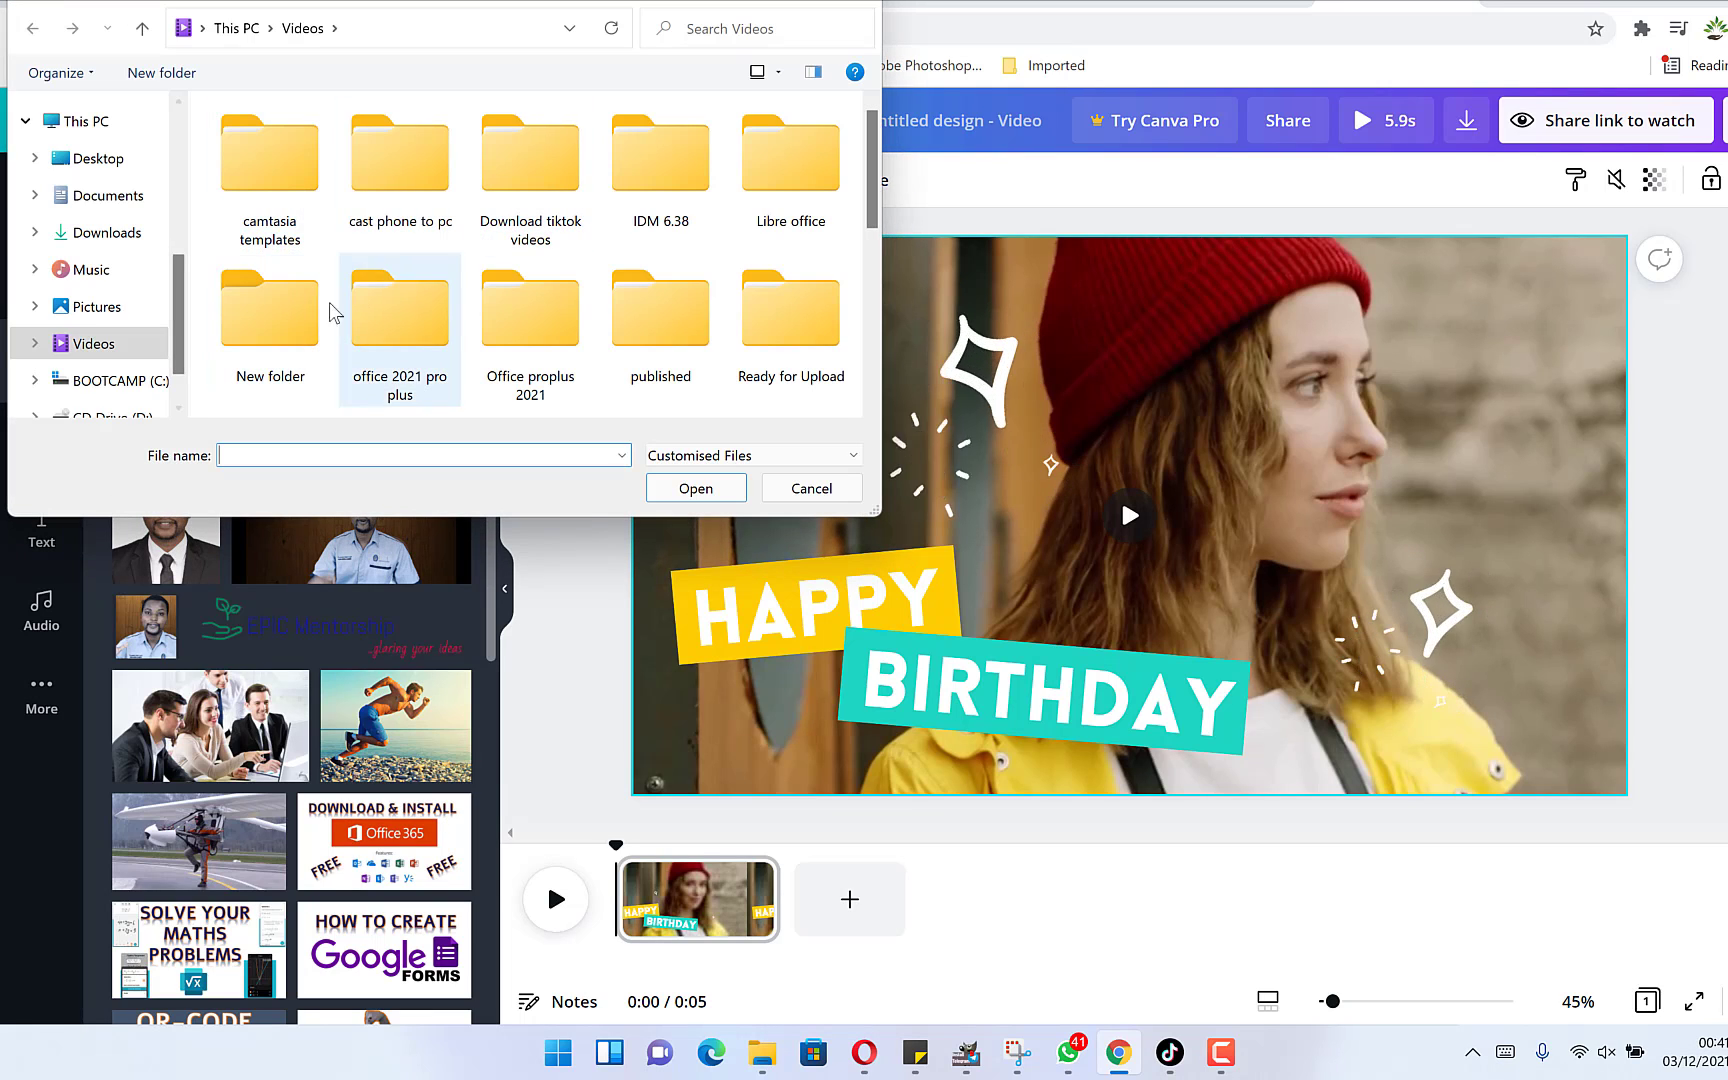
mouse_move(488, 289)
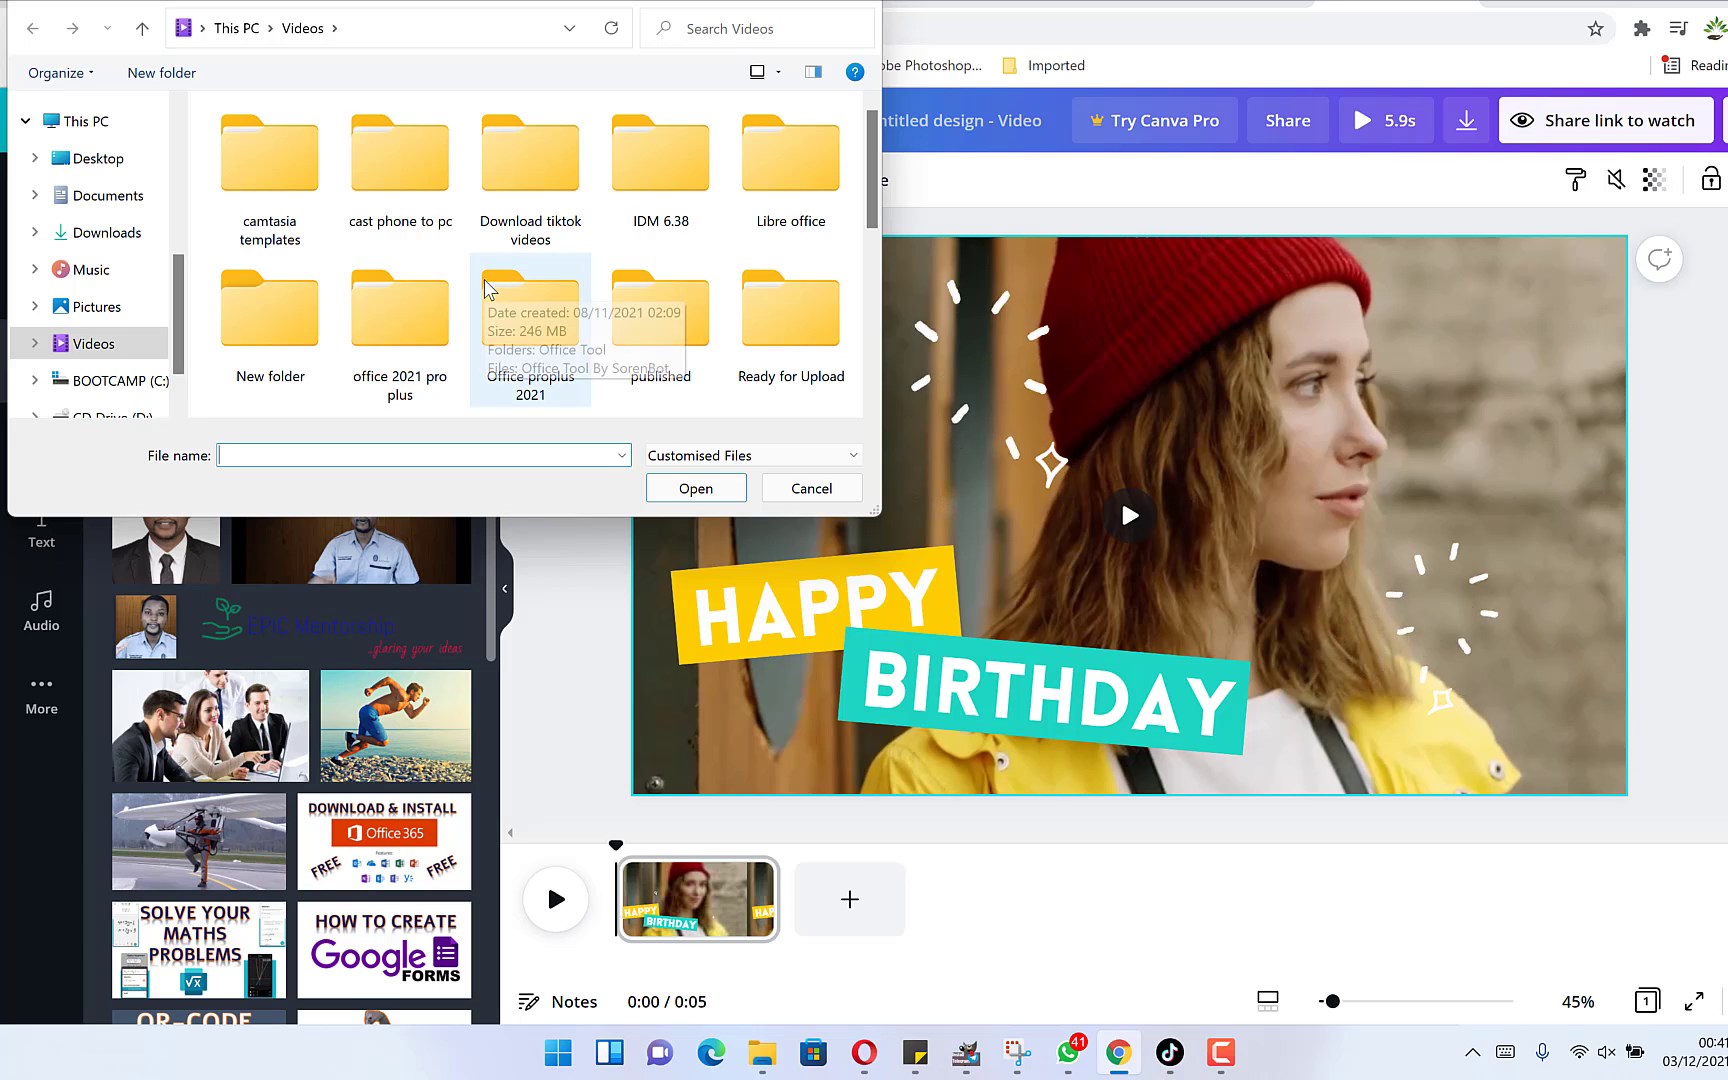
scroll(510, 290, "down", 5)
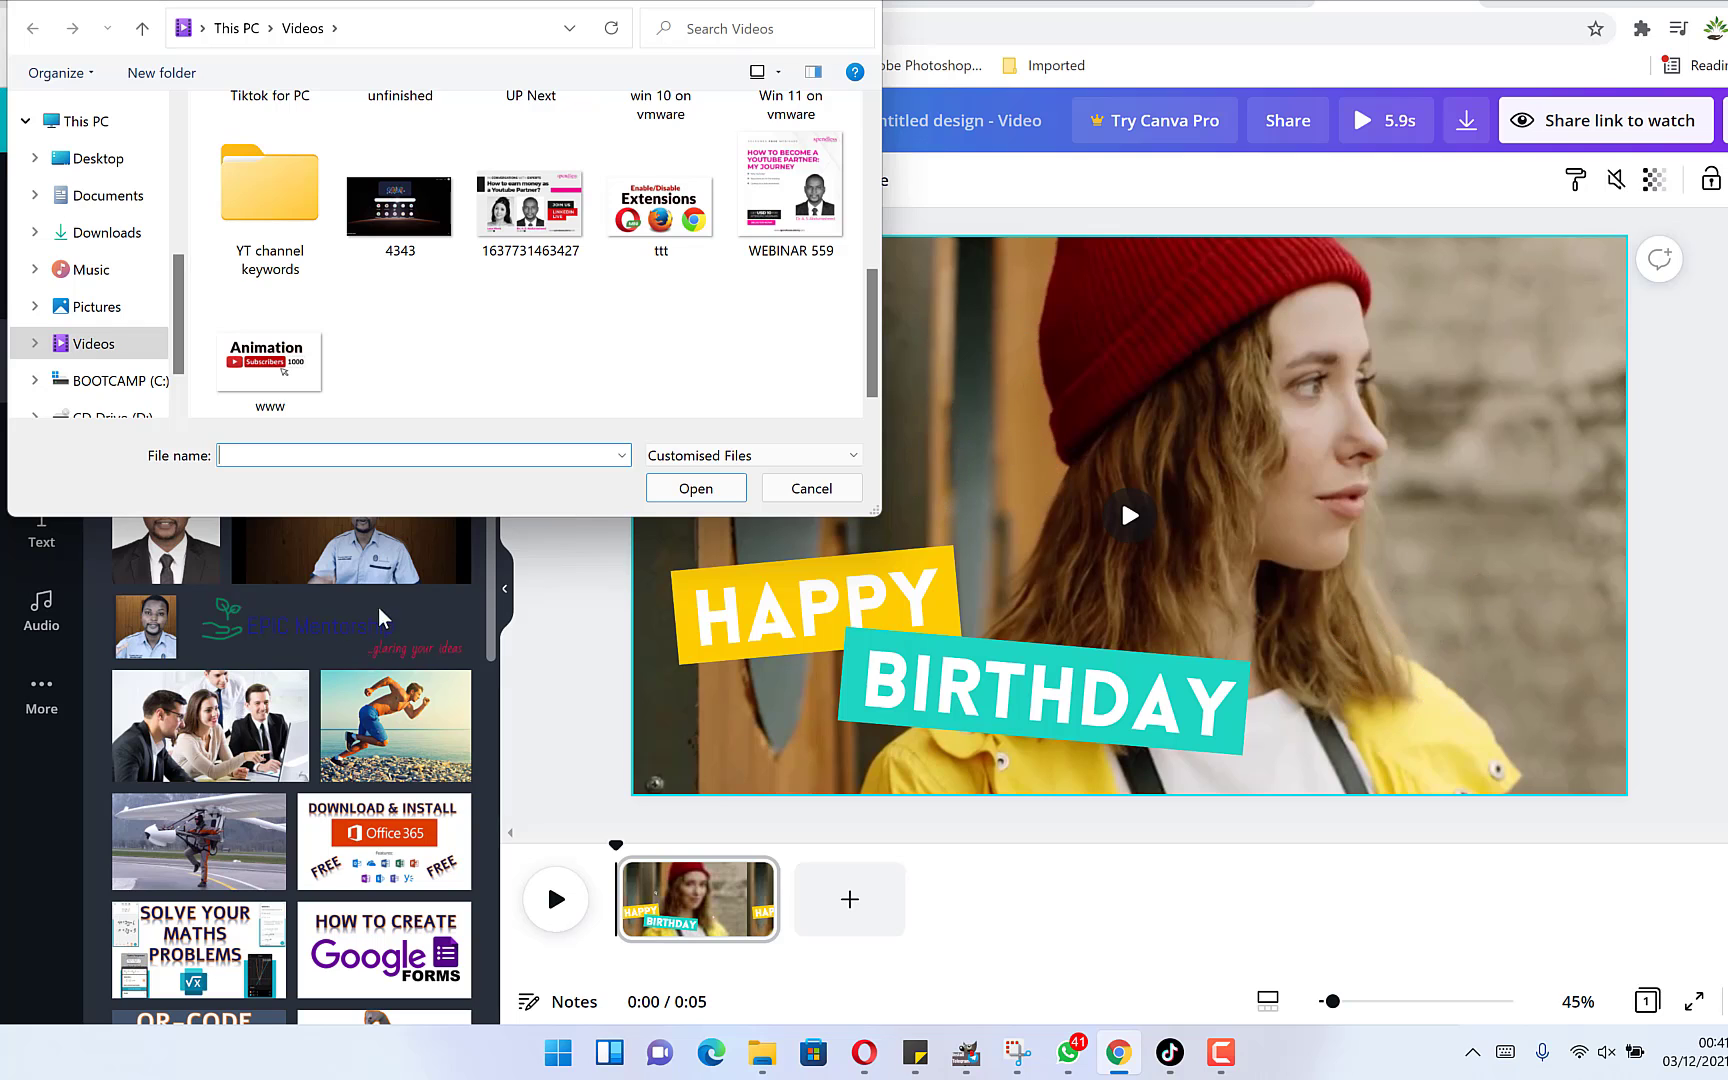
left_click(866, 3)
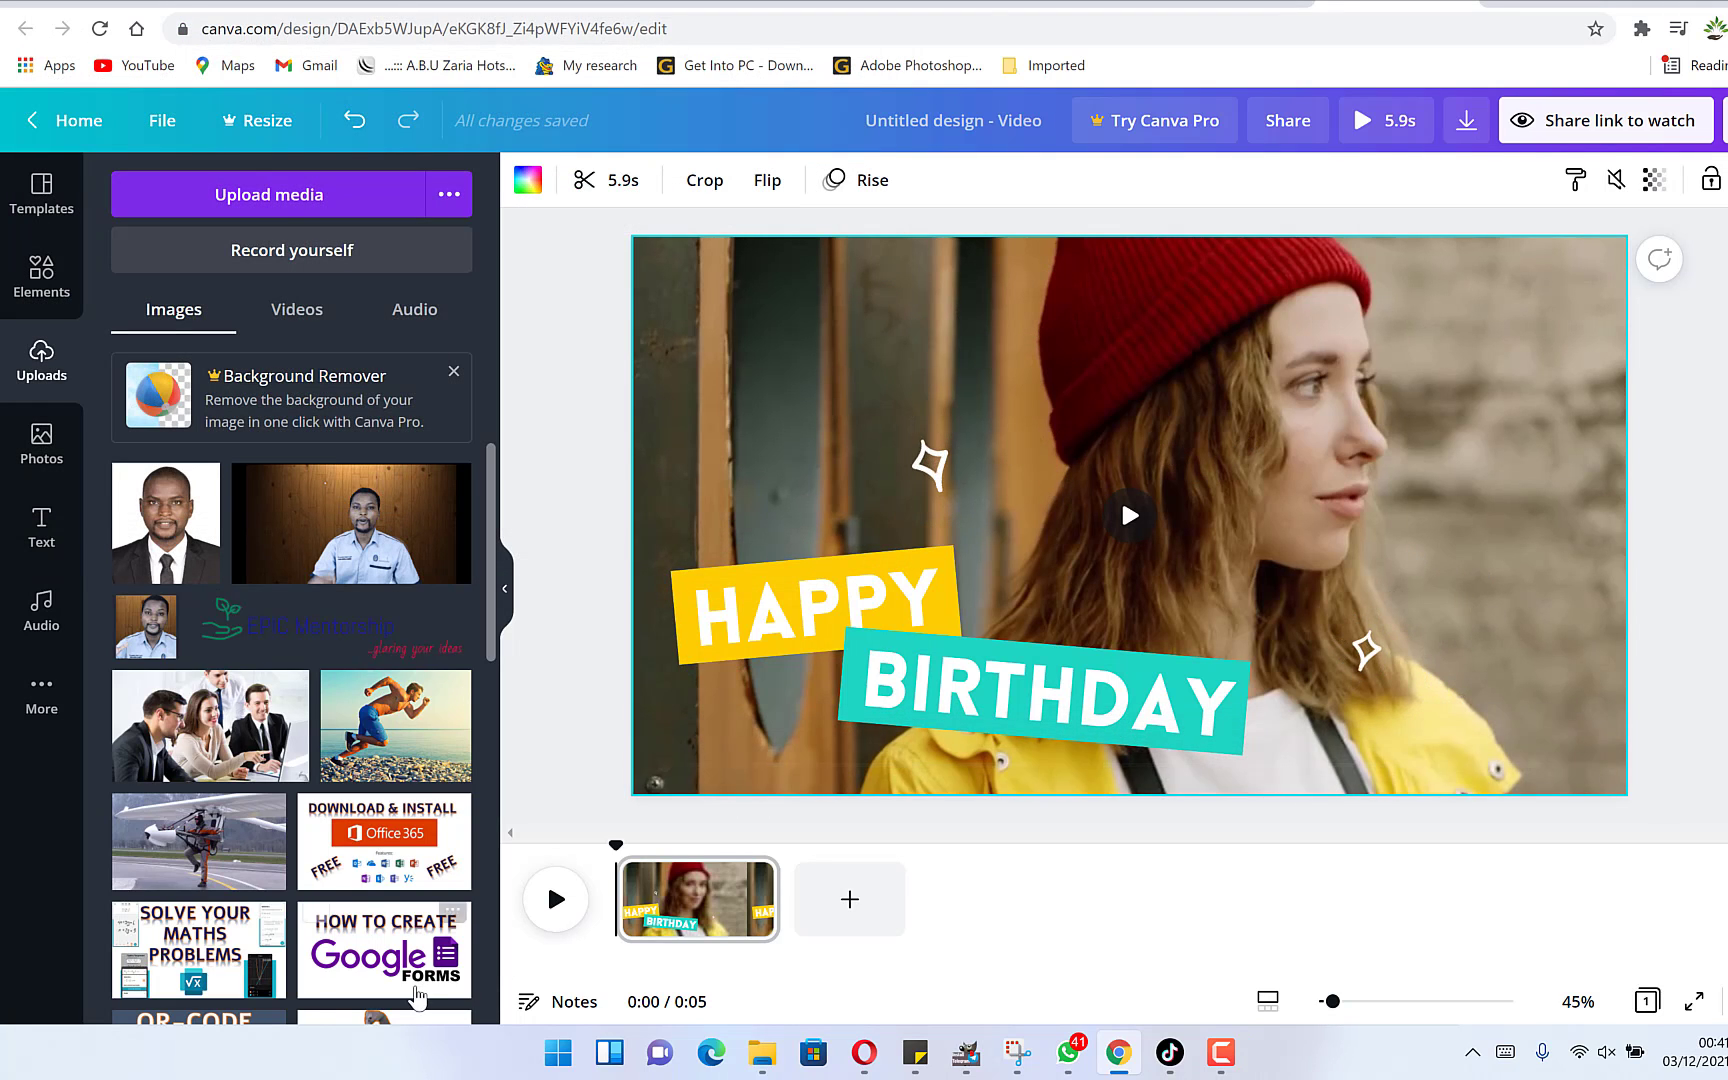
Add the uploaded cut-out photo of the man in a suit to the video.
scroll(375, 772, "down", 2)
scroll(375, 772, "down", 8)
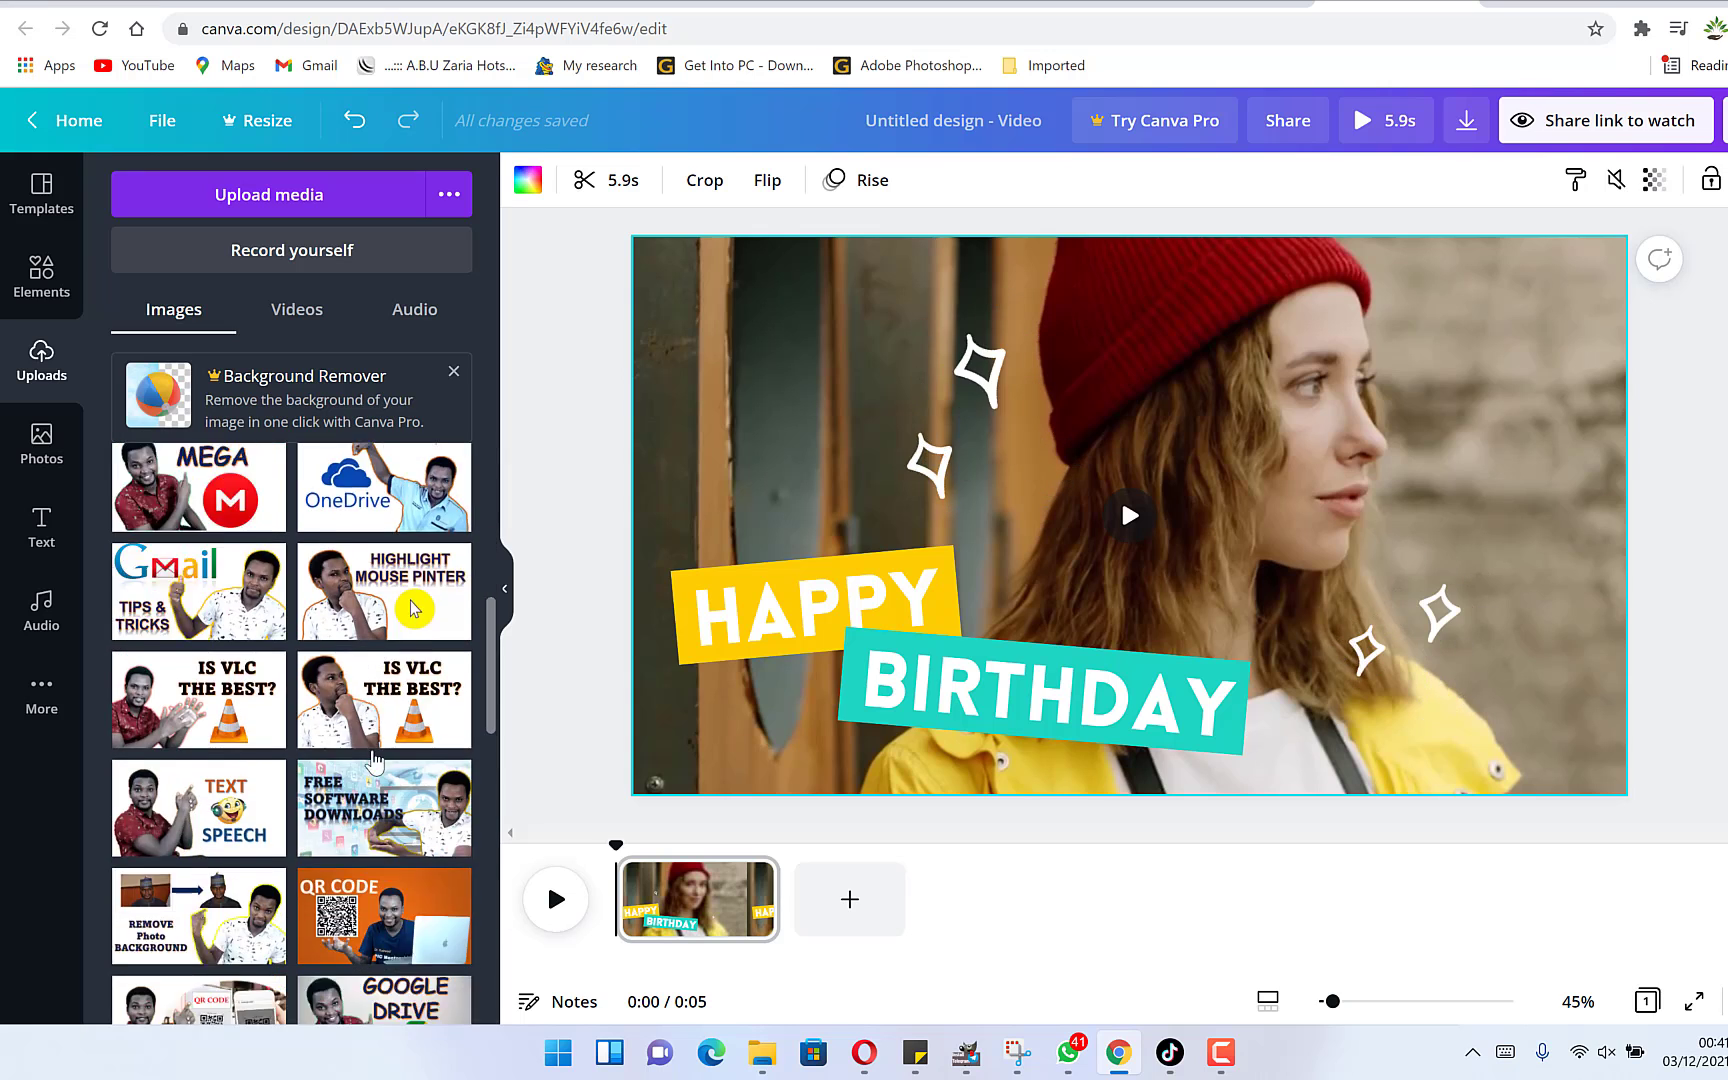
scroll(372, 760, "down", 10)
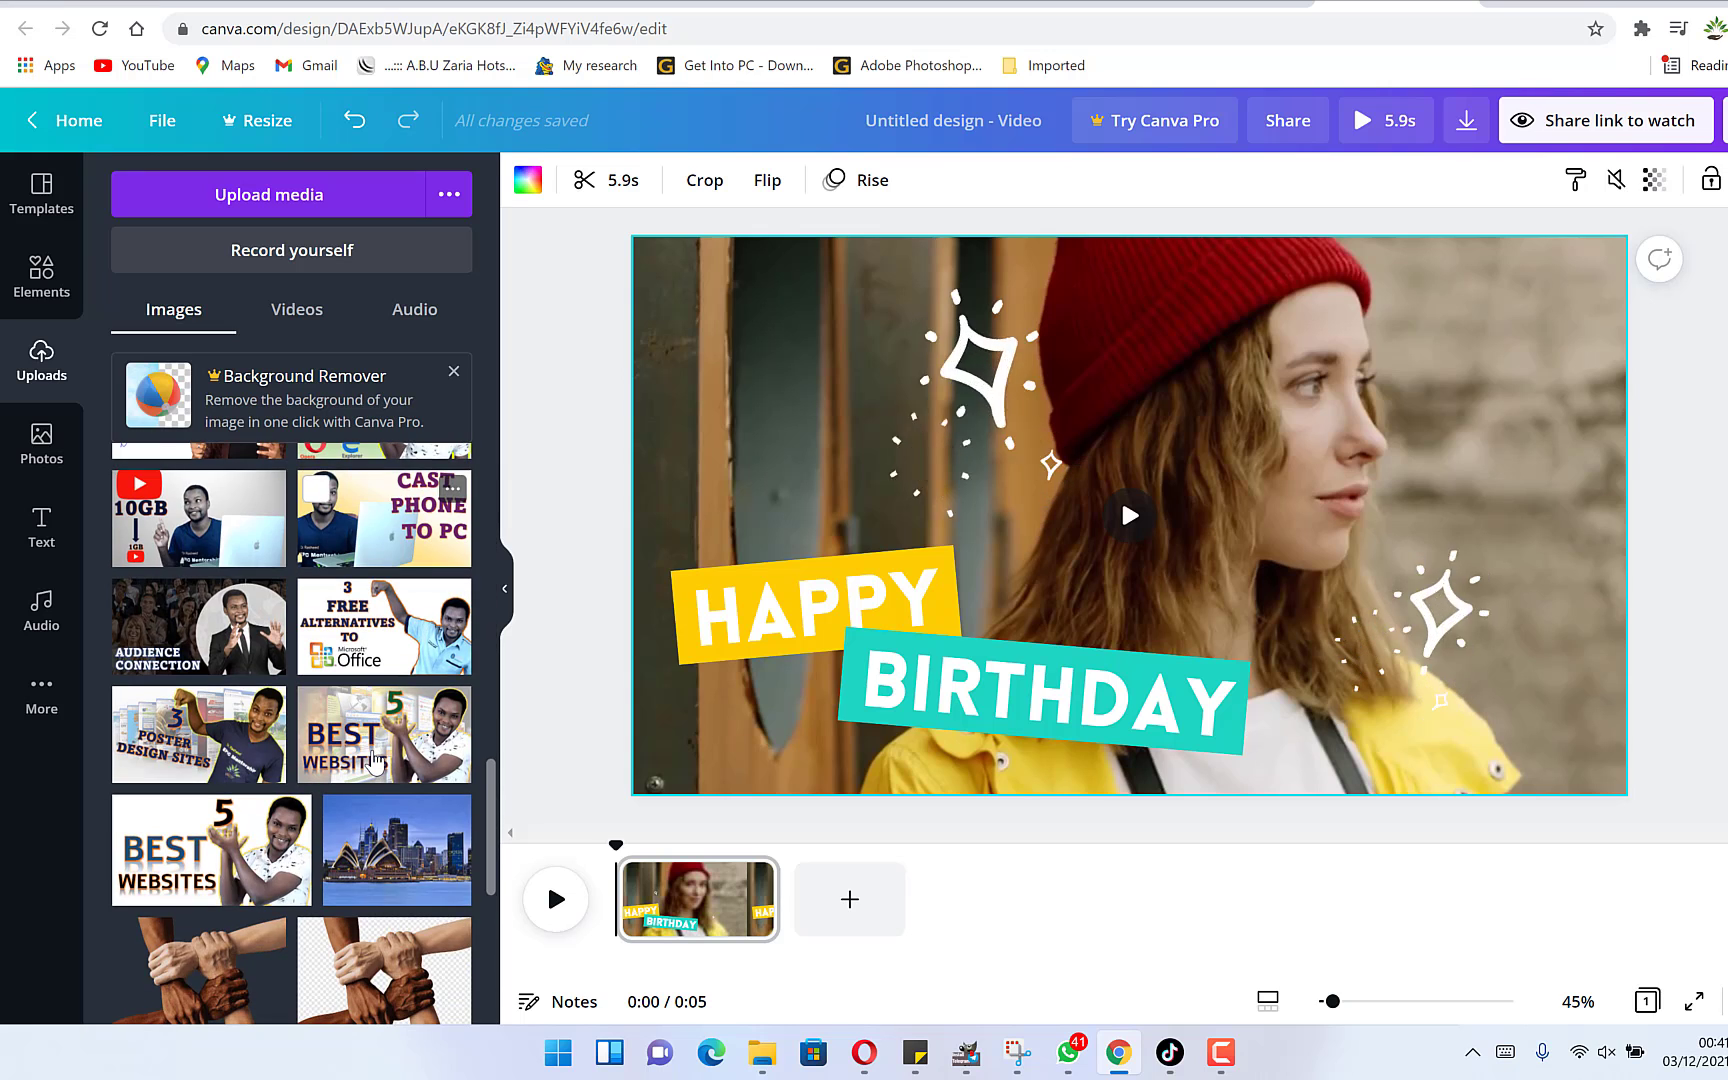
scroll(375, 757, "down", 10)
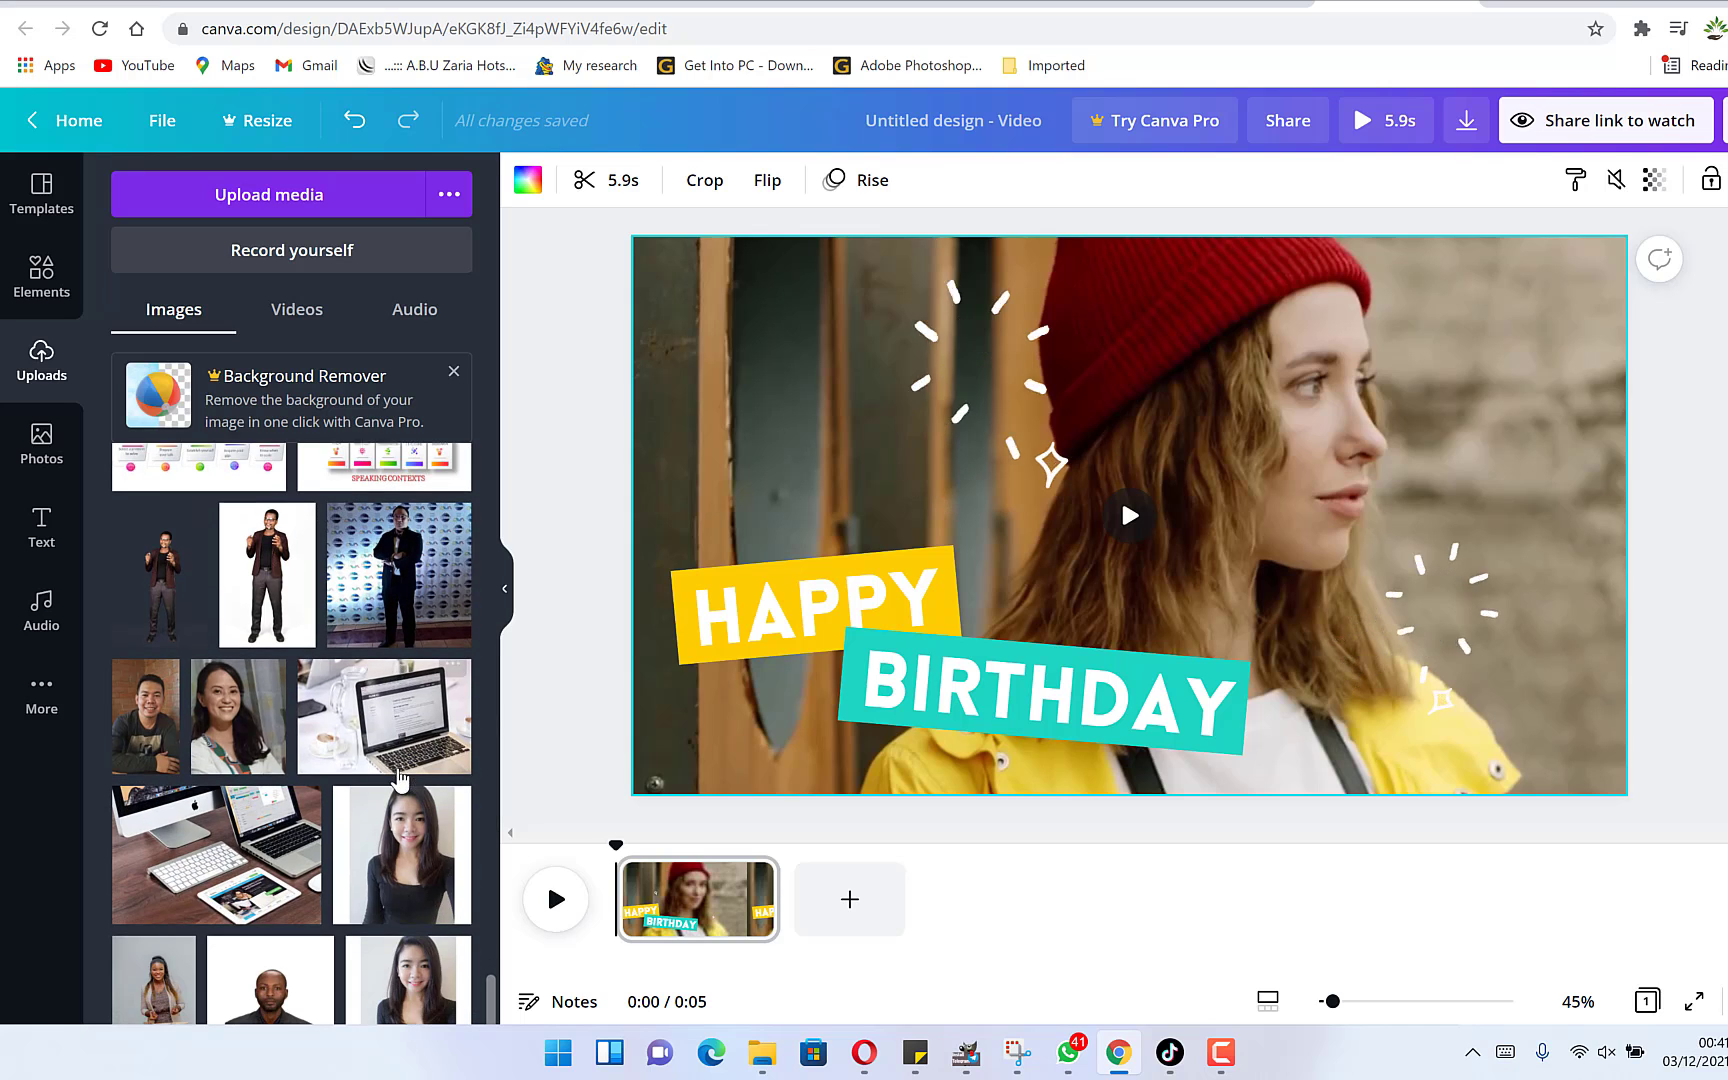
scroll(415, 778, "up", 5)
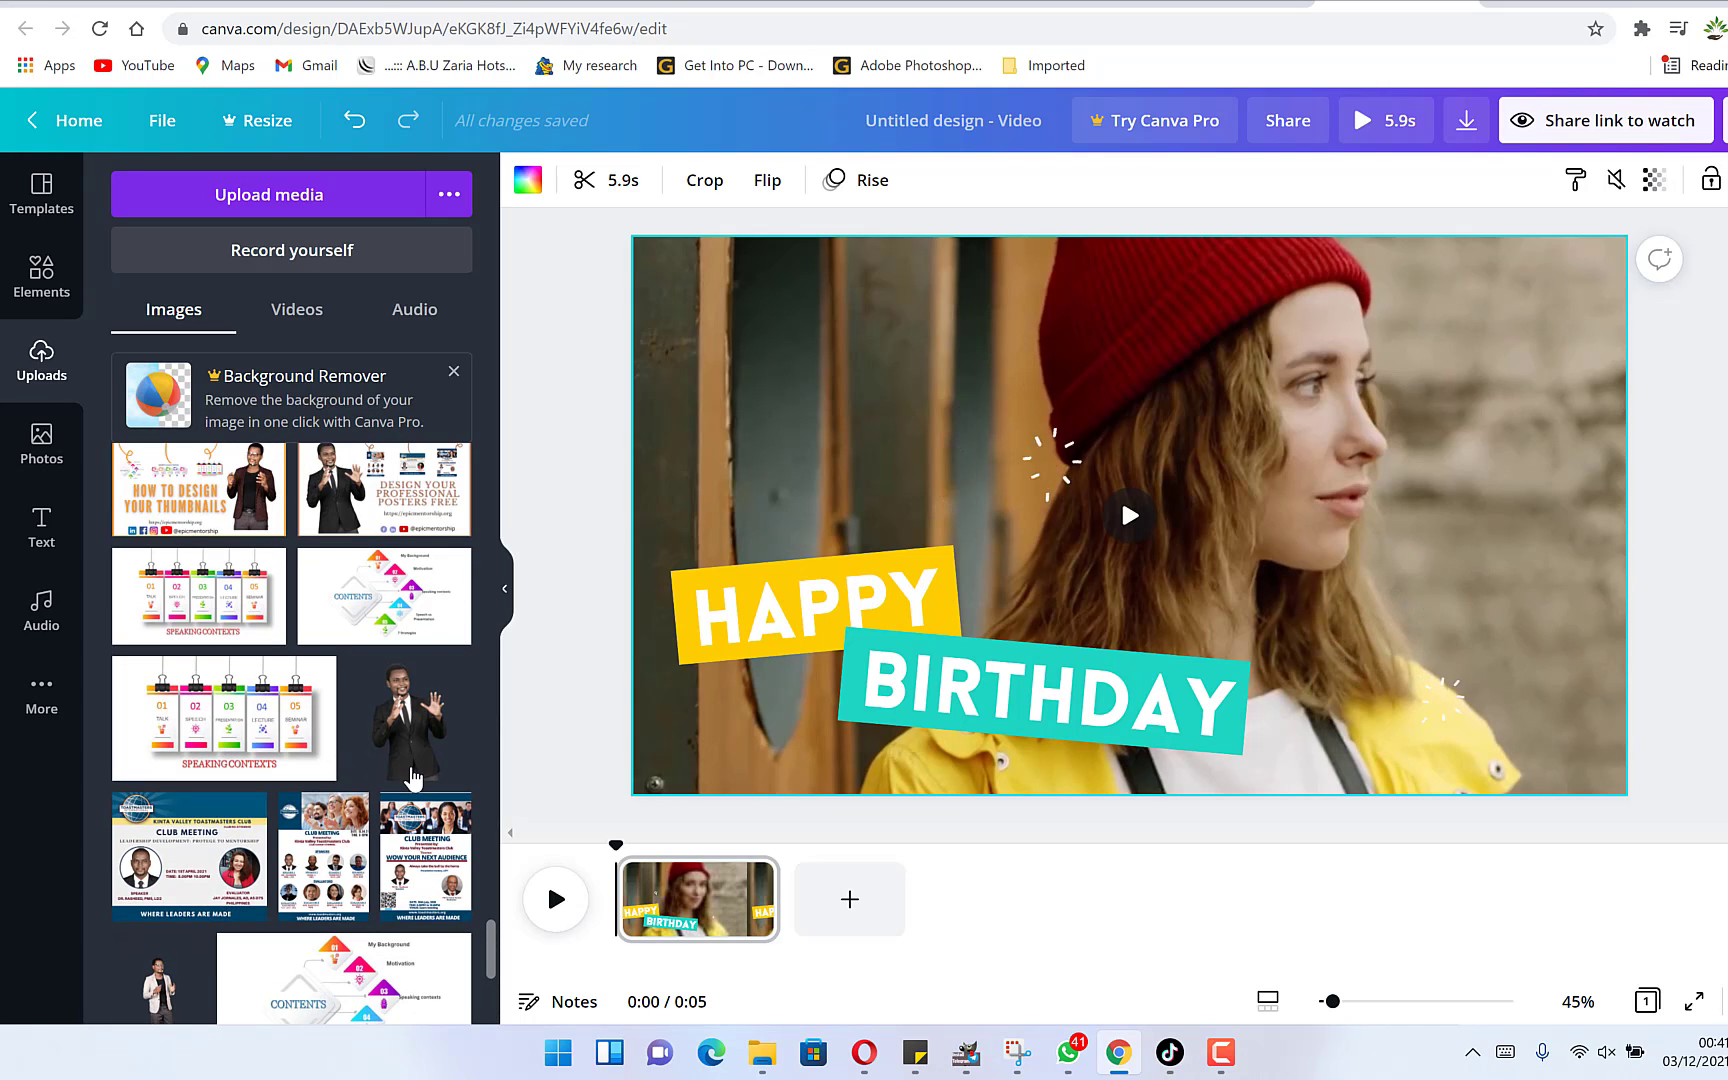
left_click(413, 760)
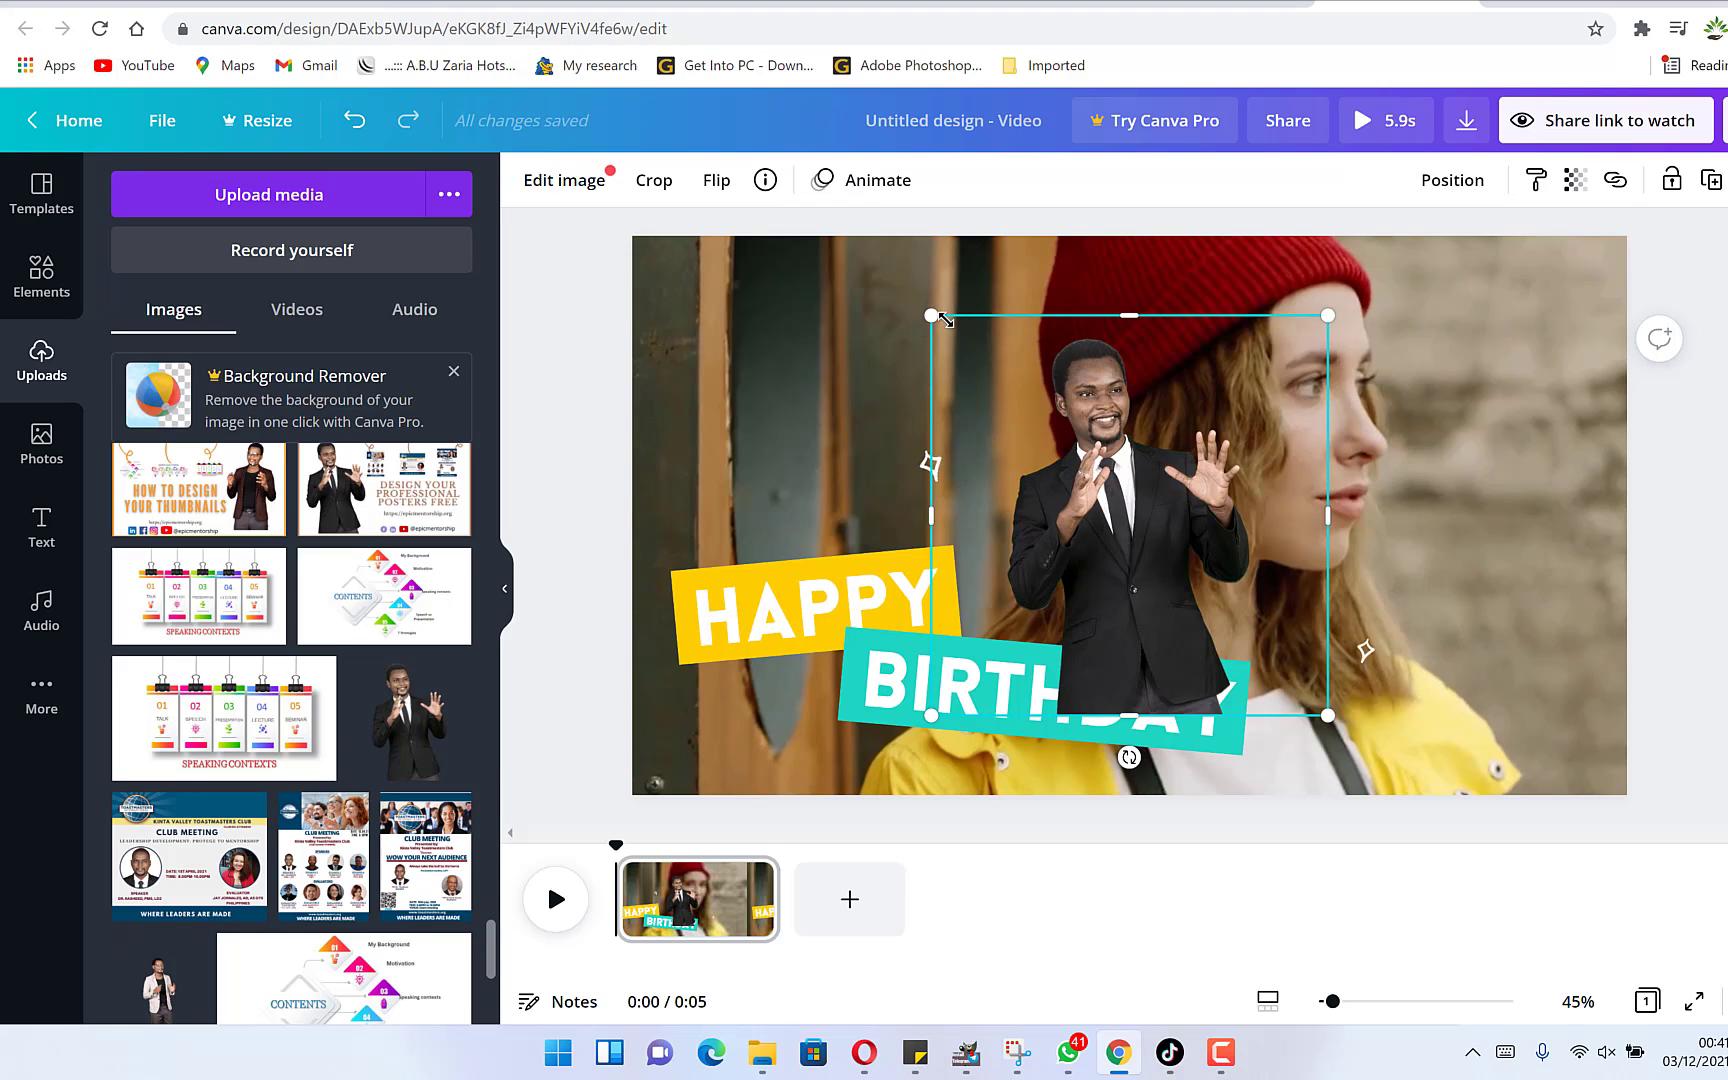
Delete the background video of the woman.
left_click(1483, 380)
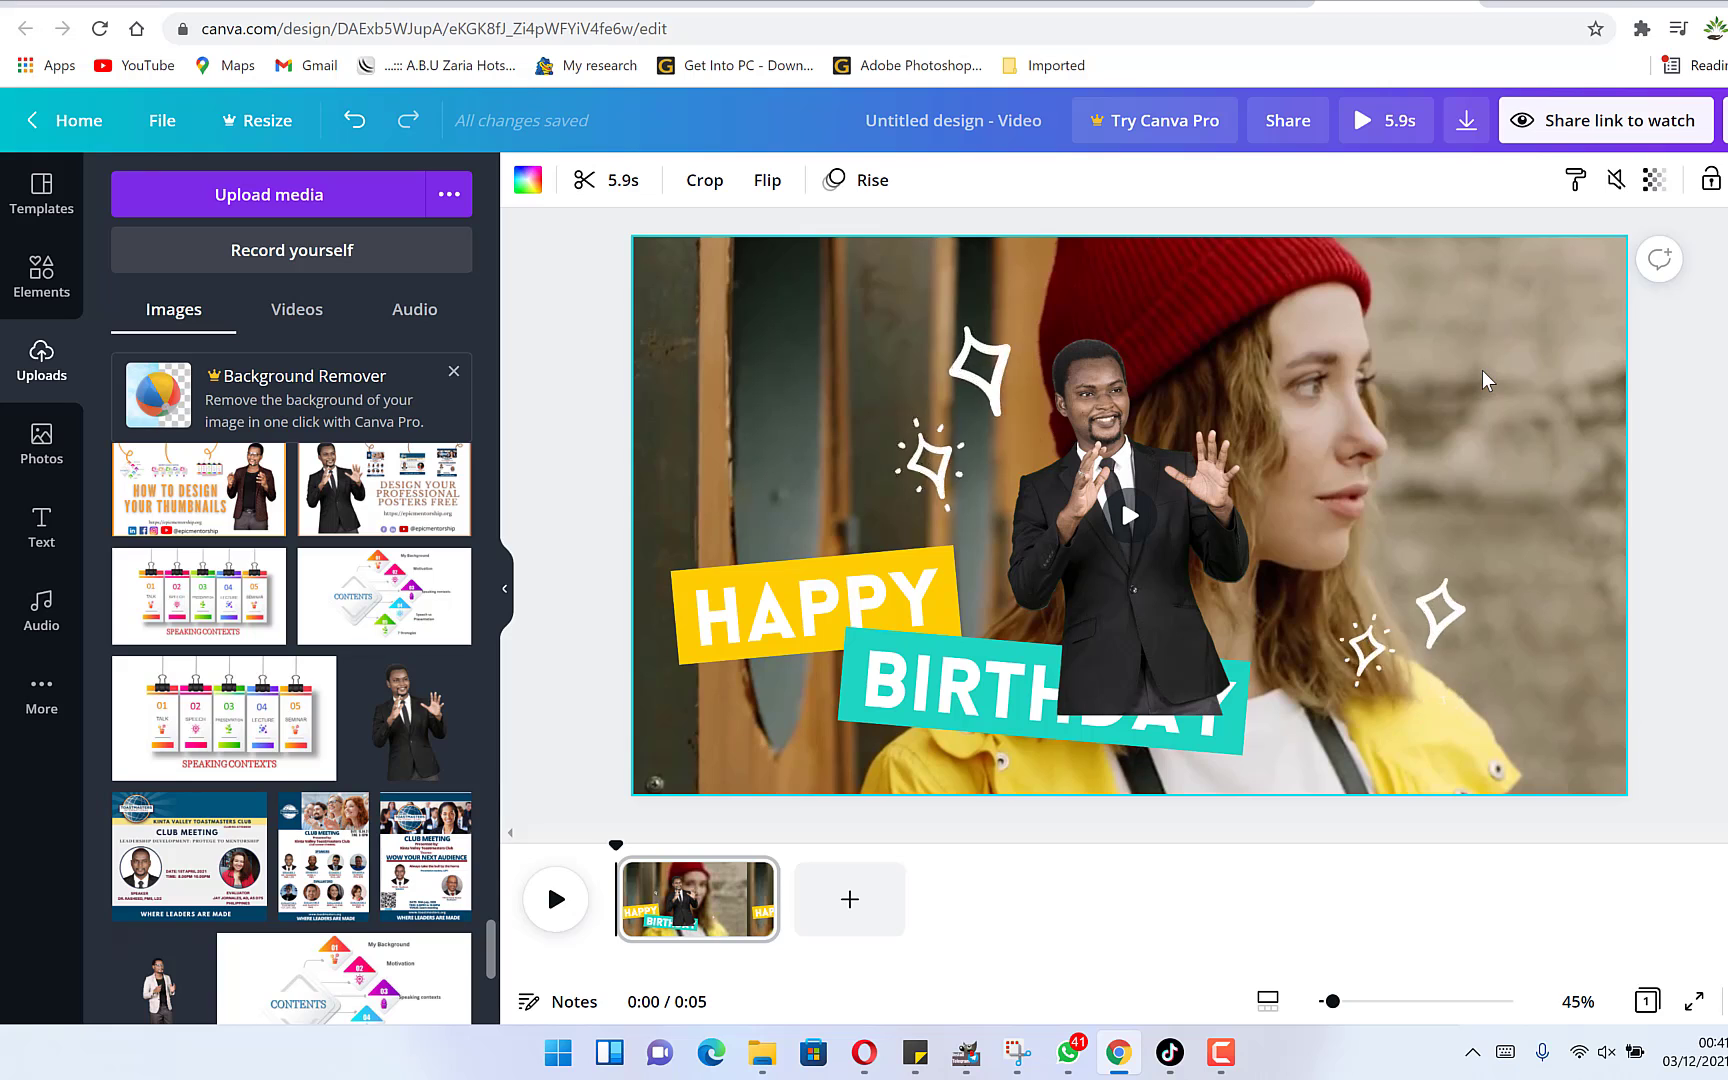
key("Delete")
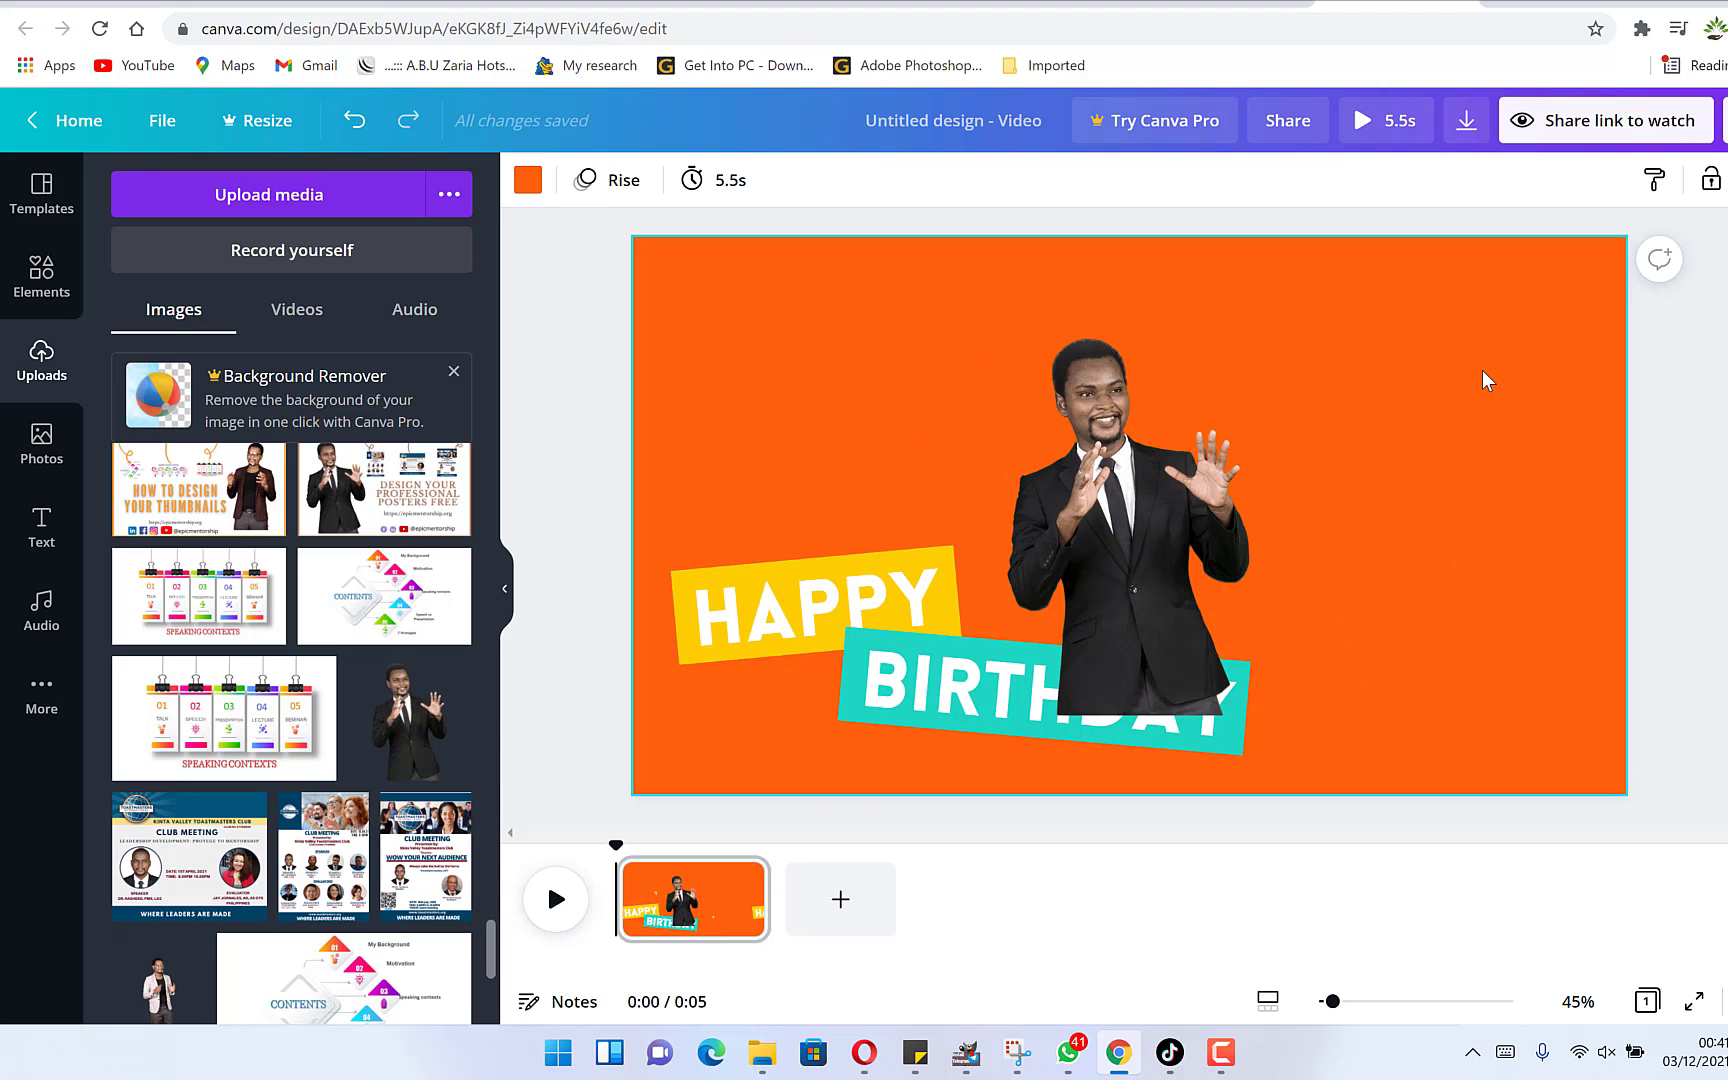
Enlarge the man's photo and move it to the right side of the frame.
left_click(1163, 538)
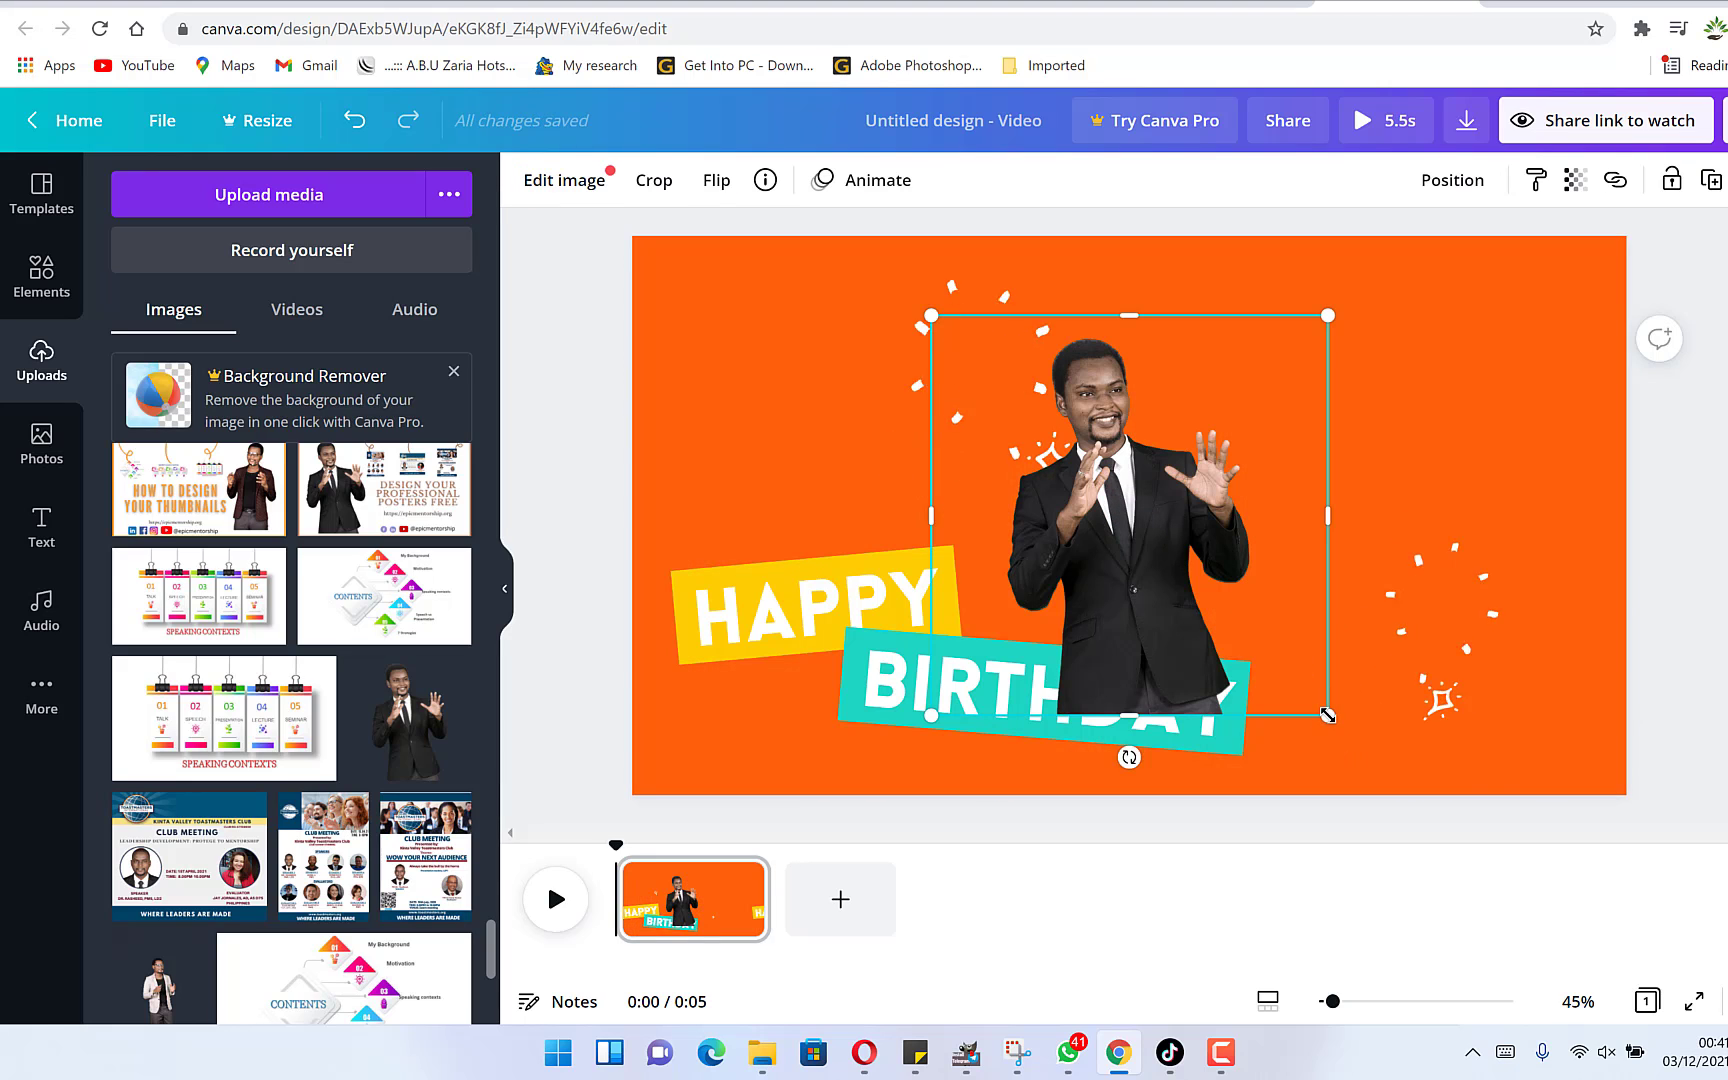
left_click_drag(1327, 715, 1718, 950)
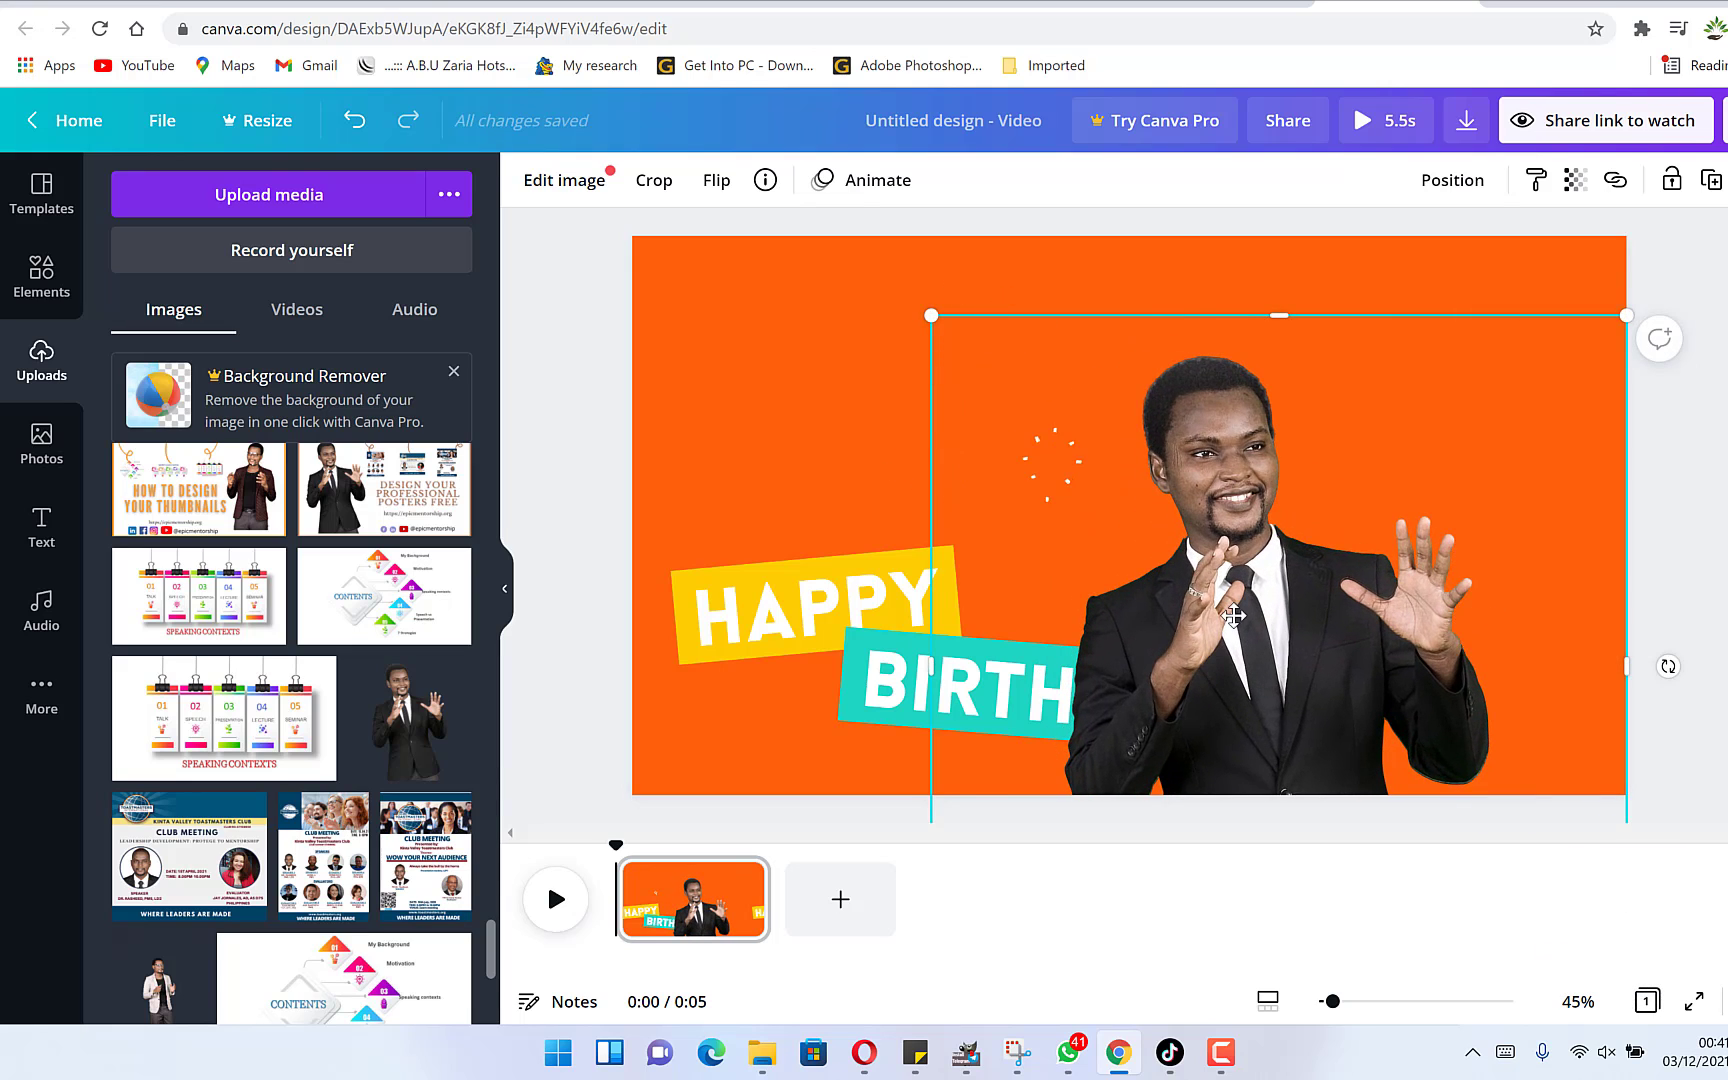
left_click_drag(1233, 617, 1355, 570)
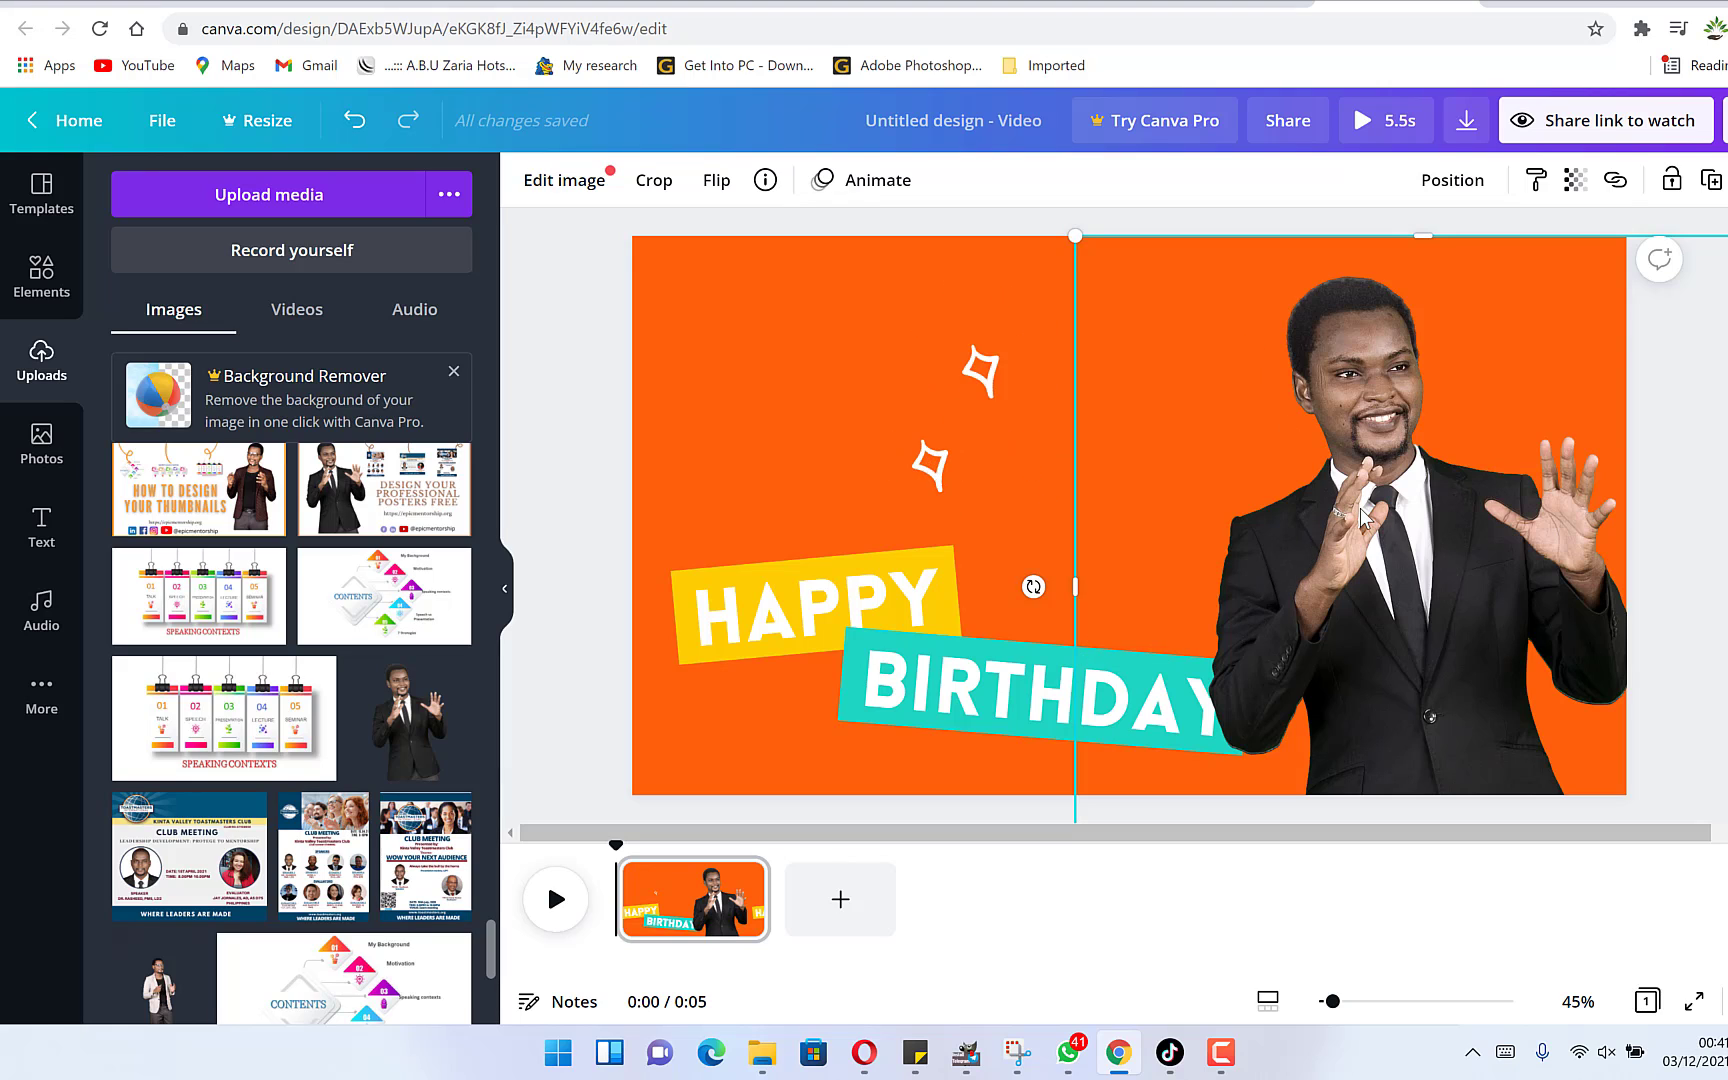
Align the man's photo to the bottom of the page and shift it into place.
left_click(1456, 196)
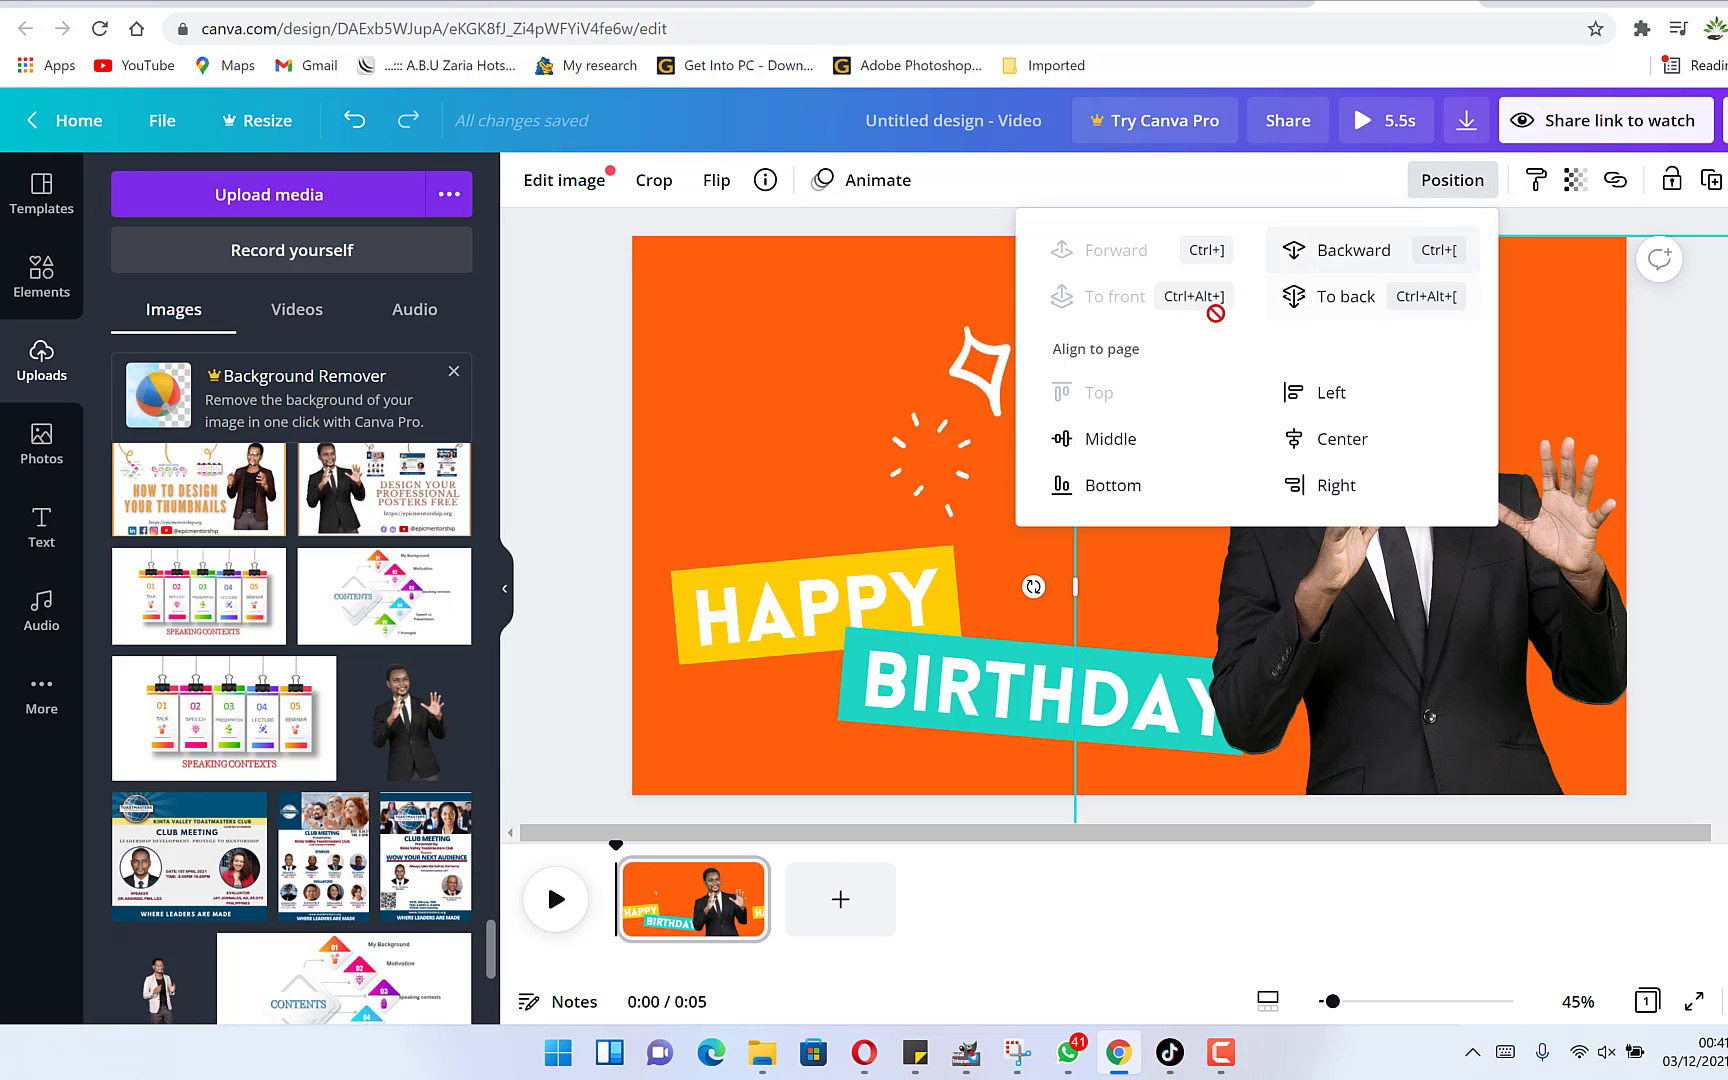
left_click(1112, 487)
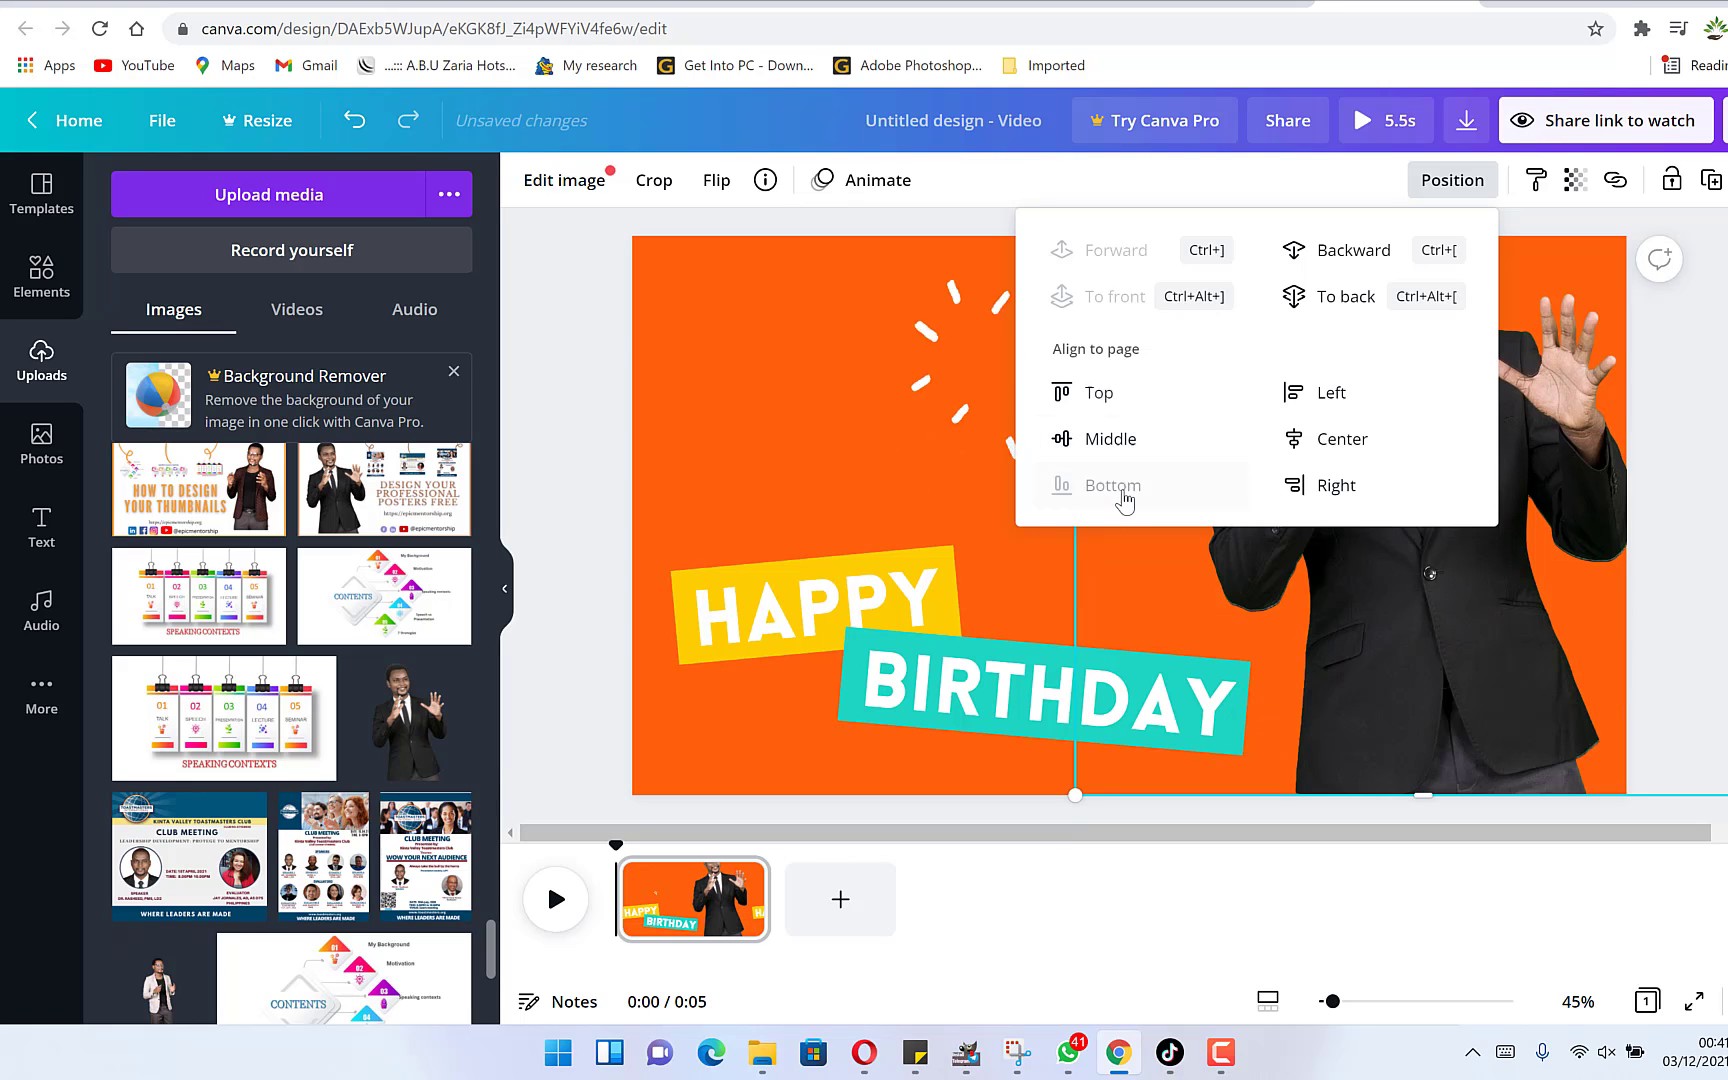
left_click(1556, 671)
left_click_drag(1396, 479, 1334, 613)
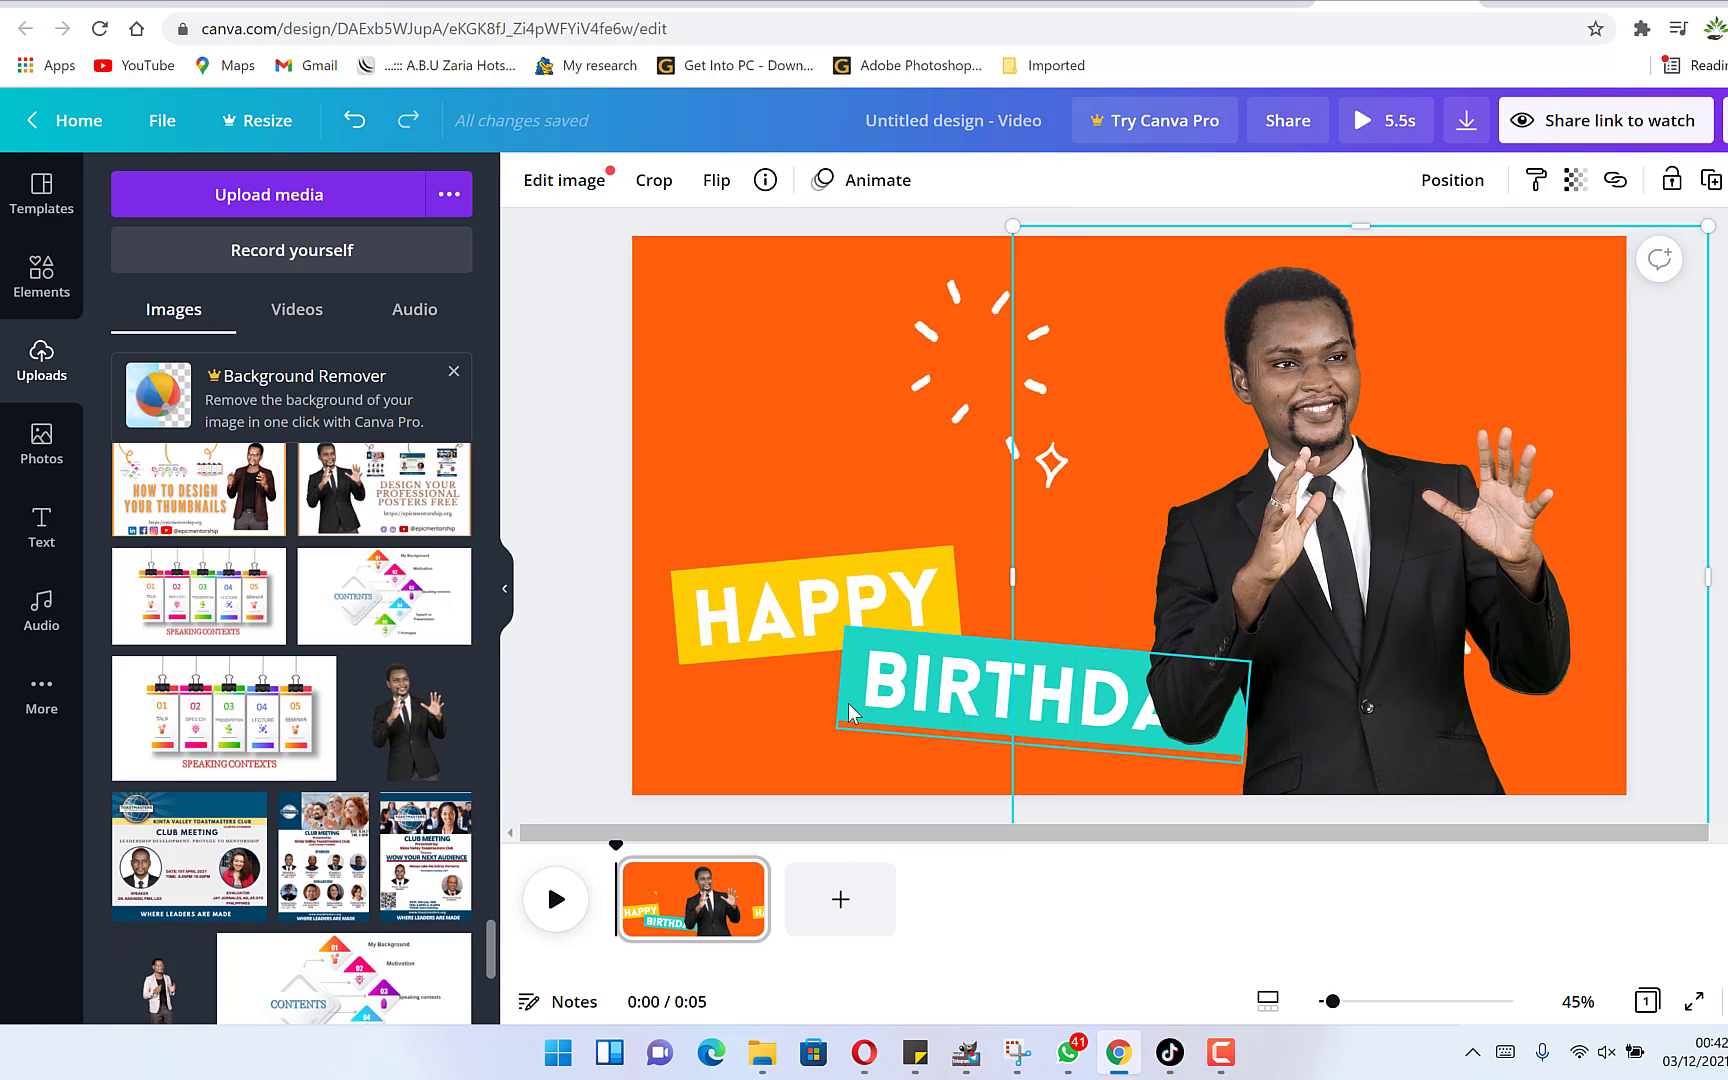
Reposition the HAPPY and BIRTHDAY banners toward the left of the frame.
left_click(917, 685)
left_click_drag(917, 690, 798, 716)
left_click(822, 607)
left_click_drag(822, 607, 957, 581)
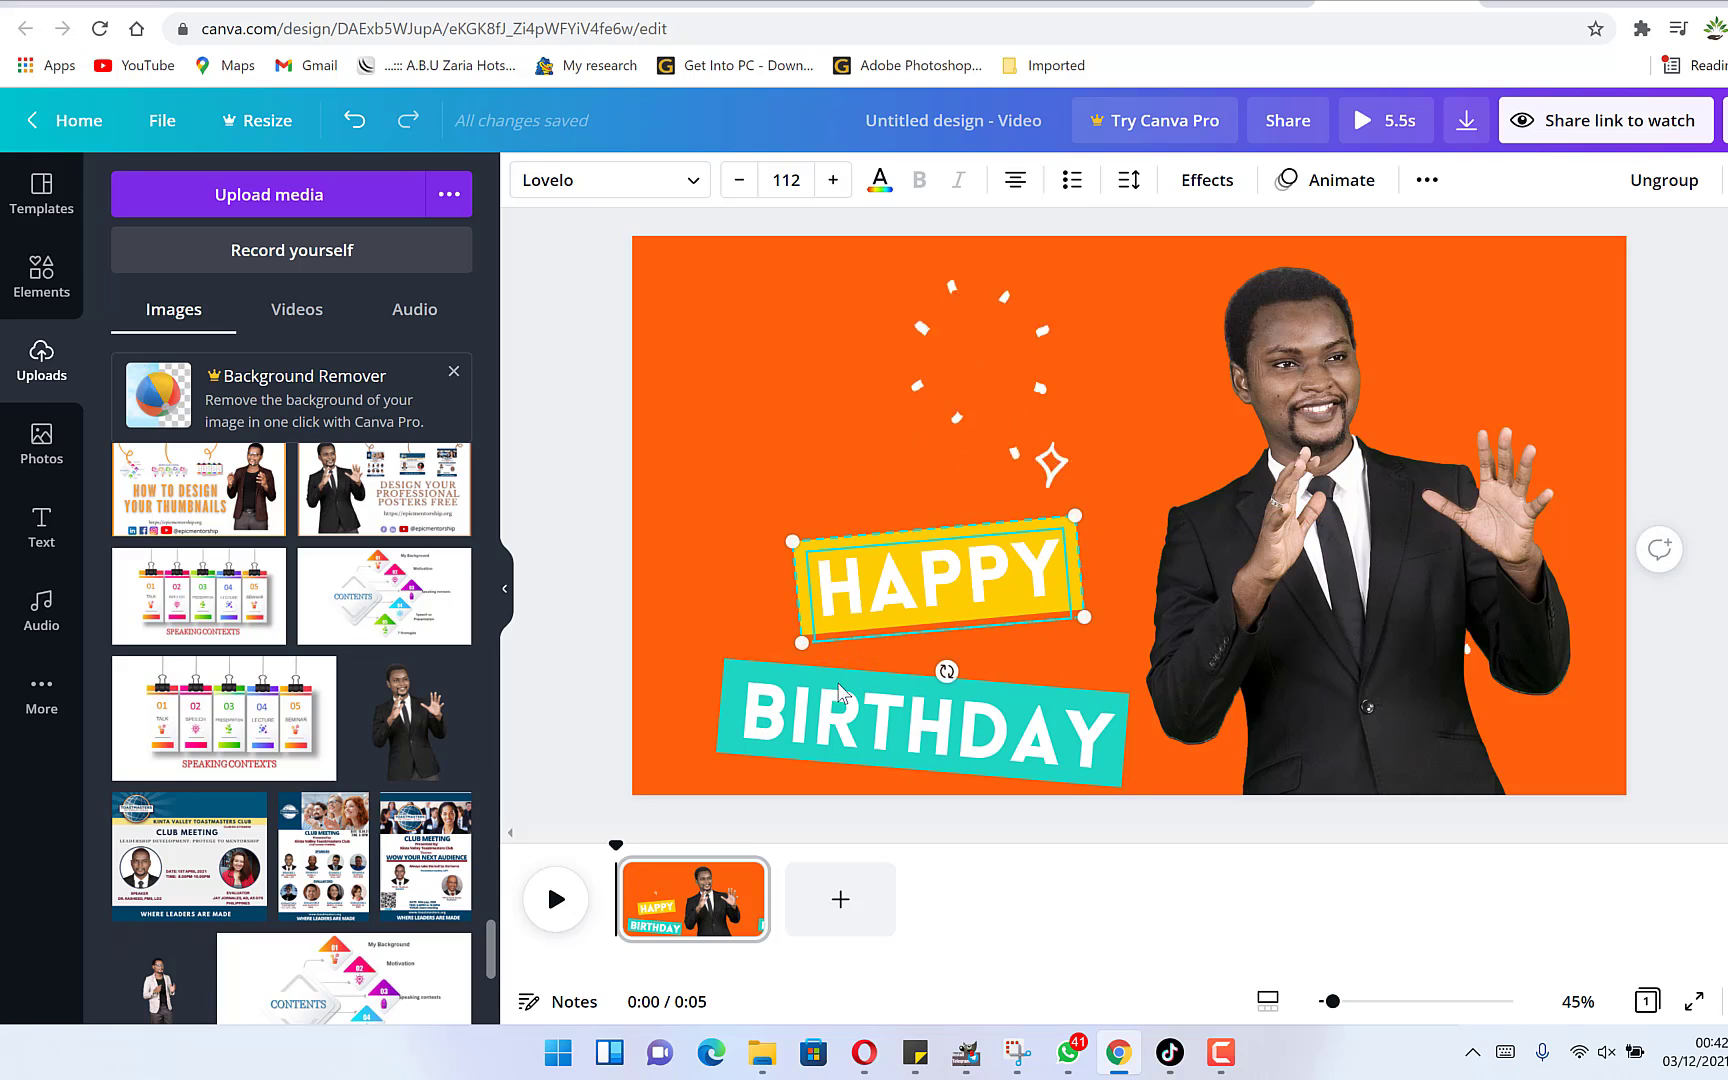
Replace the HAPPY text with WELCOME.
double_click(899, 588)
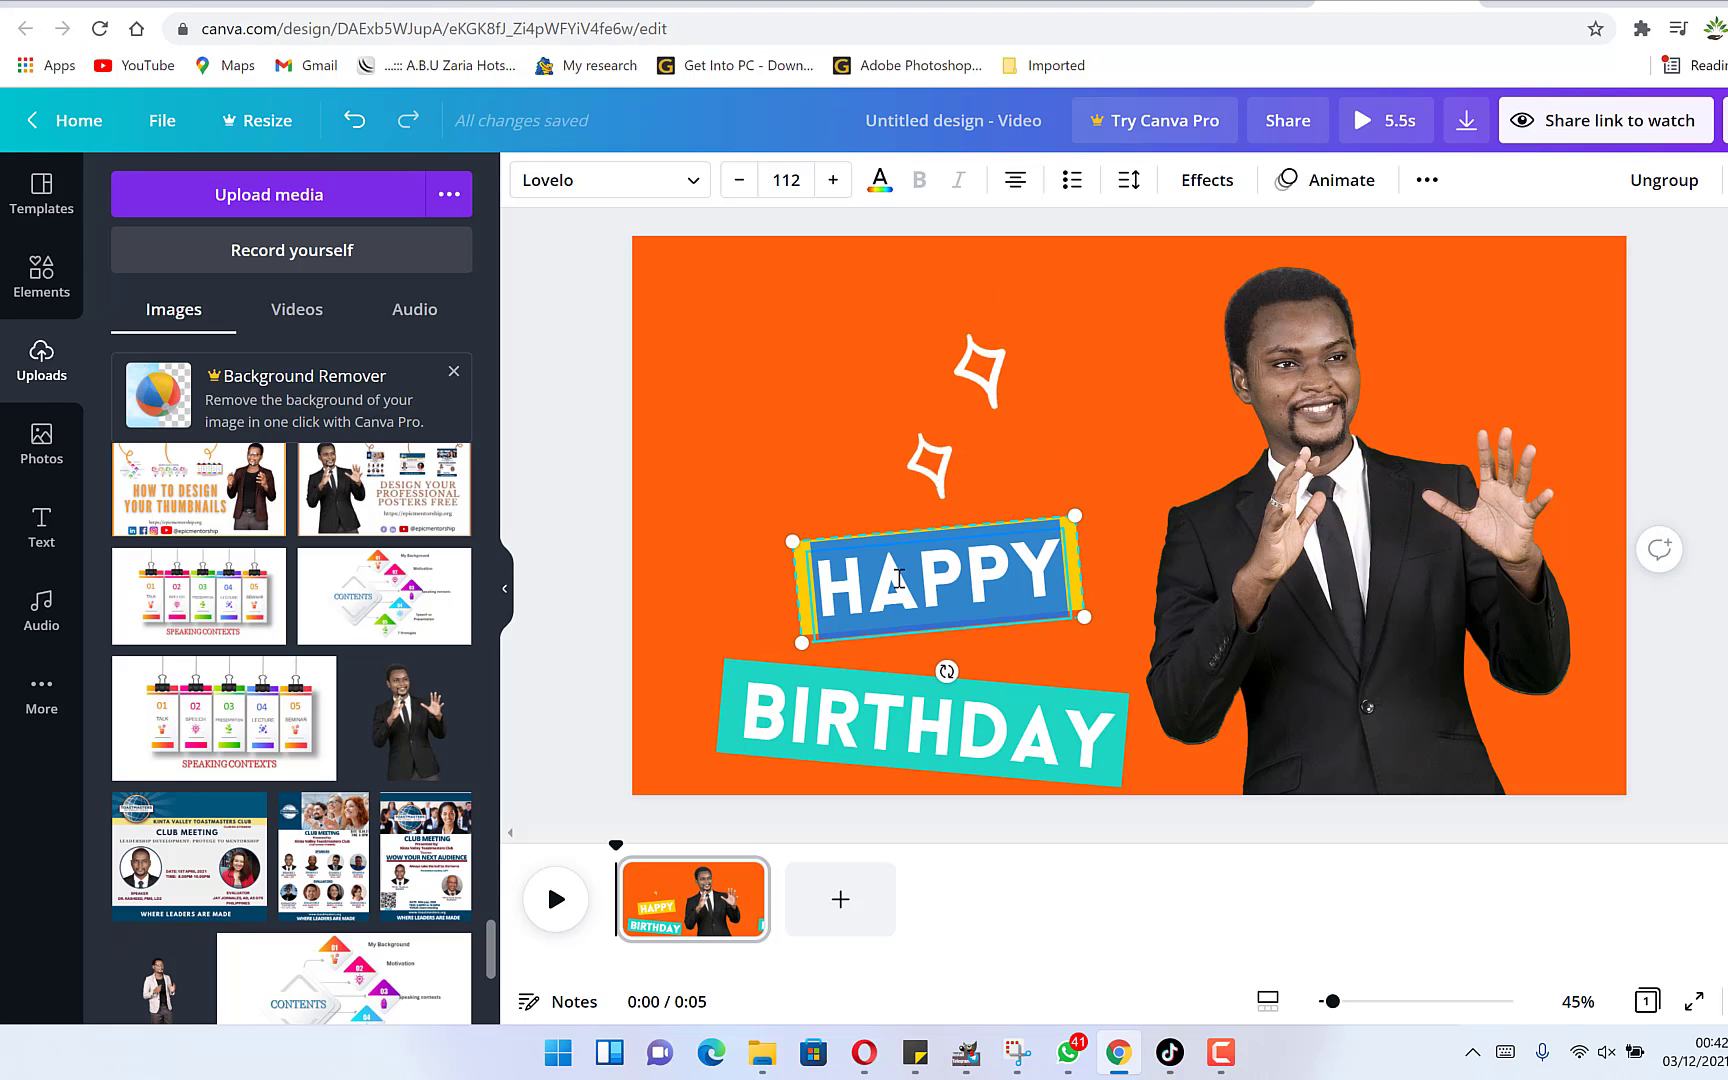
type("WELCOME")
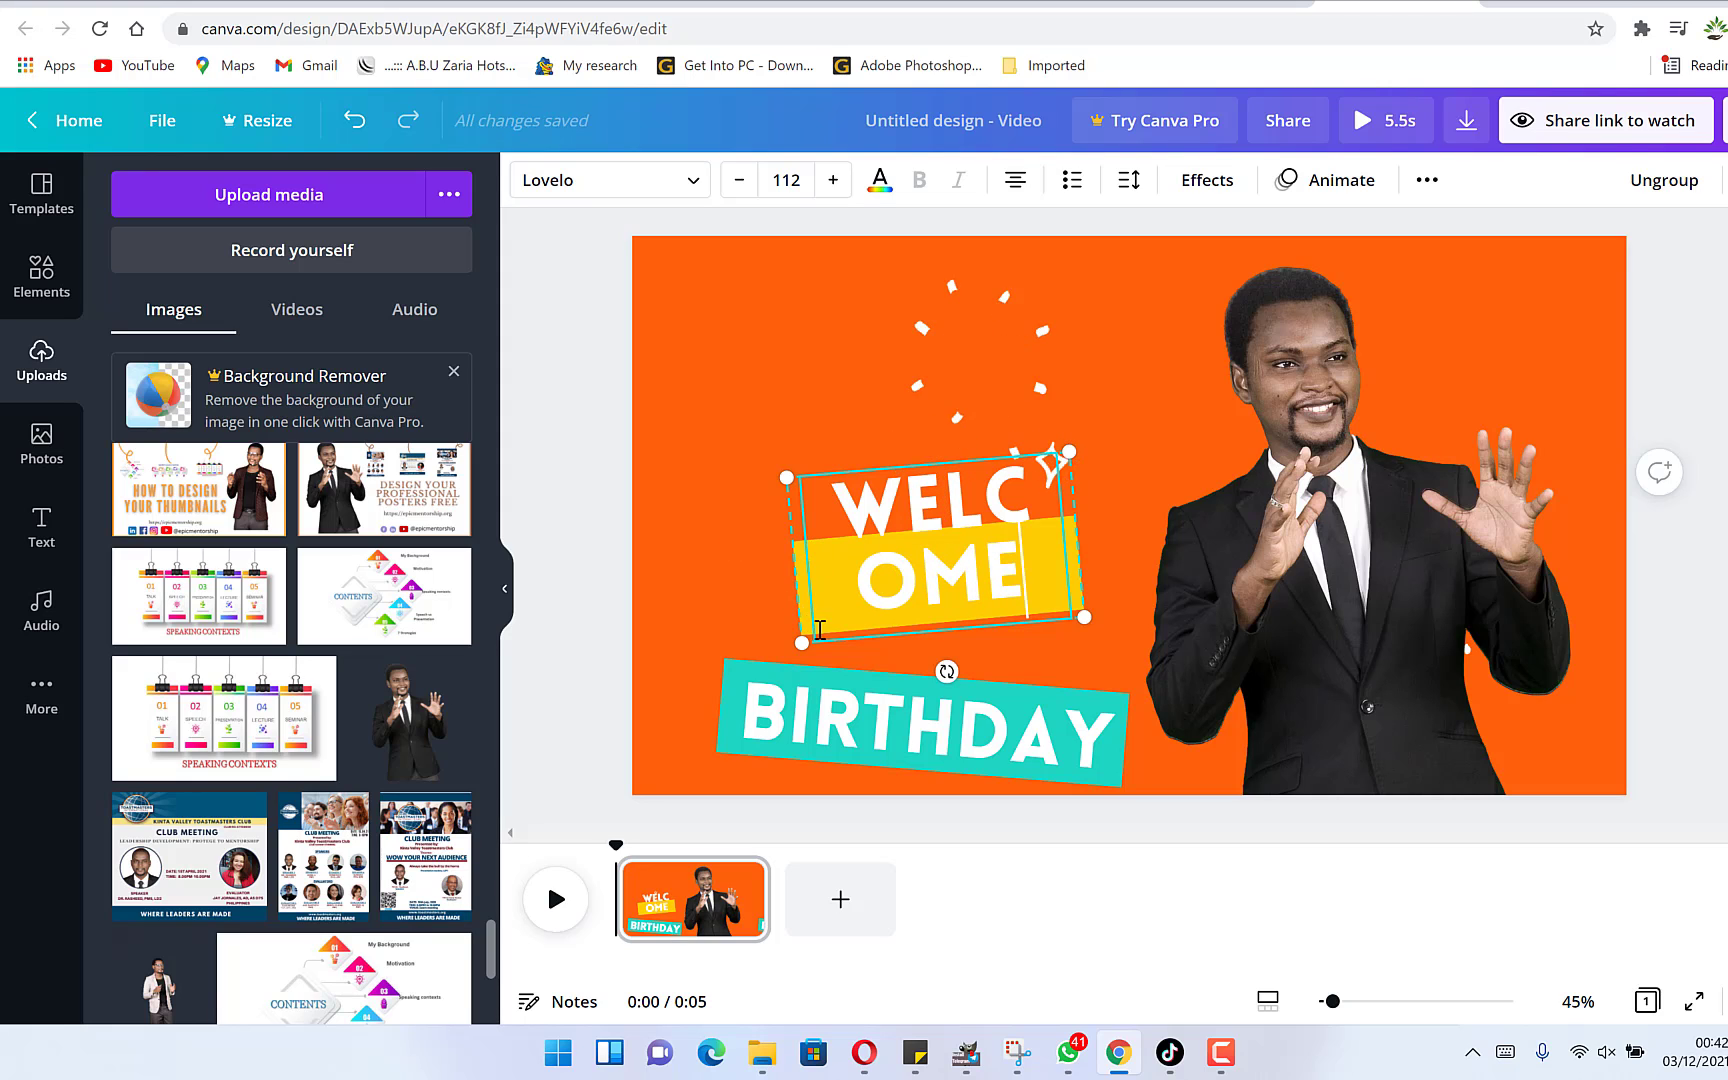
Resize the WELCOME text and its box, lowering the font size so the word fits on one line.
left_click_drag(802, 643, 689, 654)
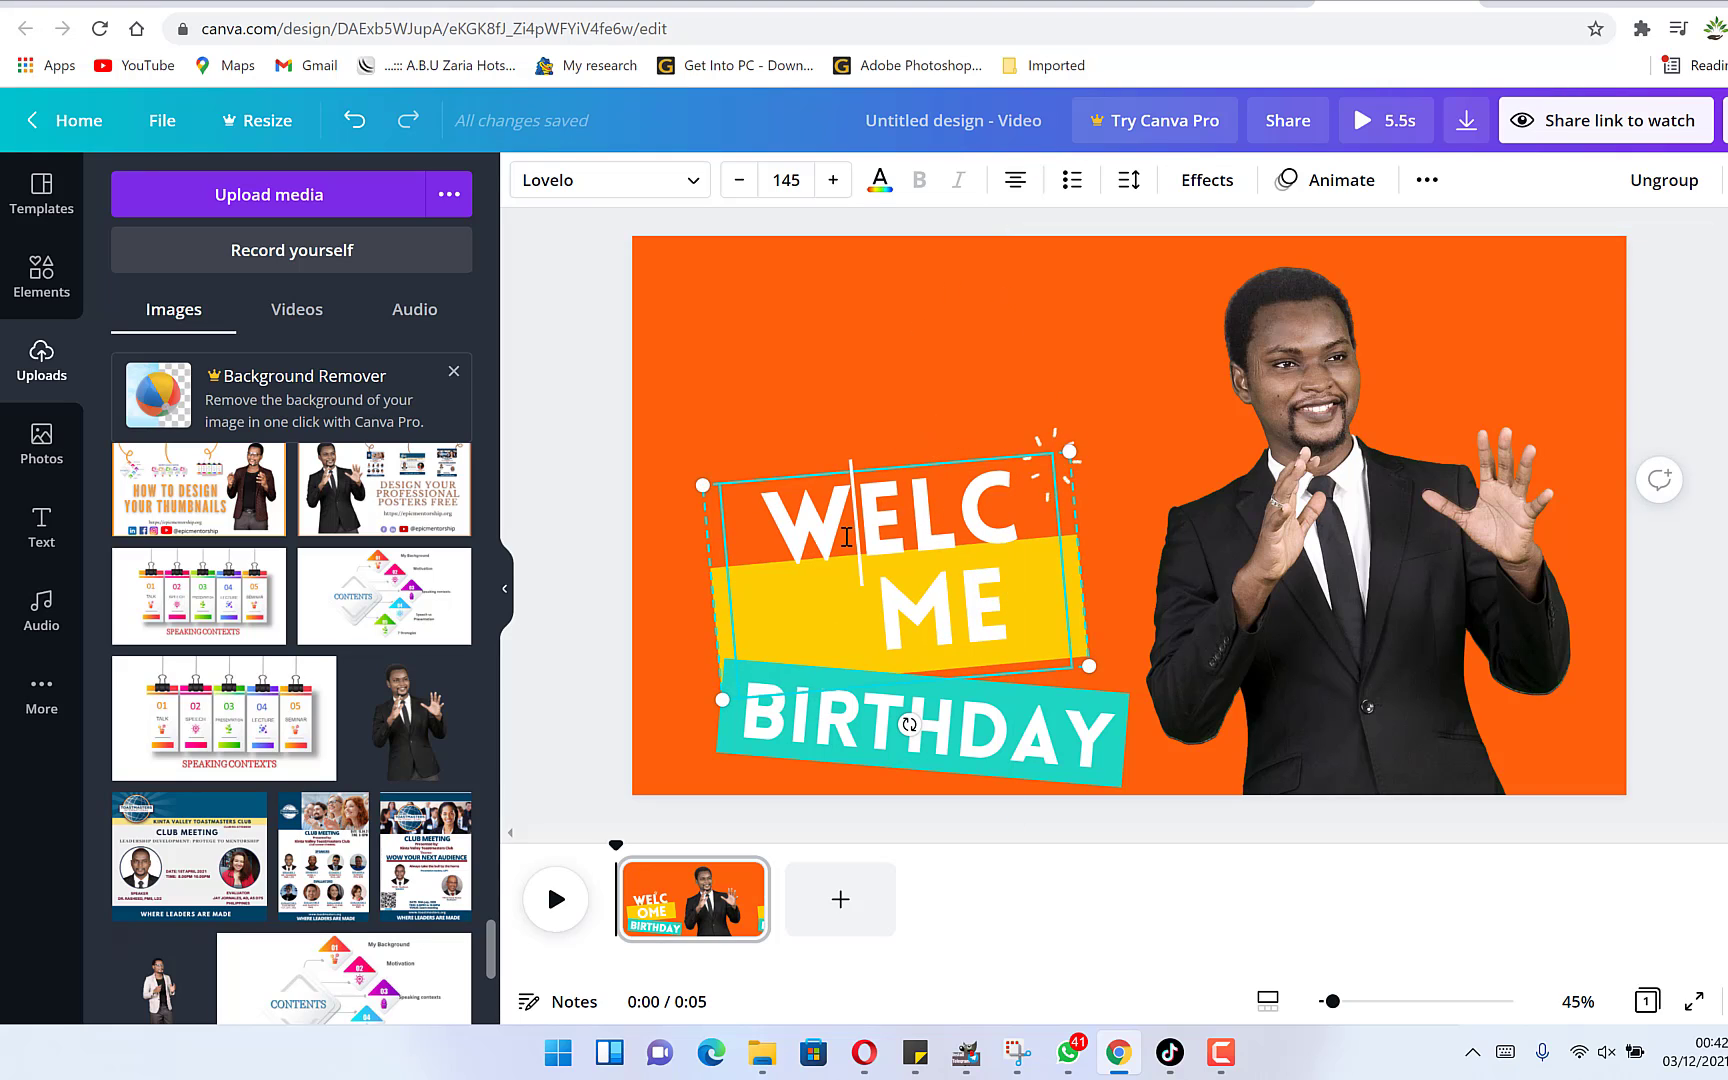
double_click(834, 545)
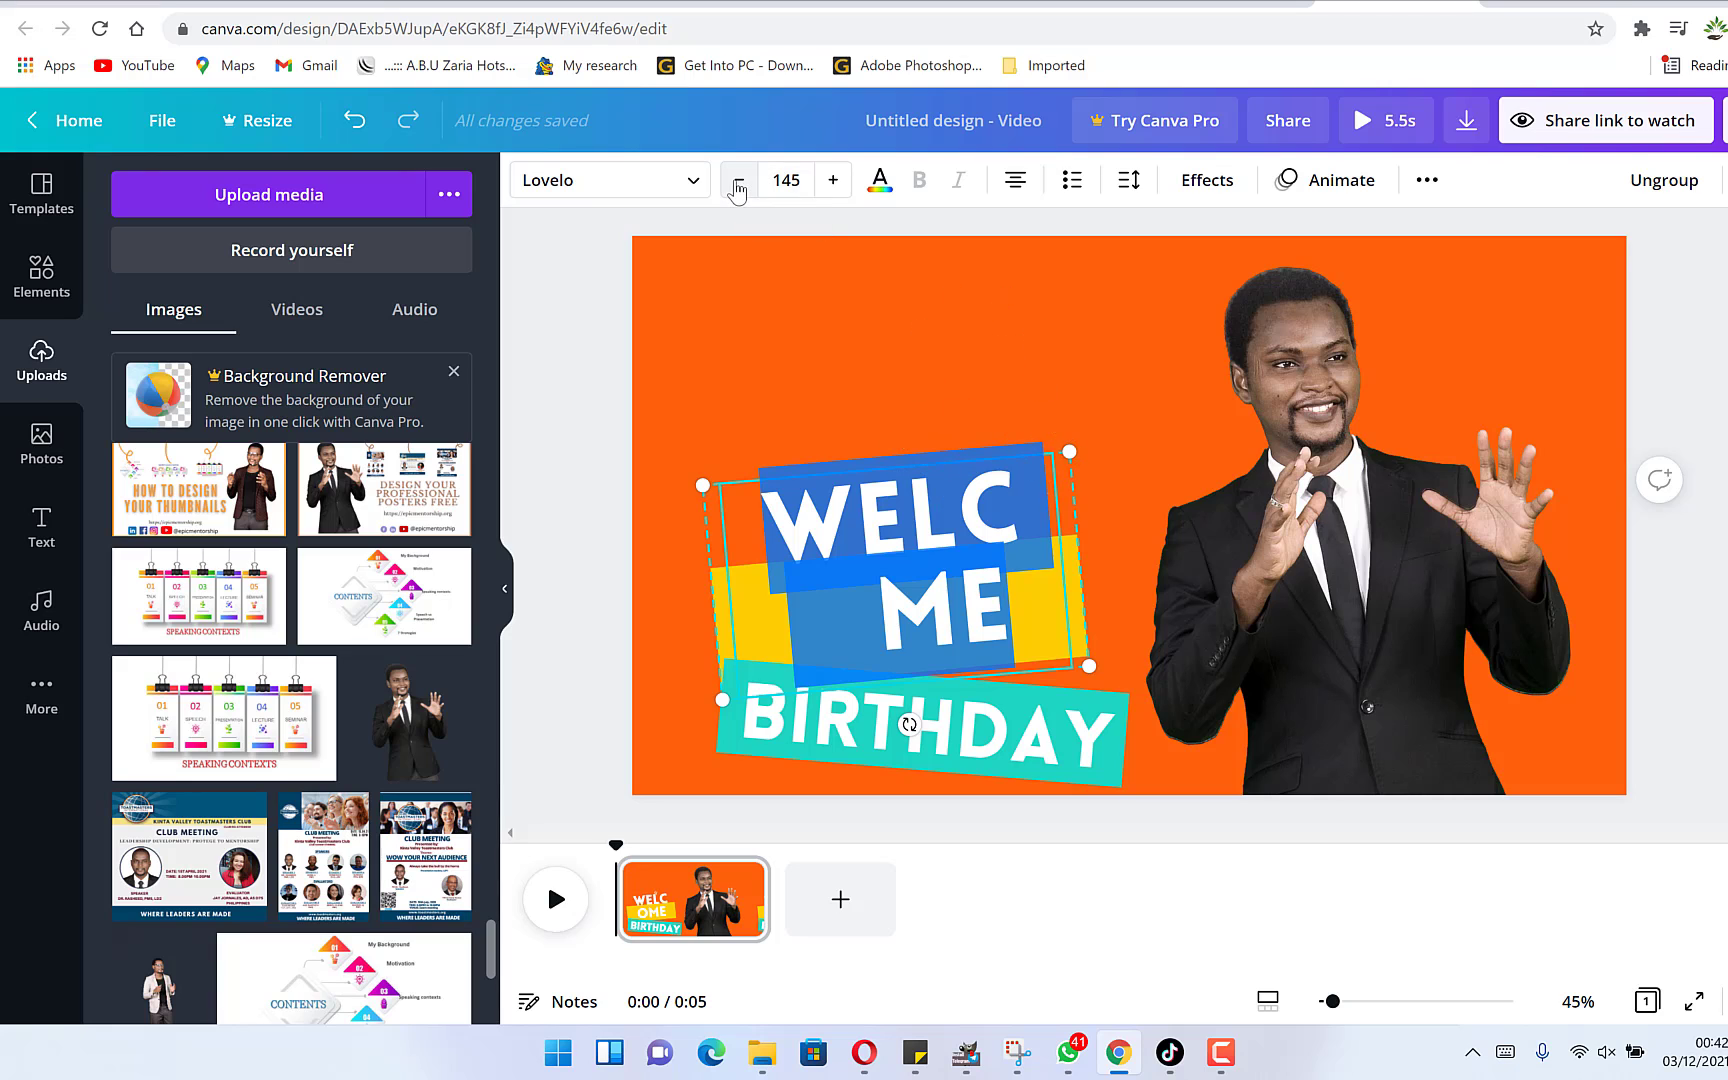
left_click(739, 180)
left_click(739, 180)
left_click(739, 180)
left_click(739, 180)
left_click(739, 180)
left_click(739, 180)
left_click(738, 187)
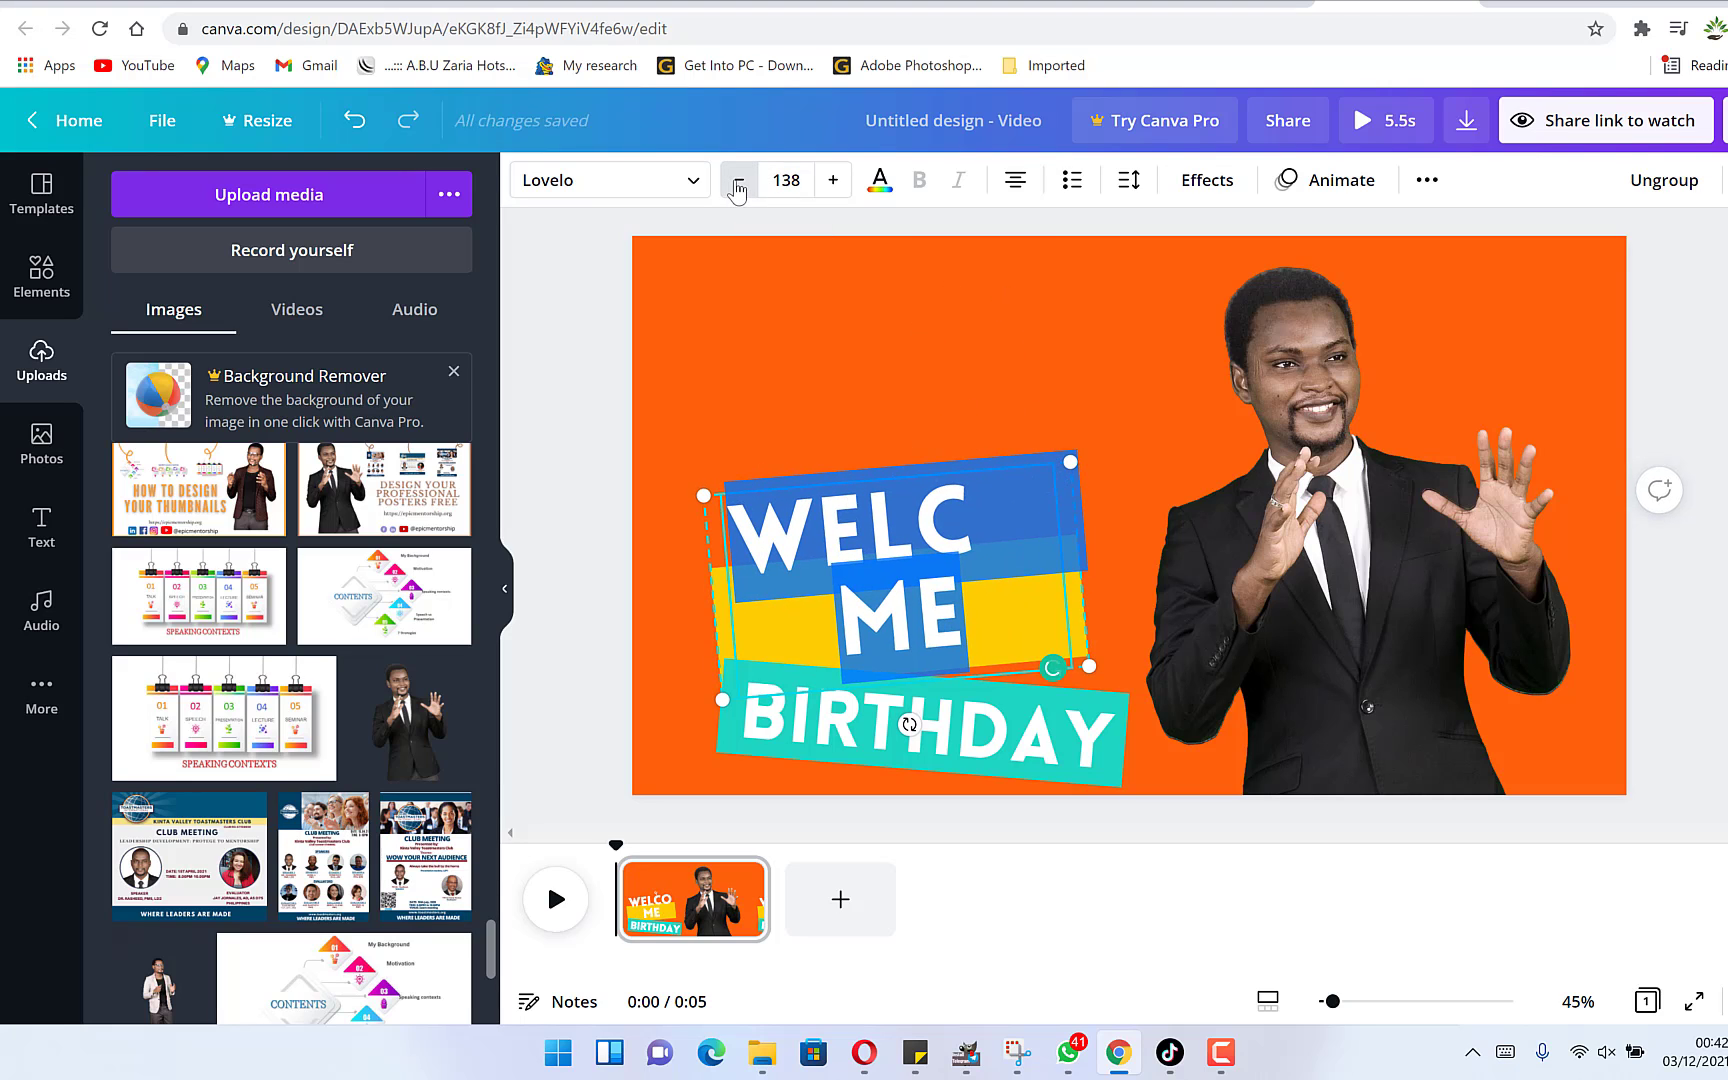
left_click(738, 187)
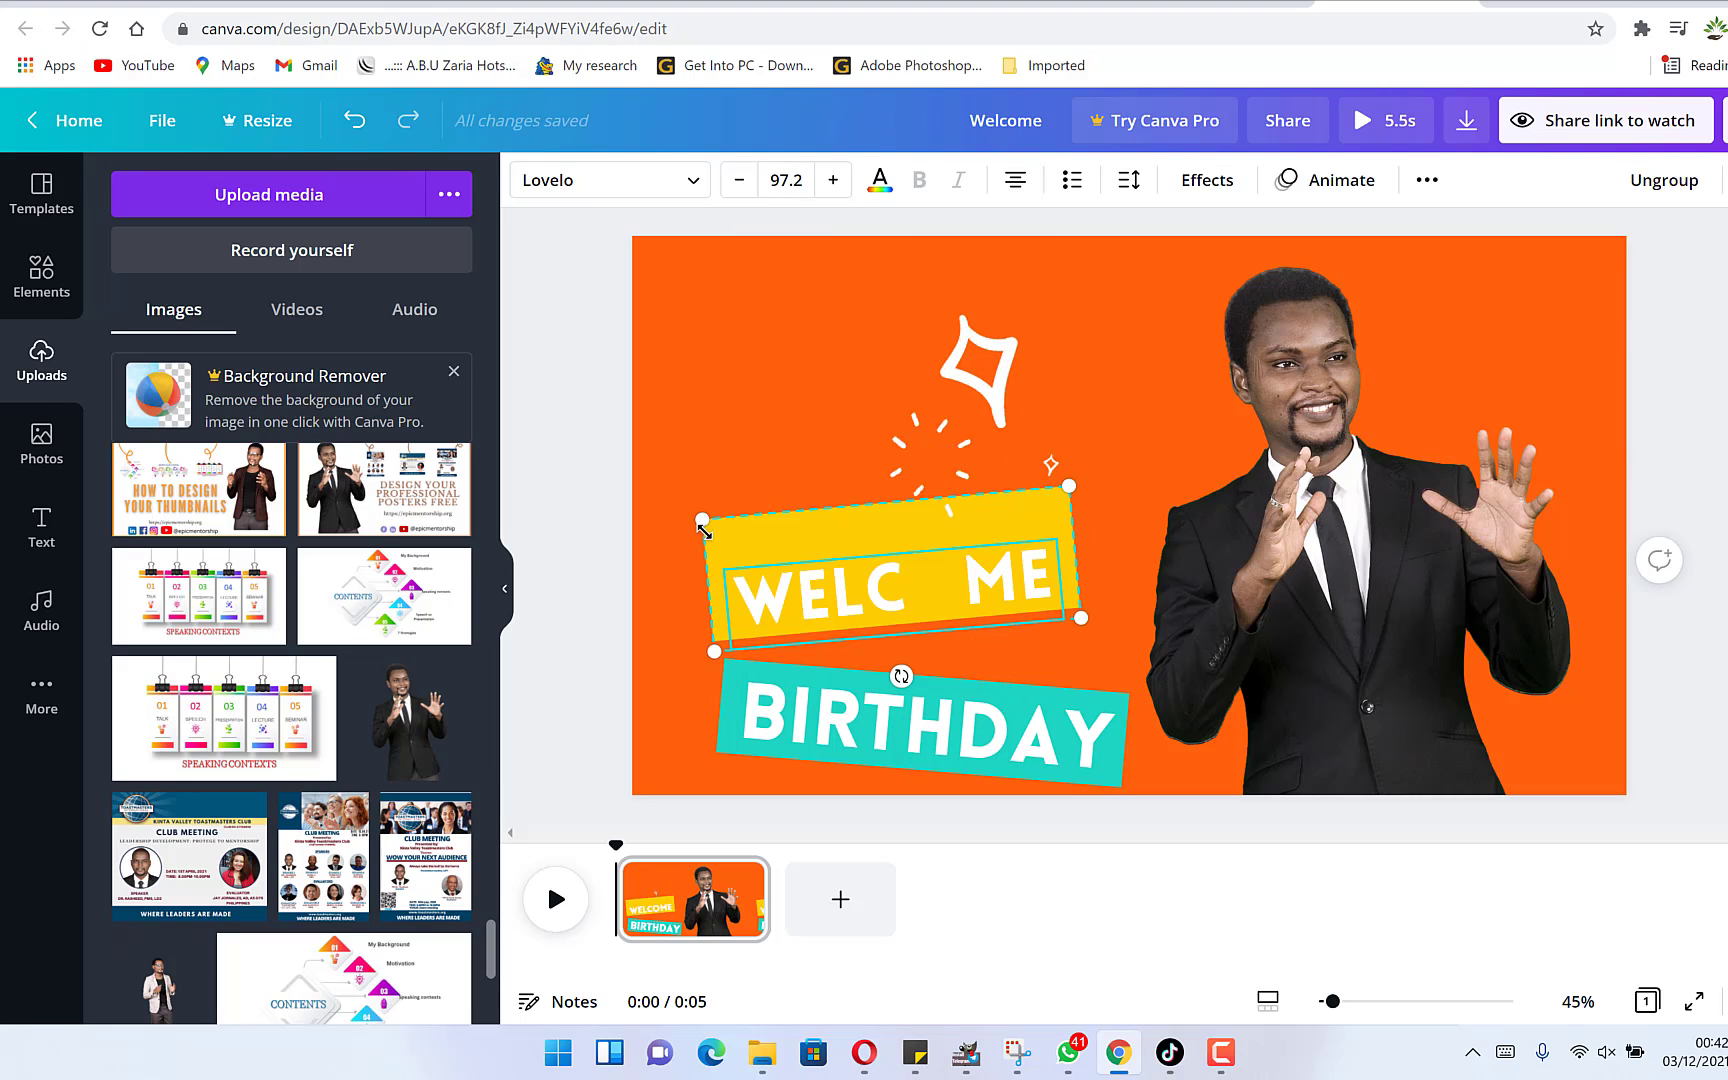
left_click_drag(701, 524, 724, 606)
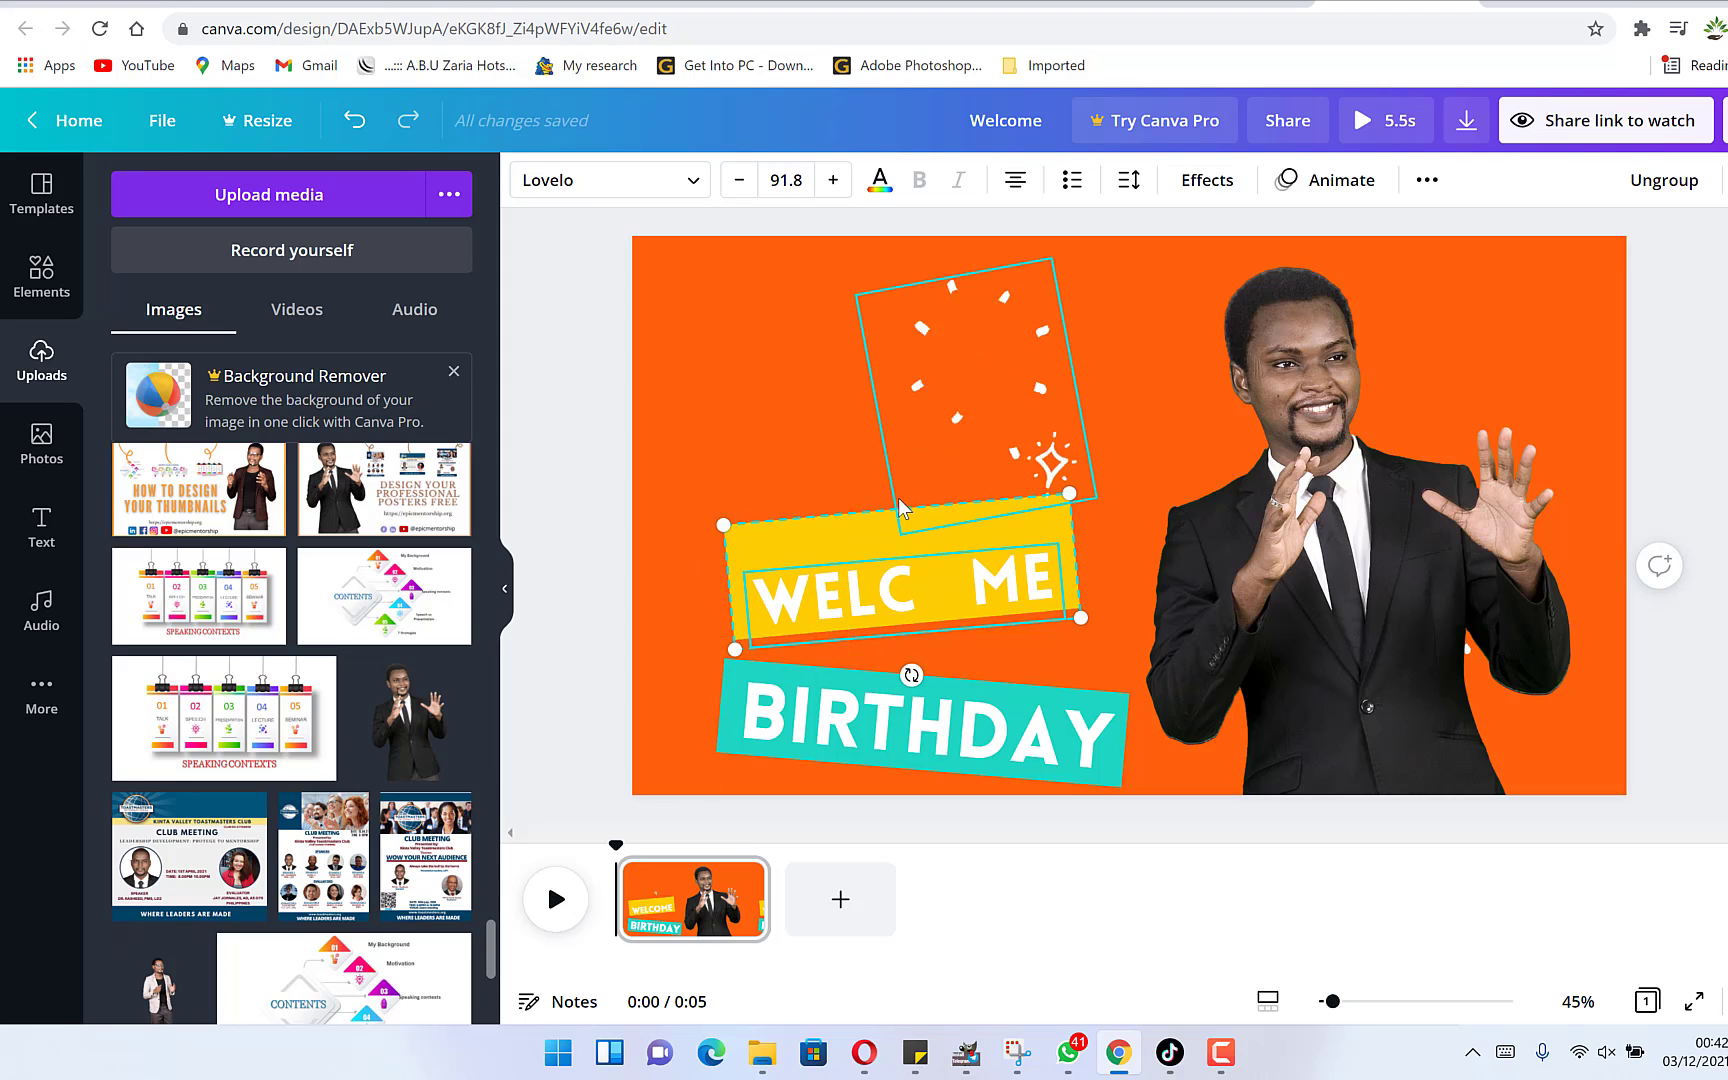
Replace the BIRTHDAY banner text with EPIC MENTORSHIP.
double_click(933, 713)
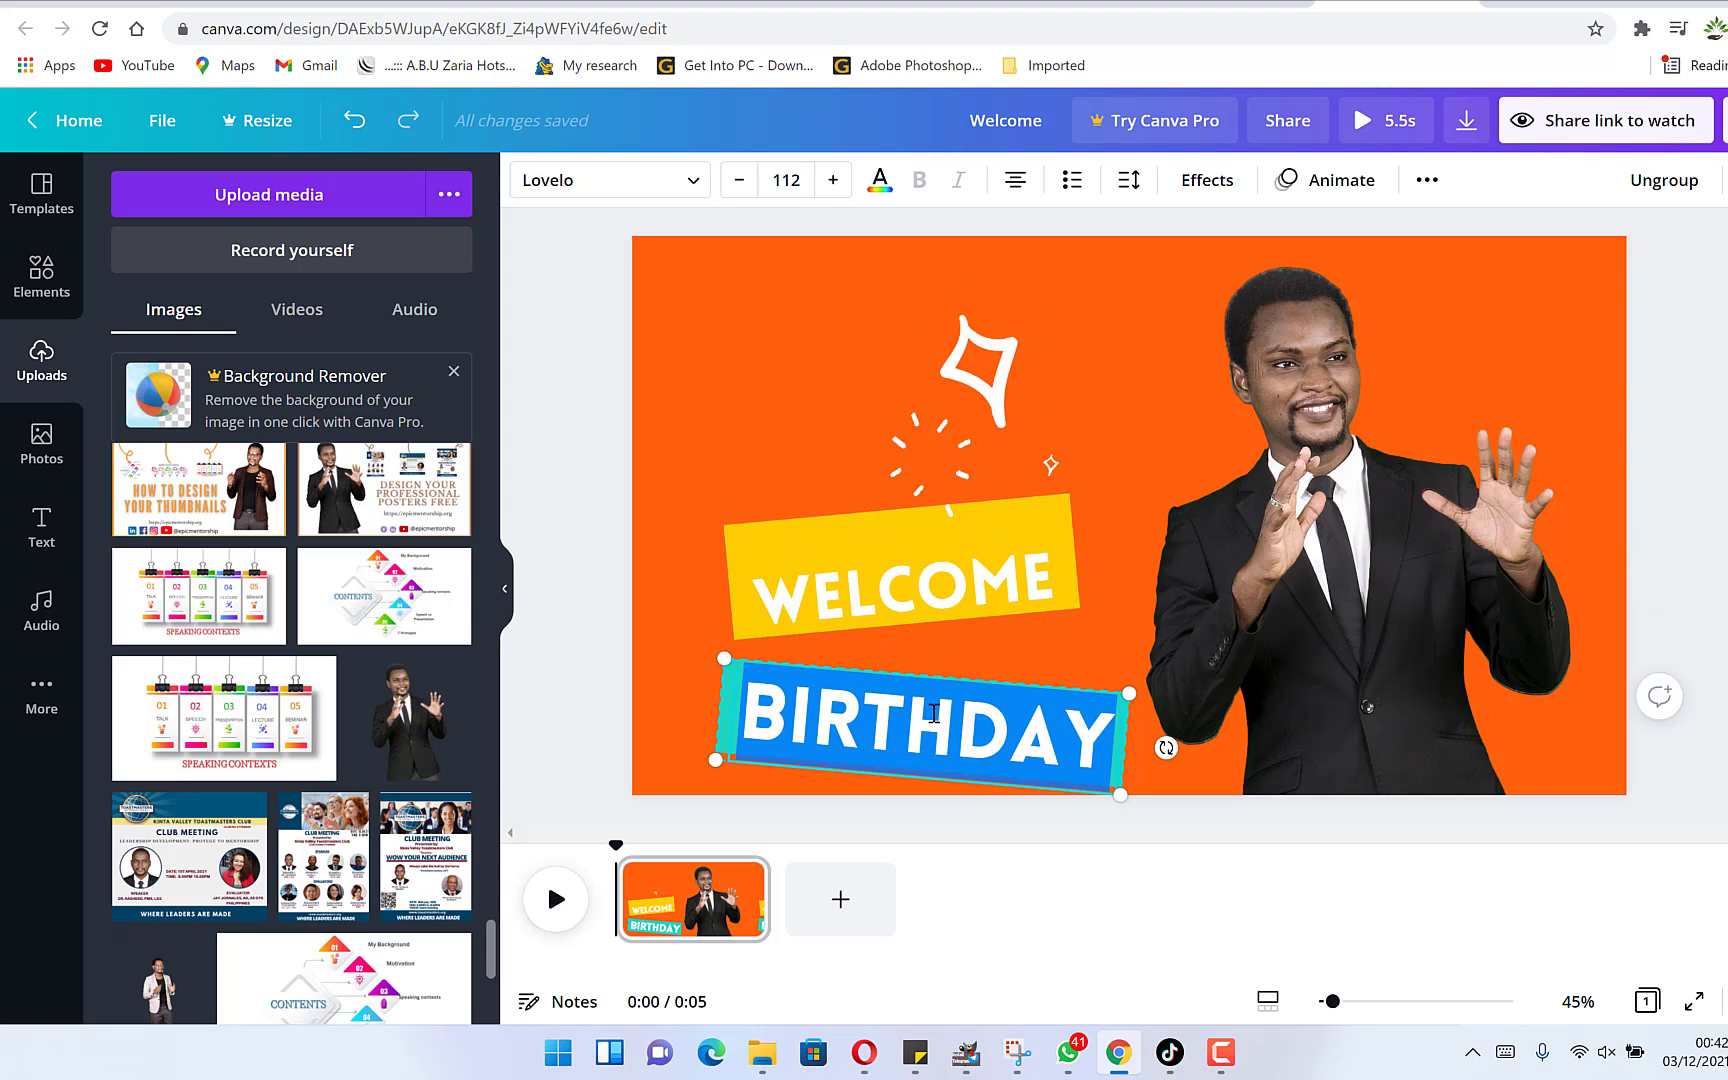
type("EPIC ")
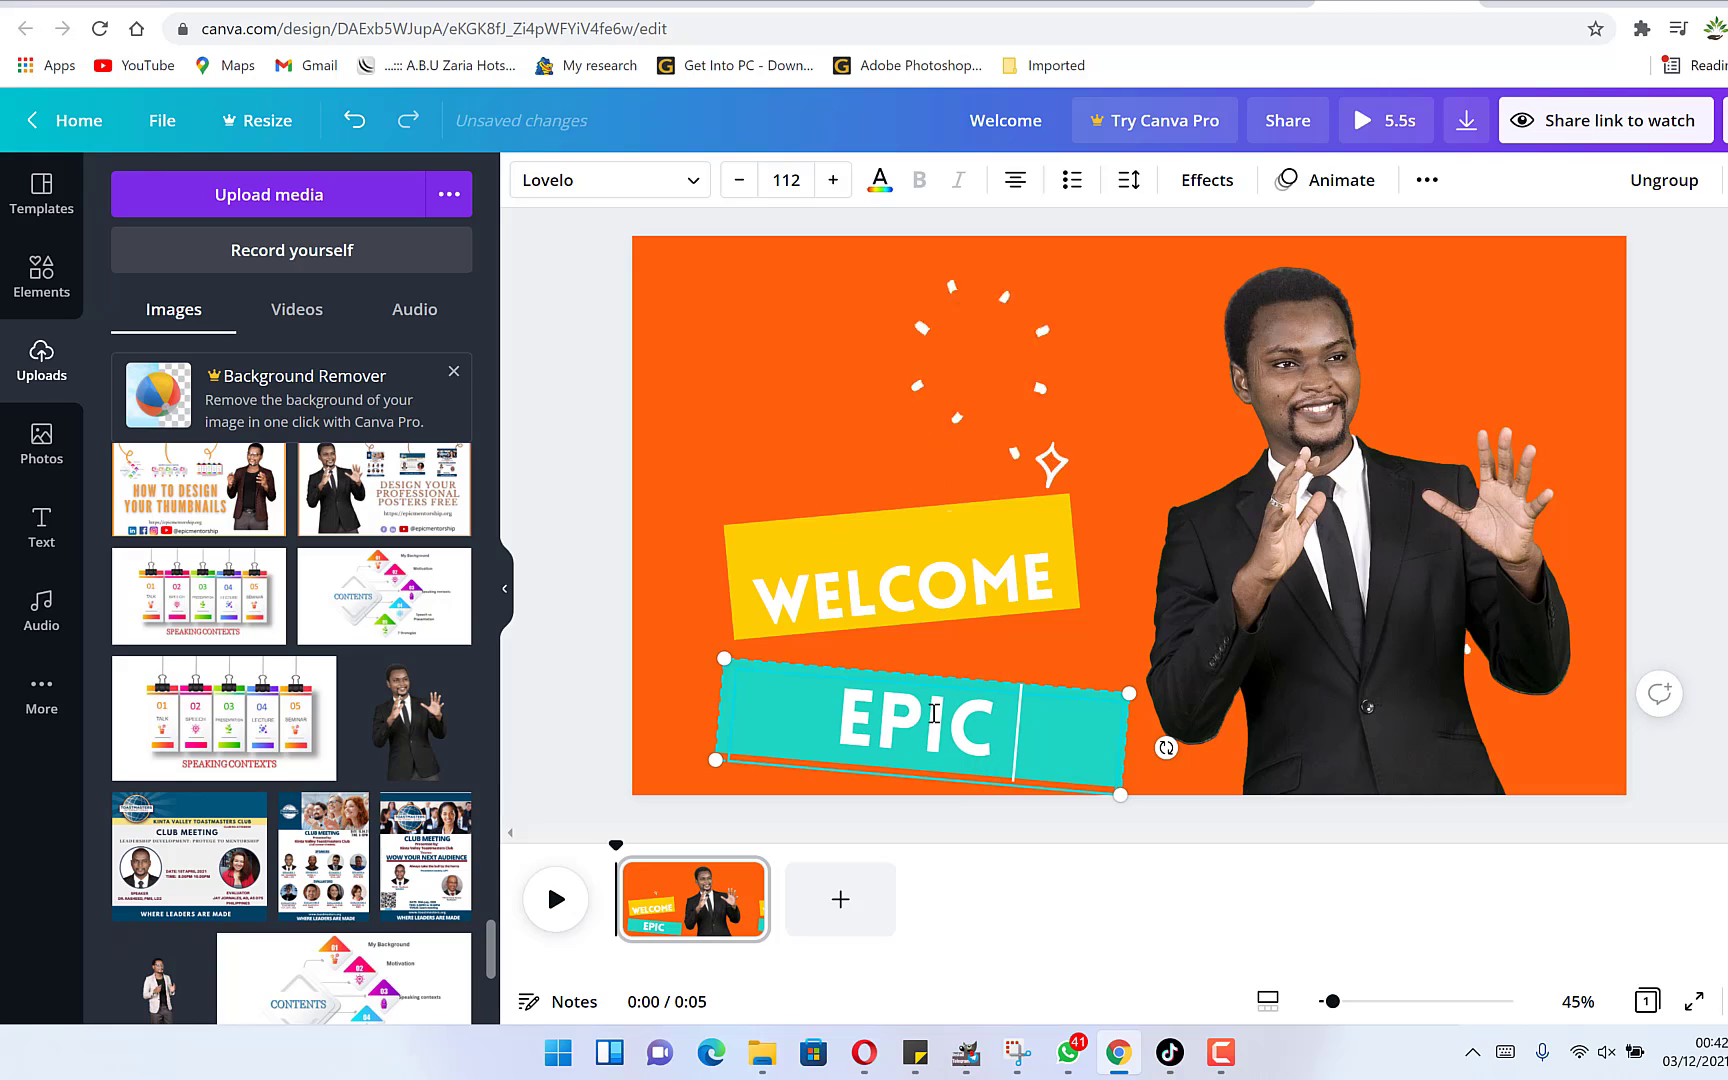
type("MENTORAHI")
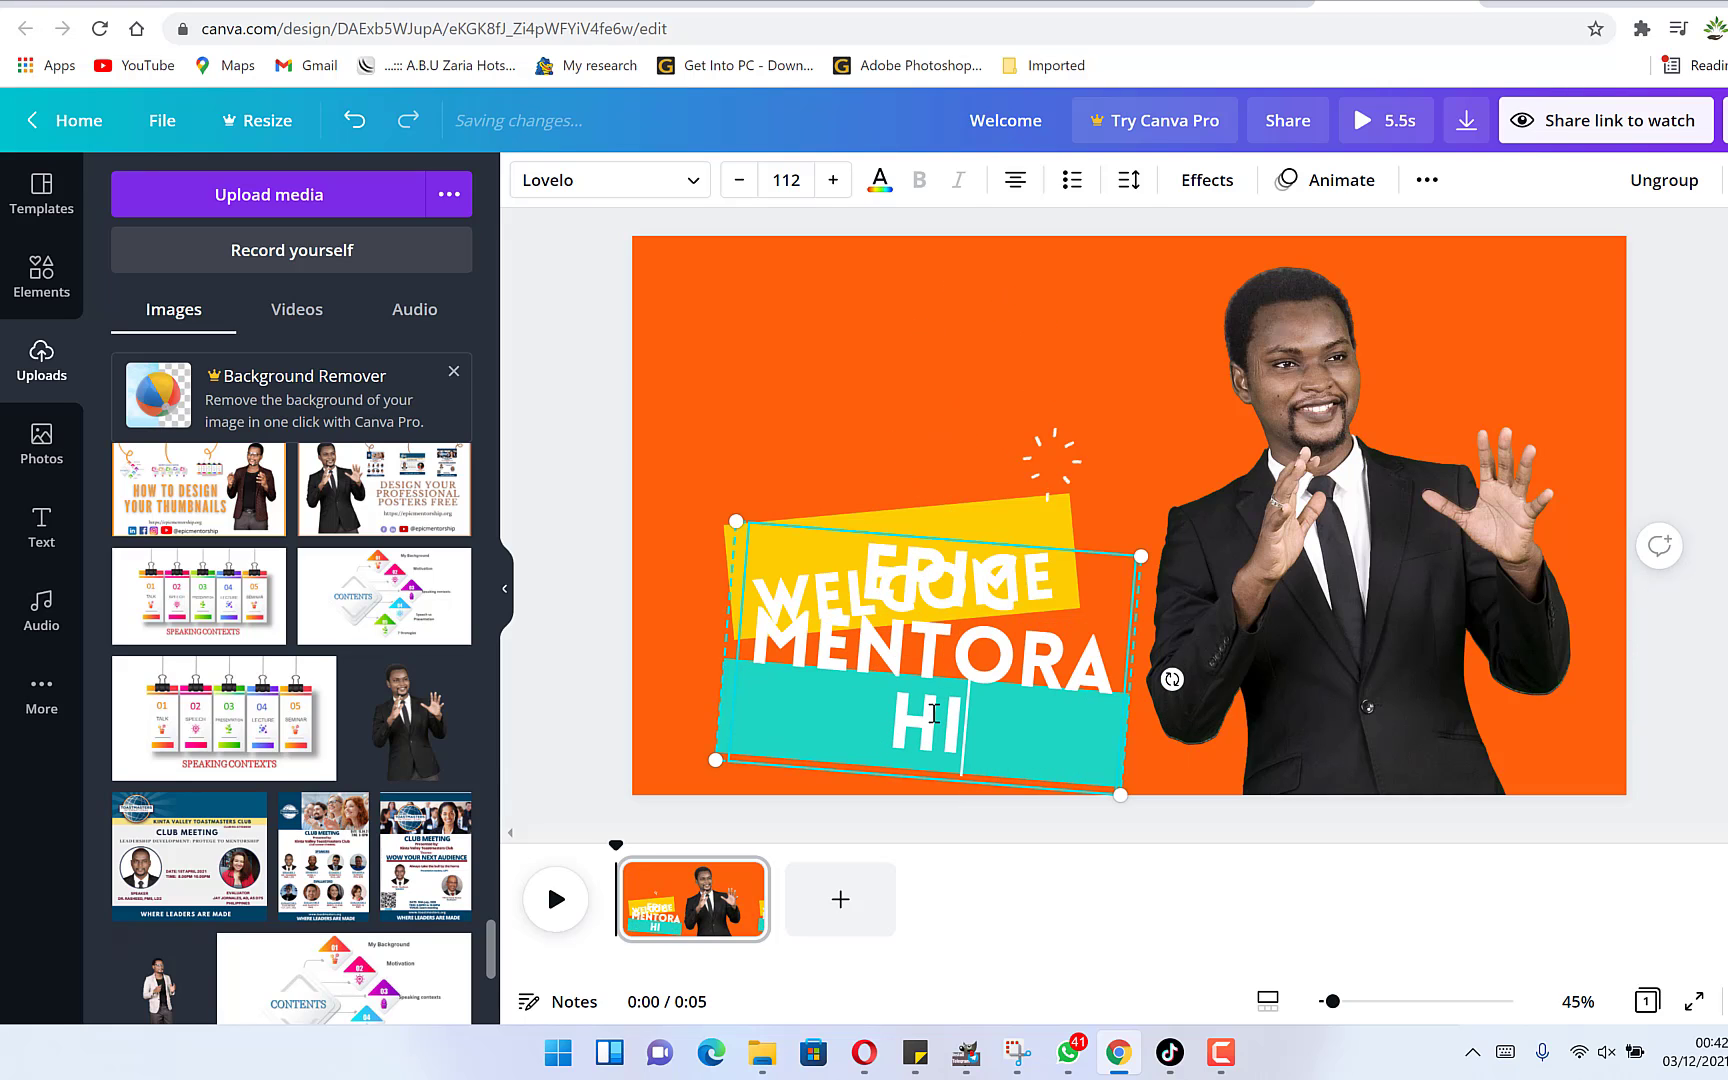
type("P")
Select all the EPIC MENTORSHIP text and lower its font size to 64 so it fits on one line.
key("ctrl+a")
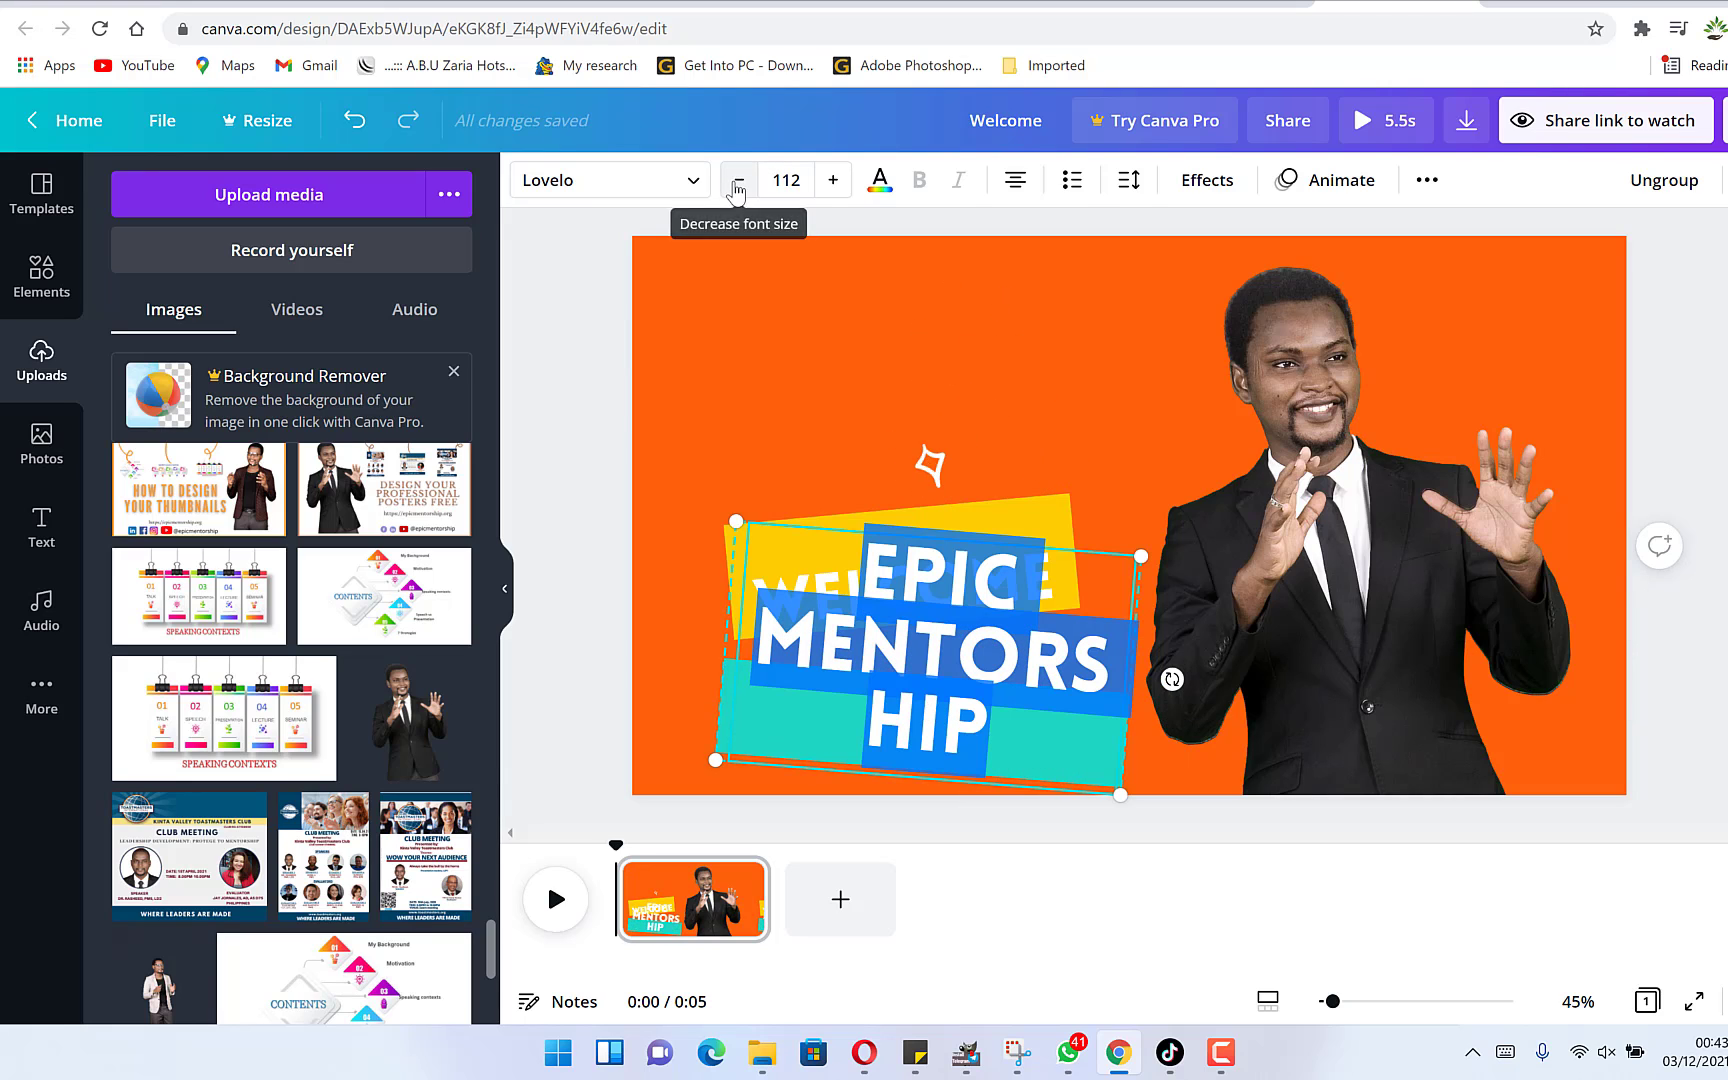
left_click(737, 184)
left_click(737, 186)
left_click(737, 186)
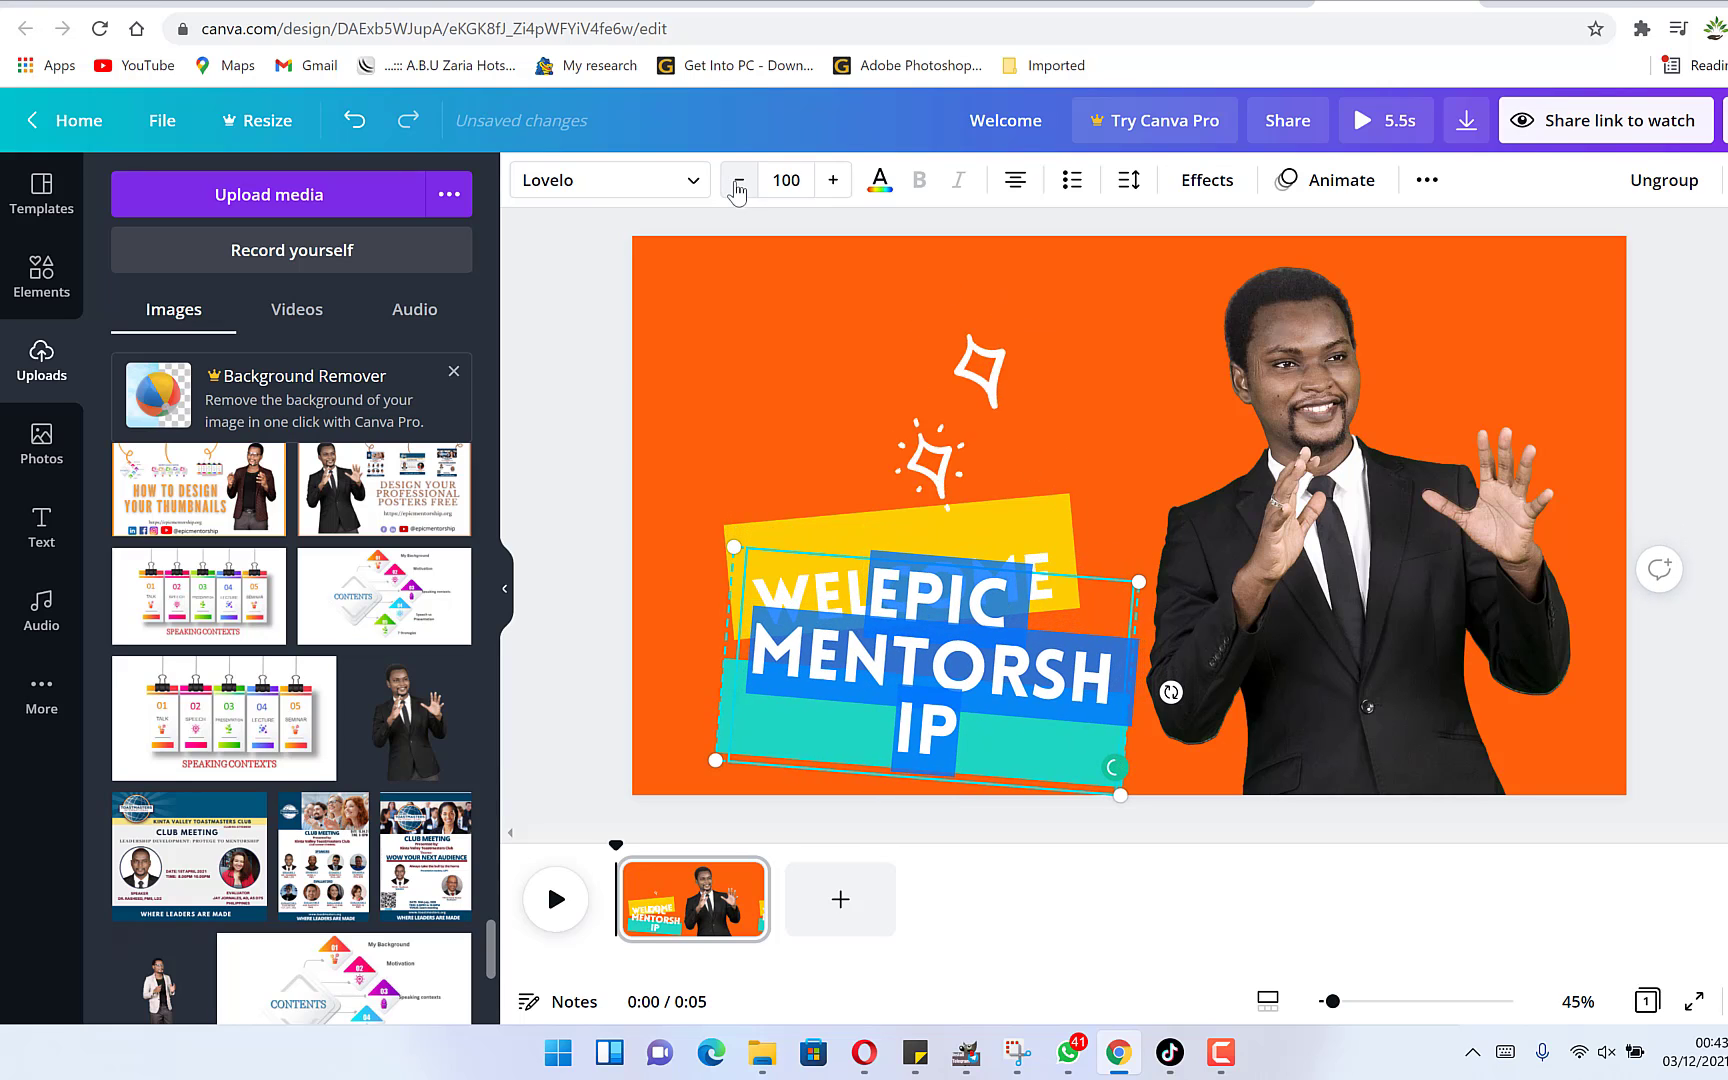
left_click(737, 186)
left_click(737, 186)
left_click(737, 186)
left_click(737, 186)
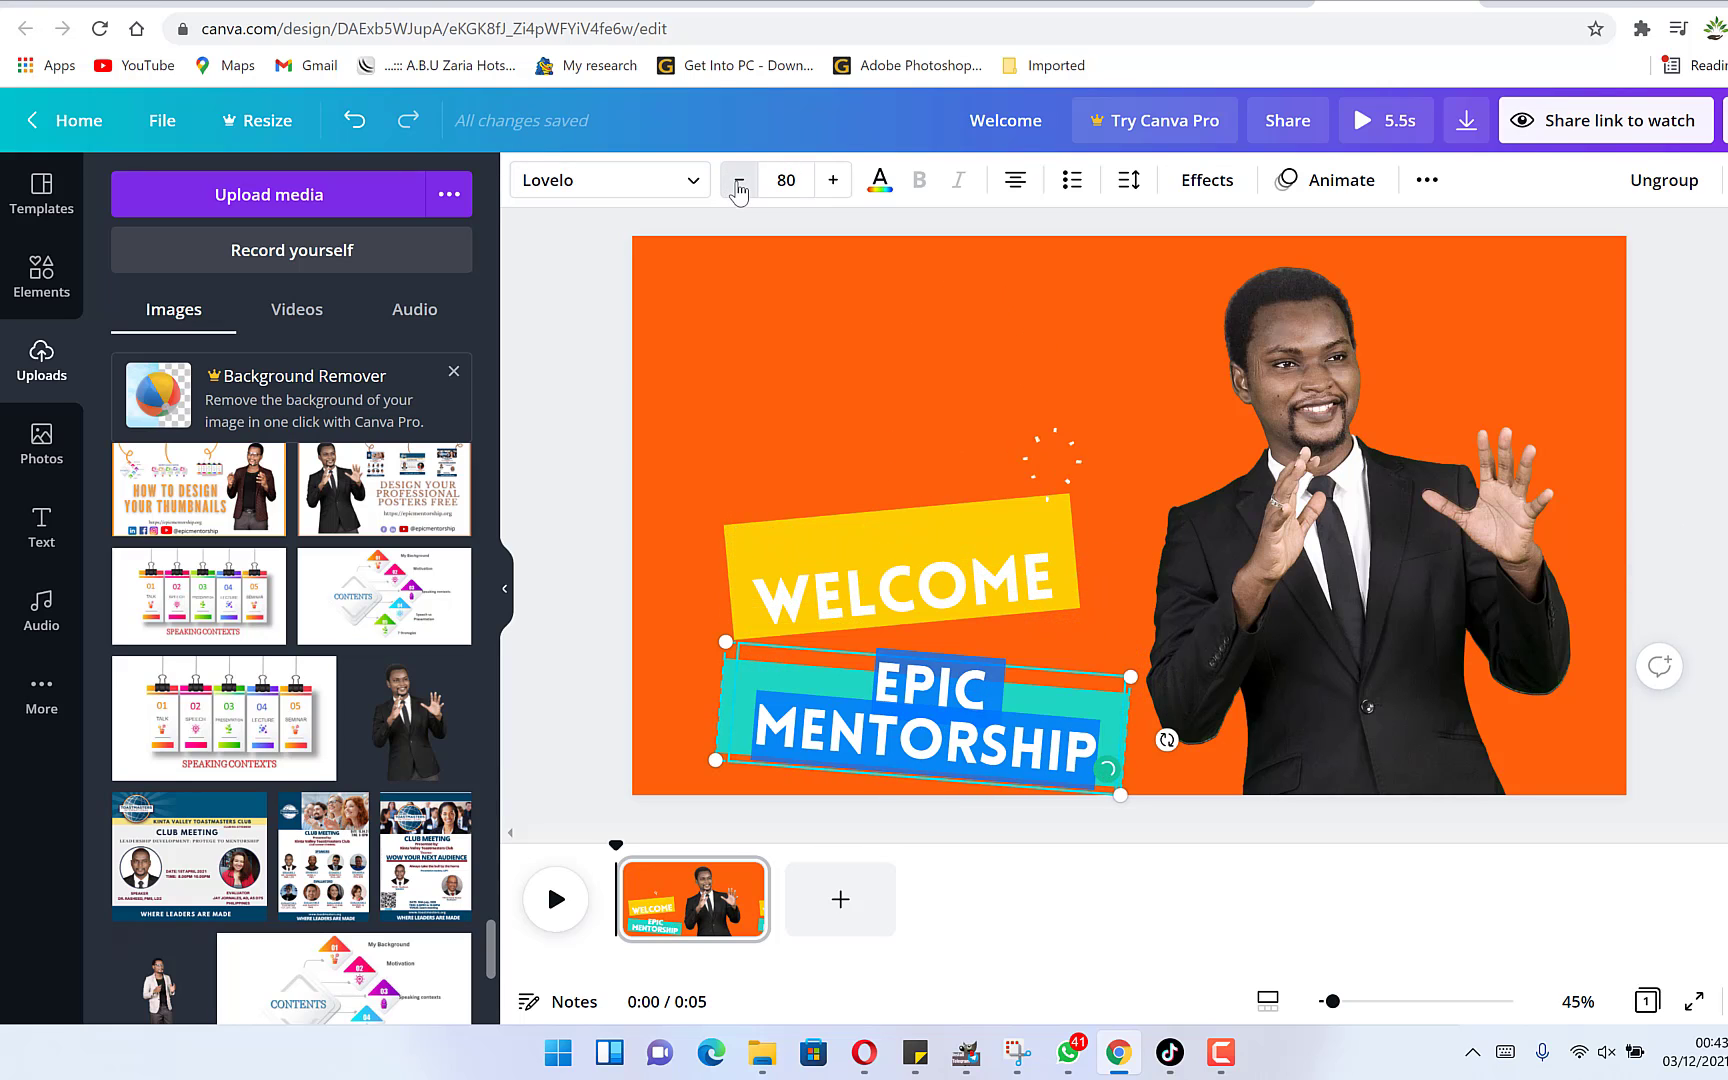
left_click(737, 186)
left_click(737, 186)
left_click(737, 186)
left_click(737, 186)
left_click(737, 186)
left_click(737, 186)
left_click(737, 186)
left_click(737, 186)
left_click(737, 186)
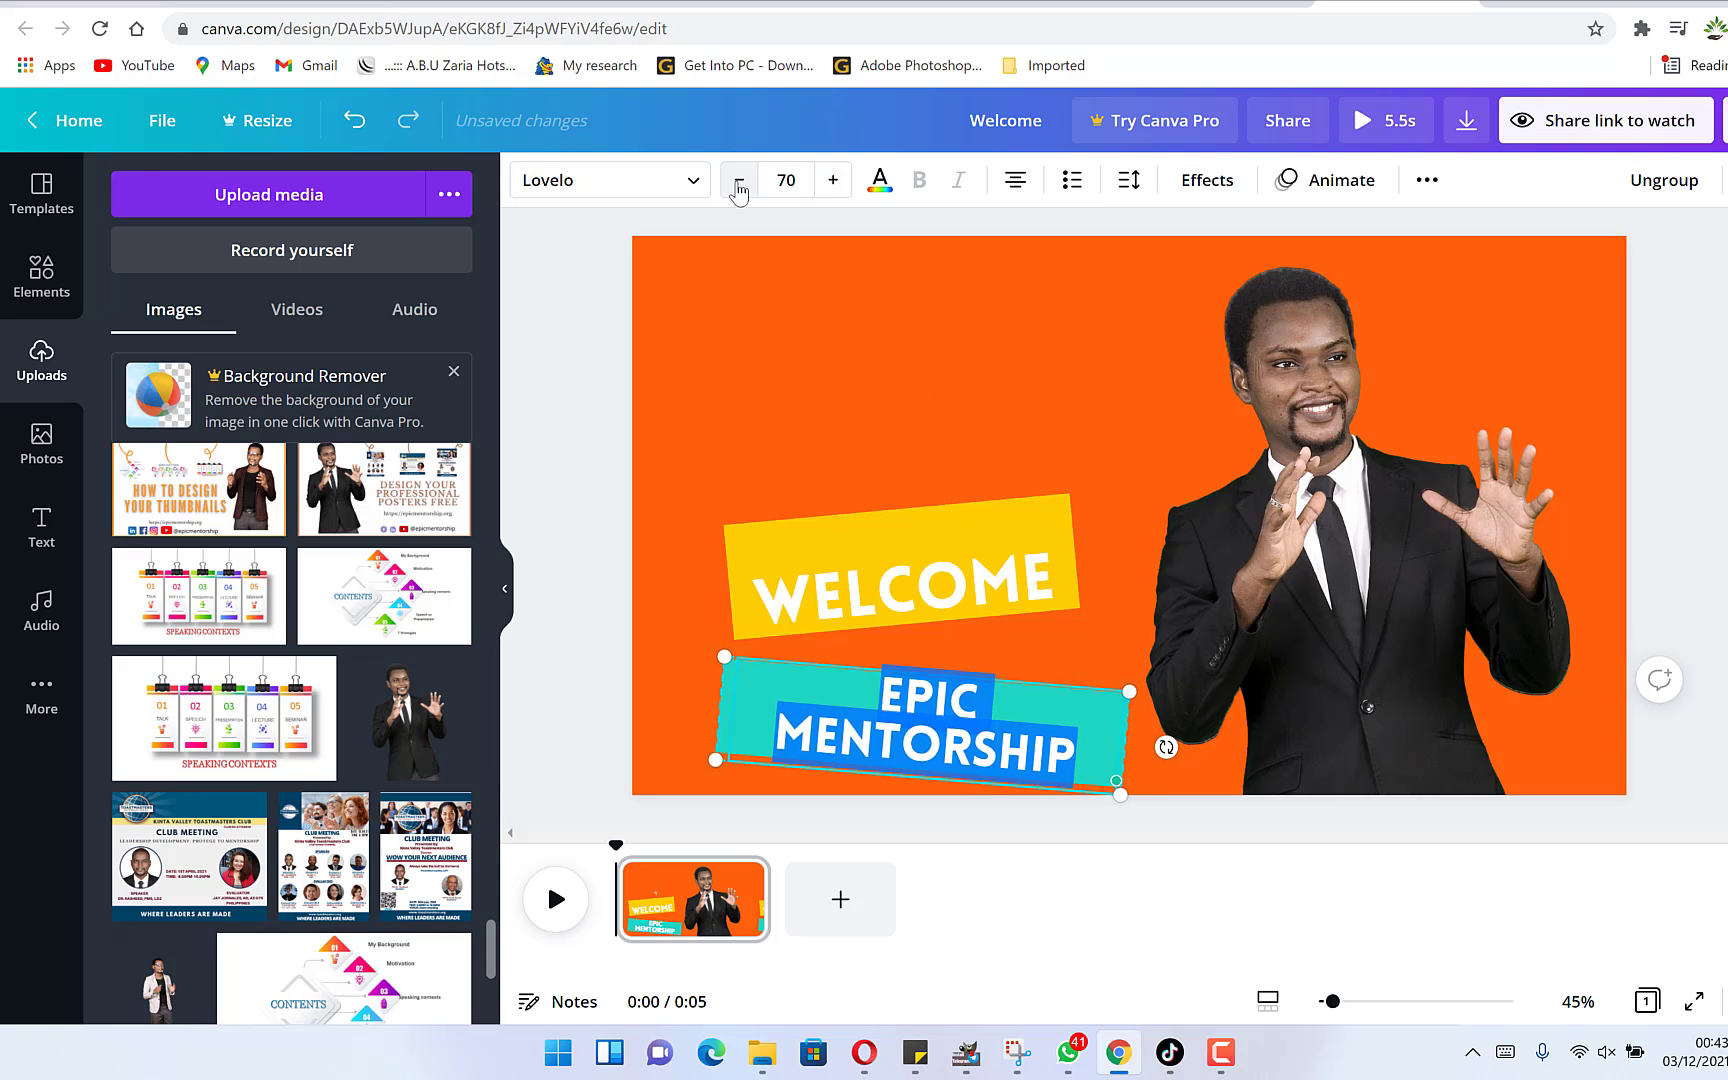
left_click(737, 186)
left_click(737, 186)
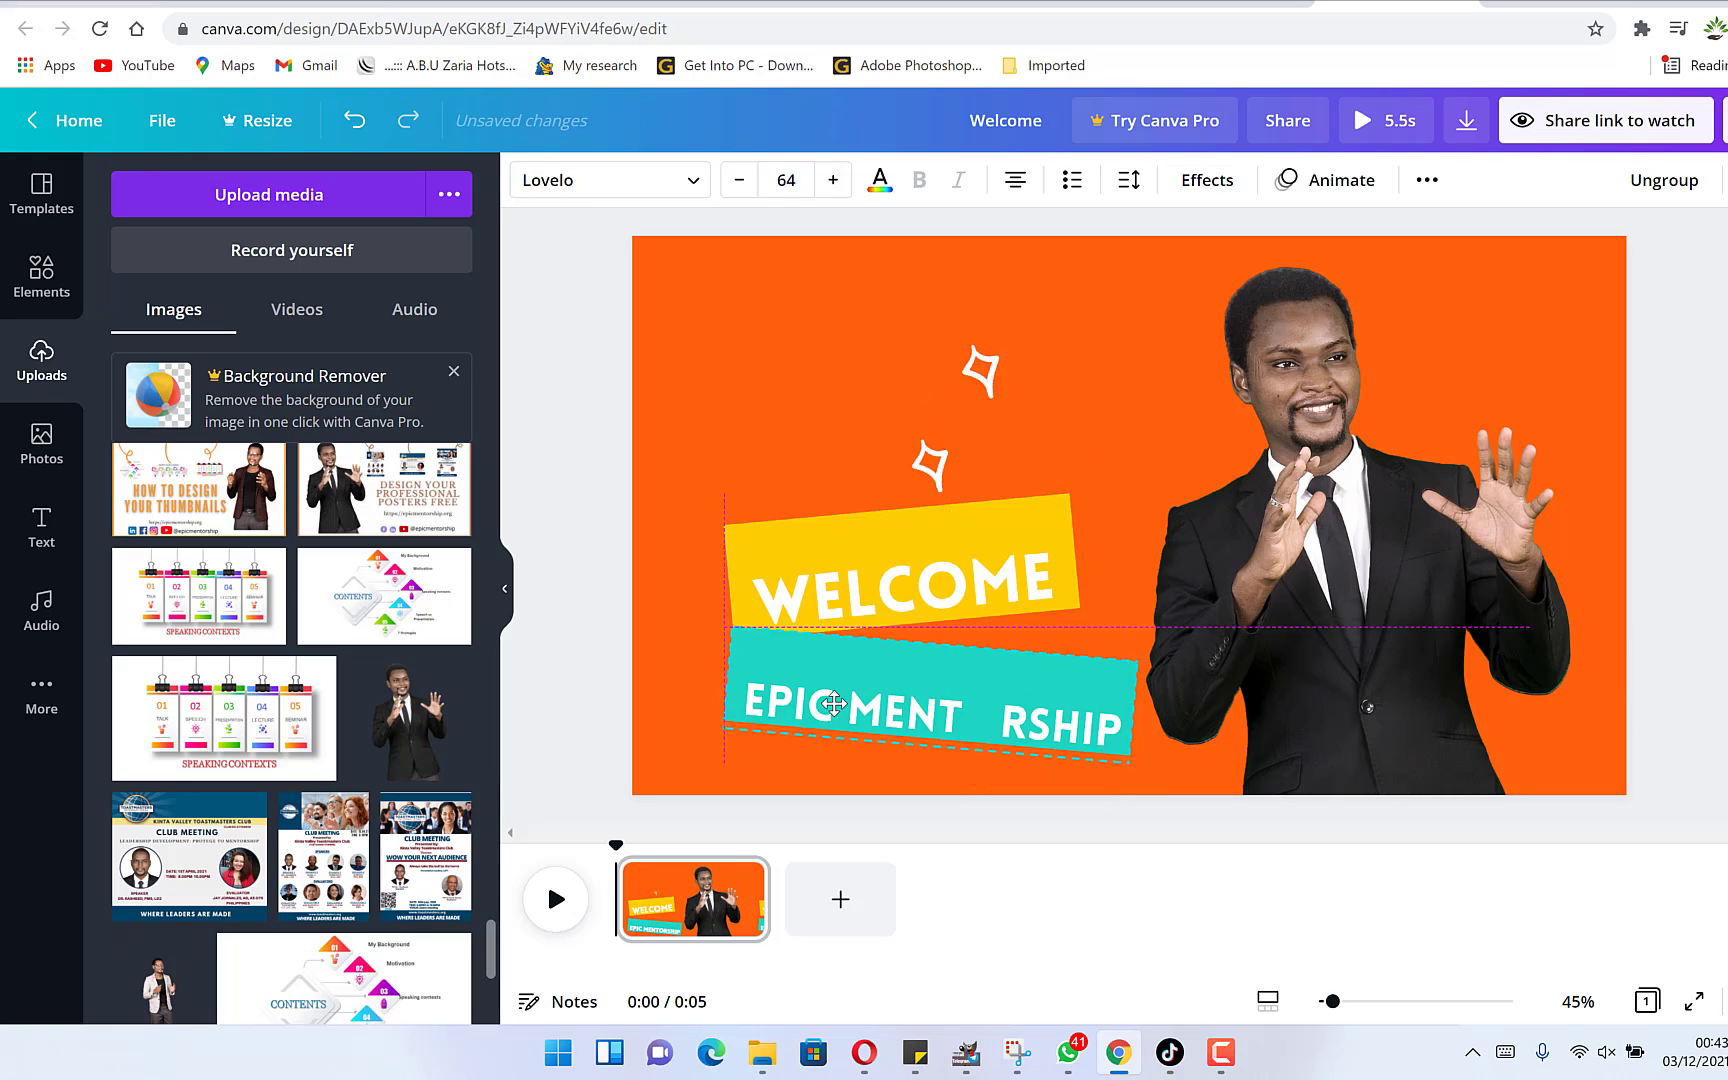
Ungroup the WELCOME banner and nudge its text slightly upward within the yellow box.
left_click(882, 590)
right_click(884, 588)
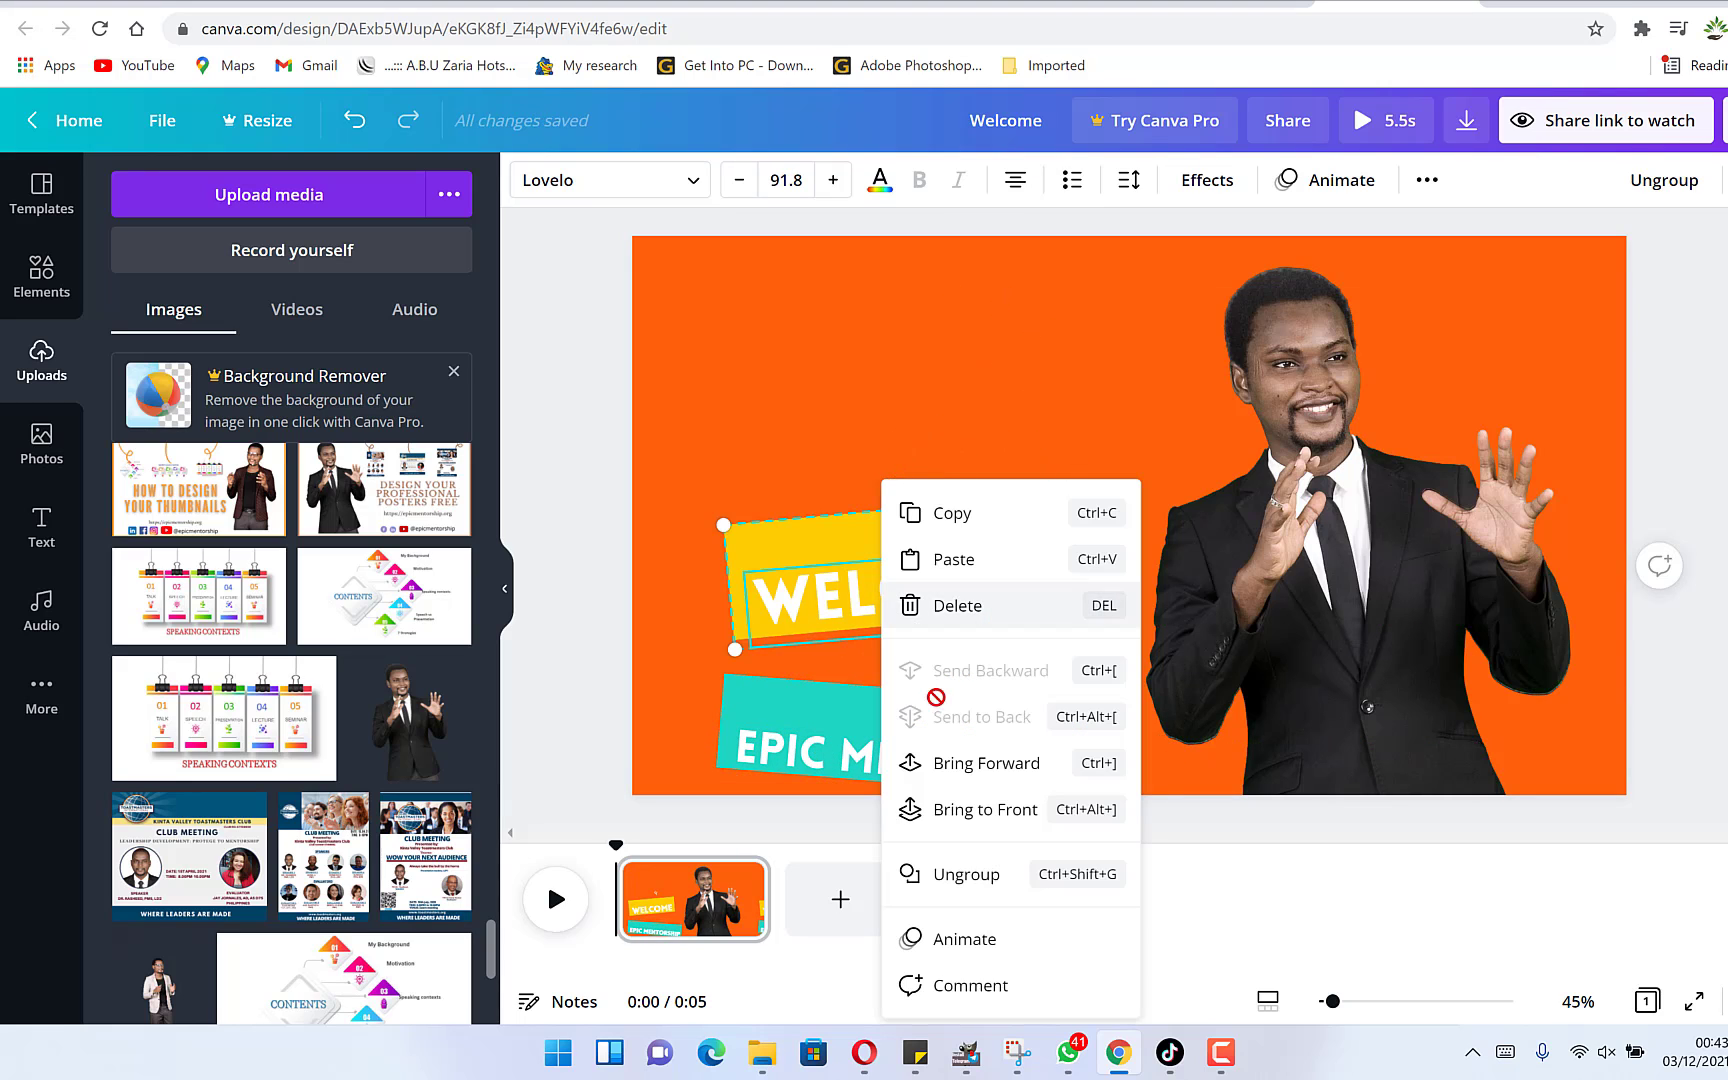
left_click(966, 876)
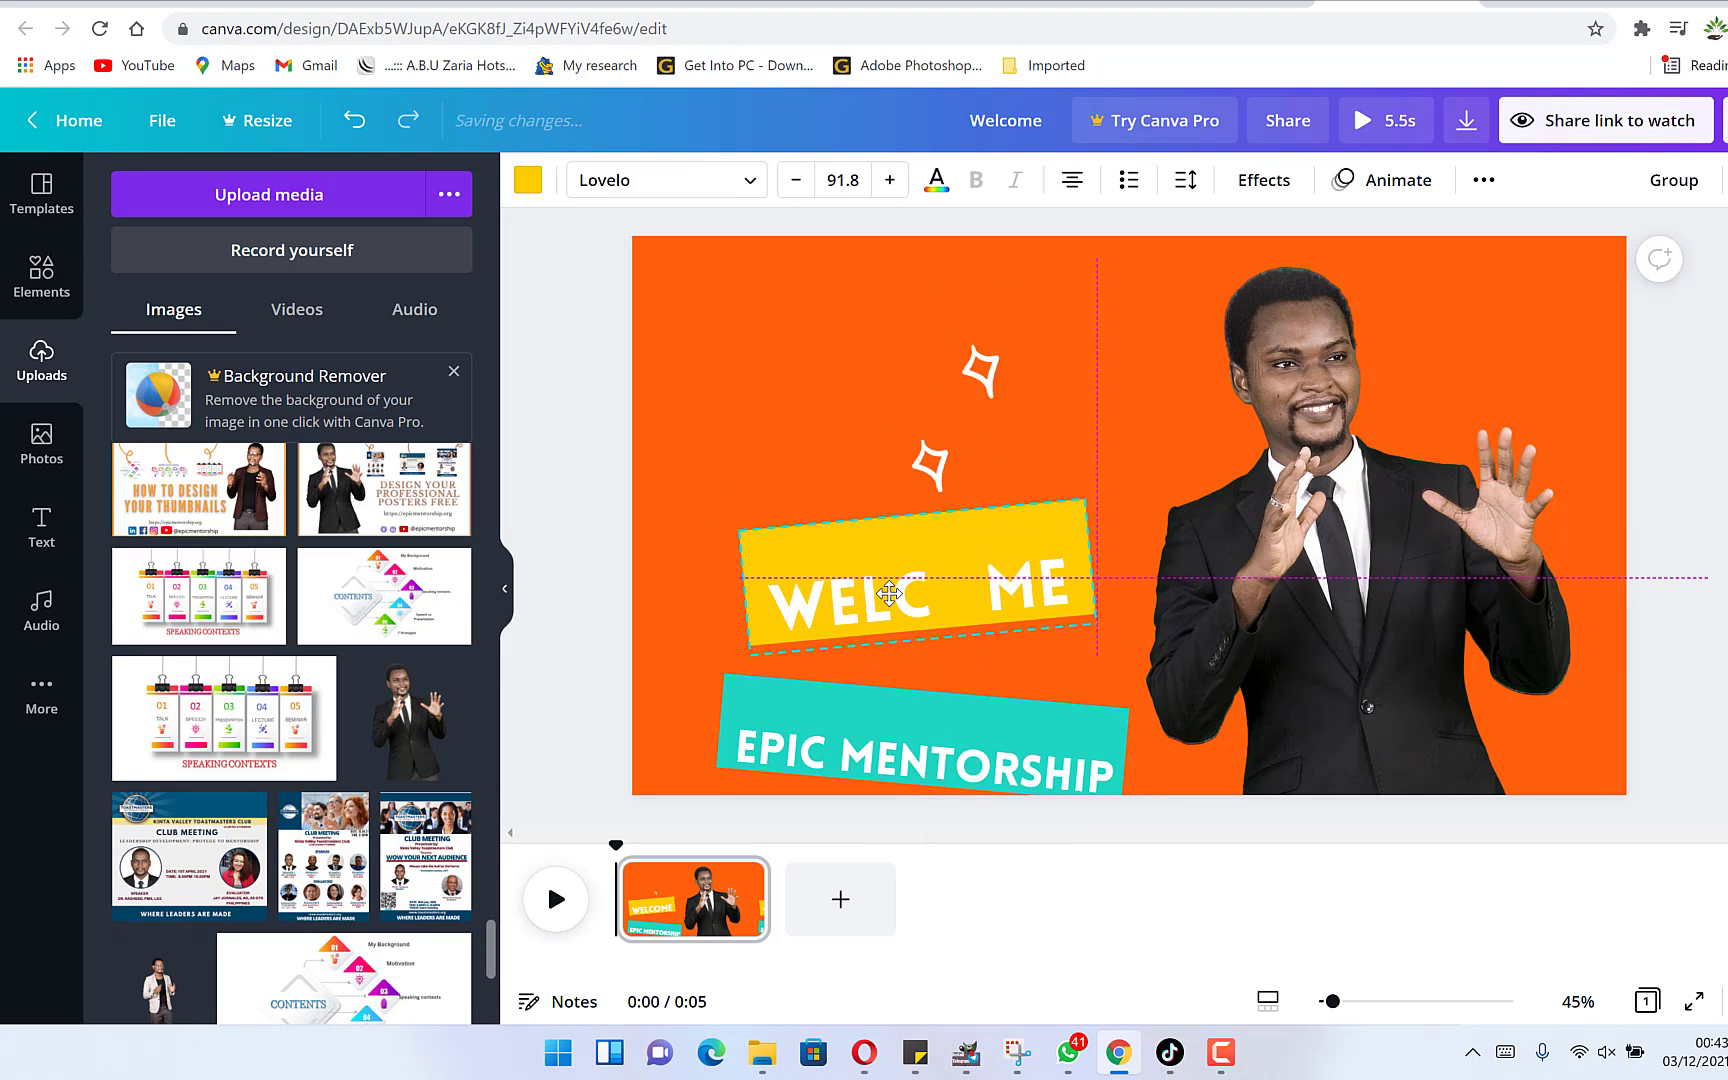
left_click(690, 455)
left_click(866, 622)
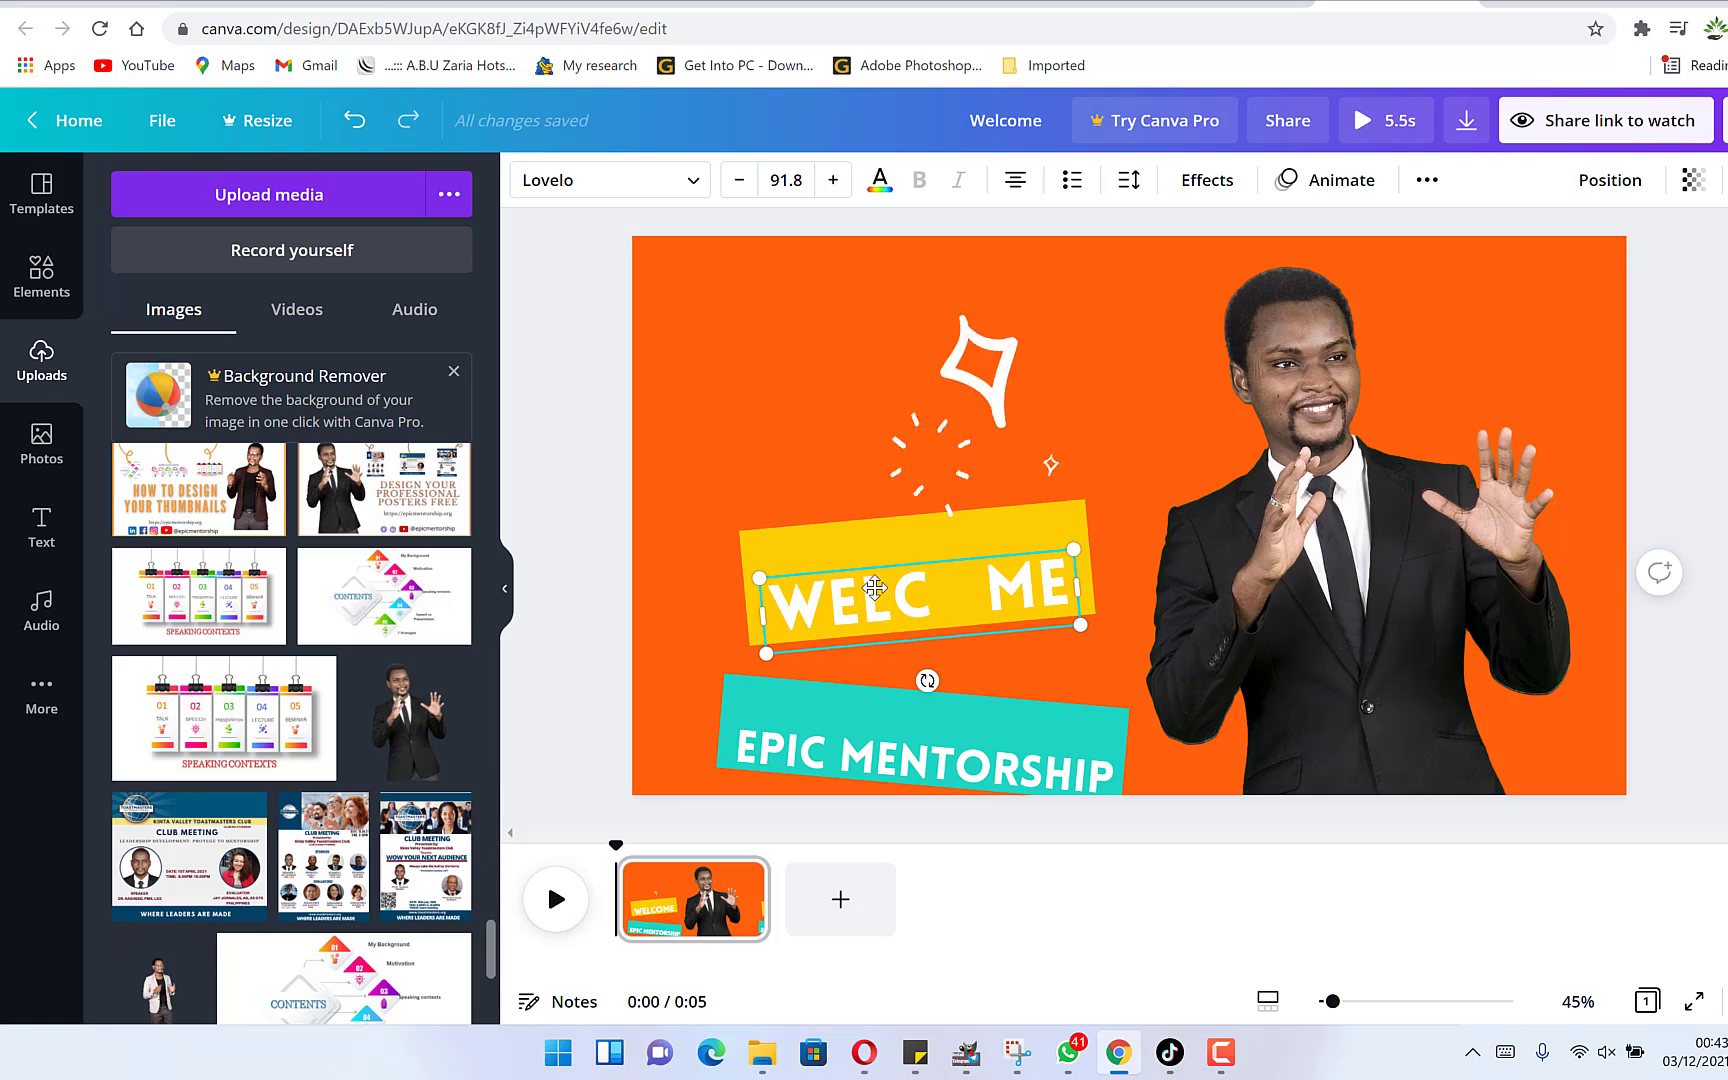
left_click_drag(881, 600, 880, 578)
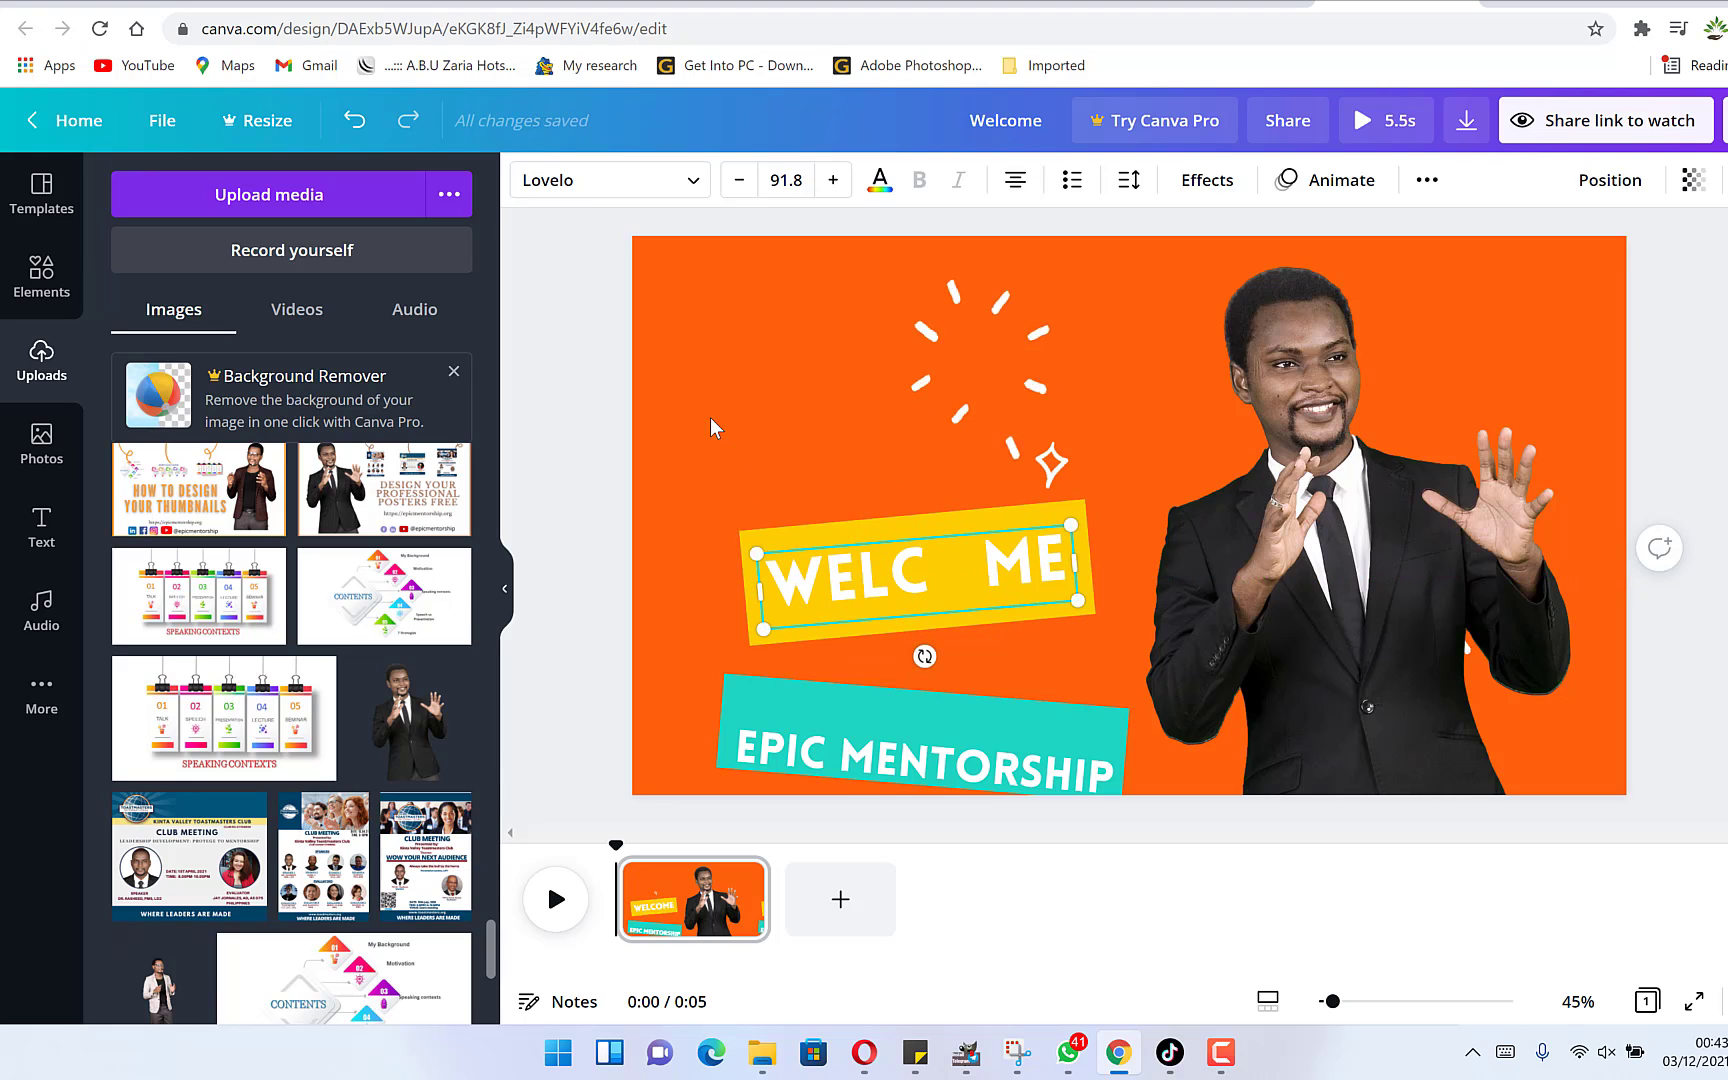
left_click(712, 424)
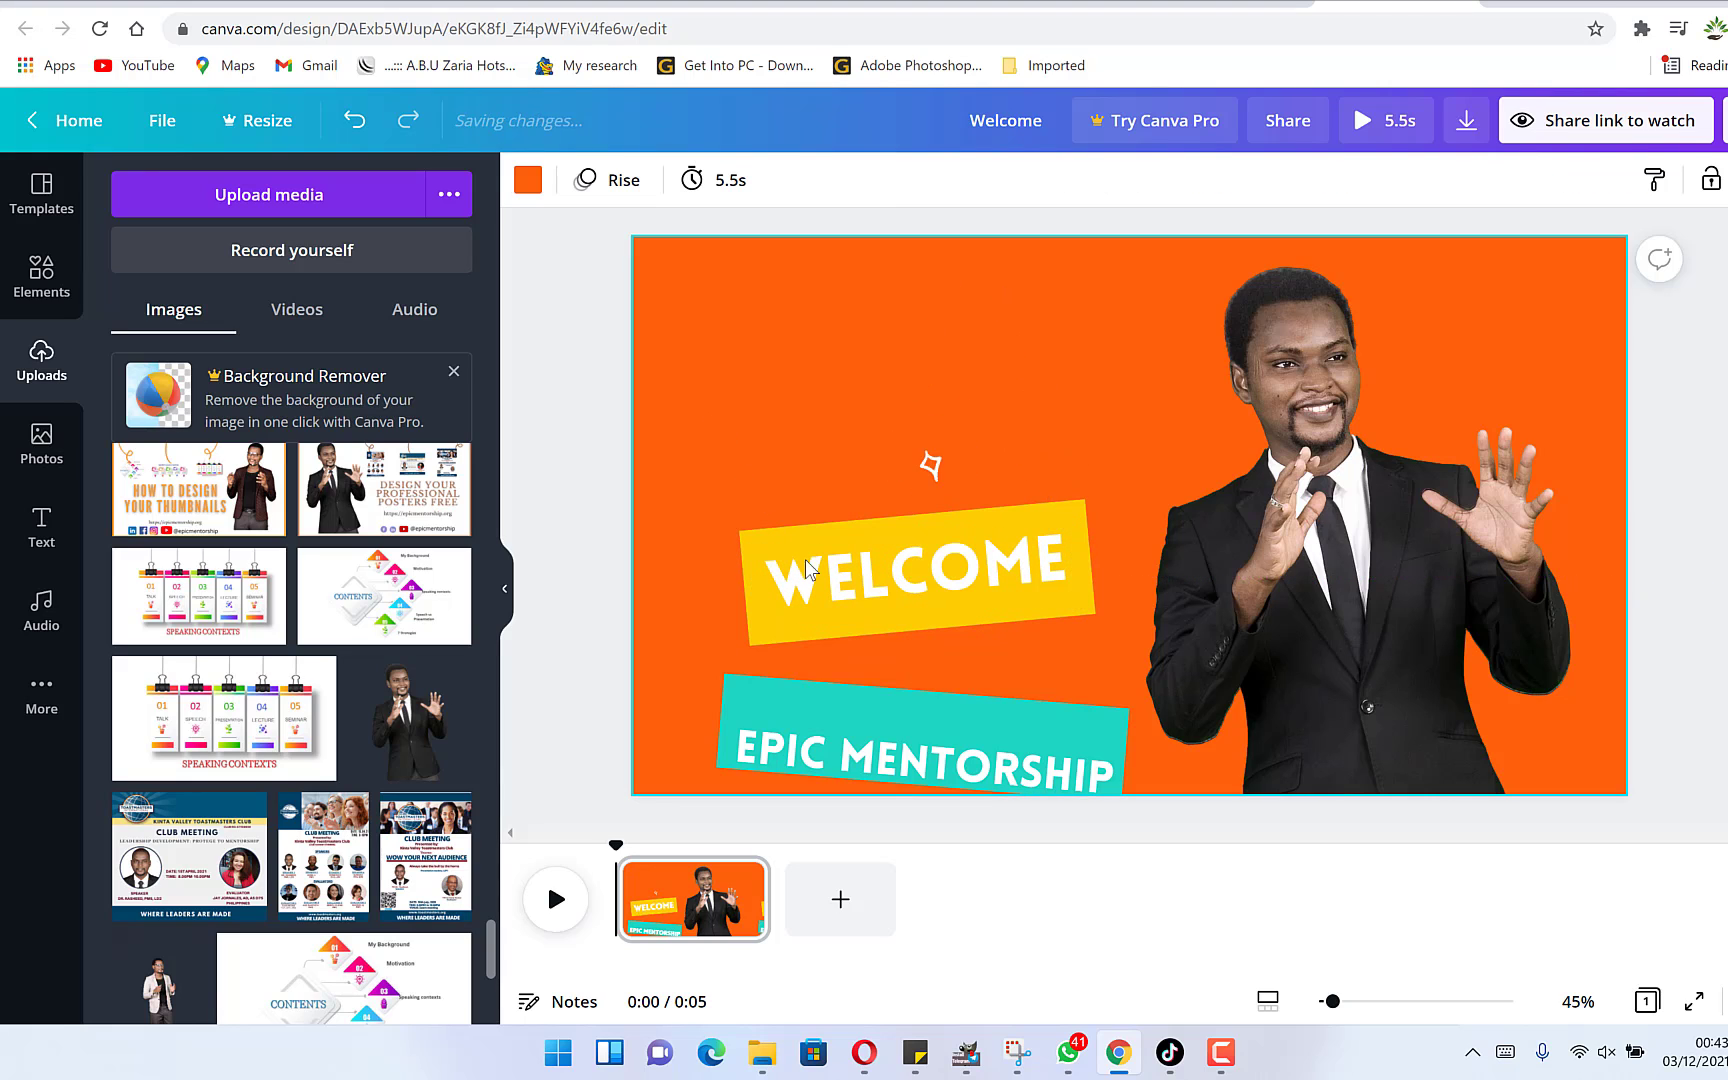
Regroup the WELCOME text with its yellow banner shape.
left_click(840, 600)
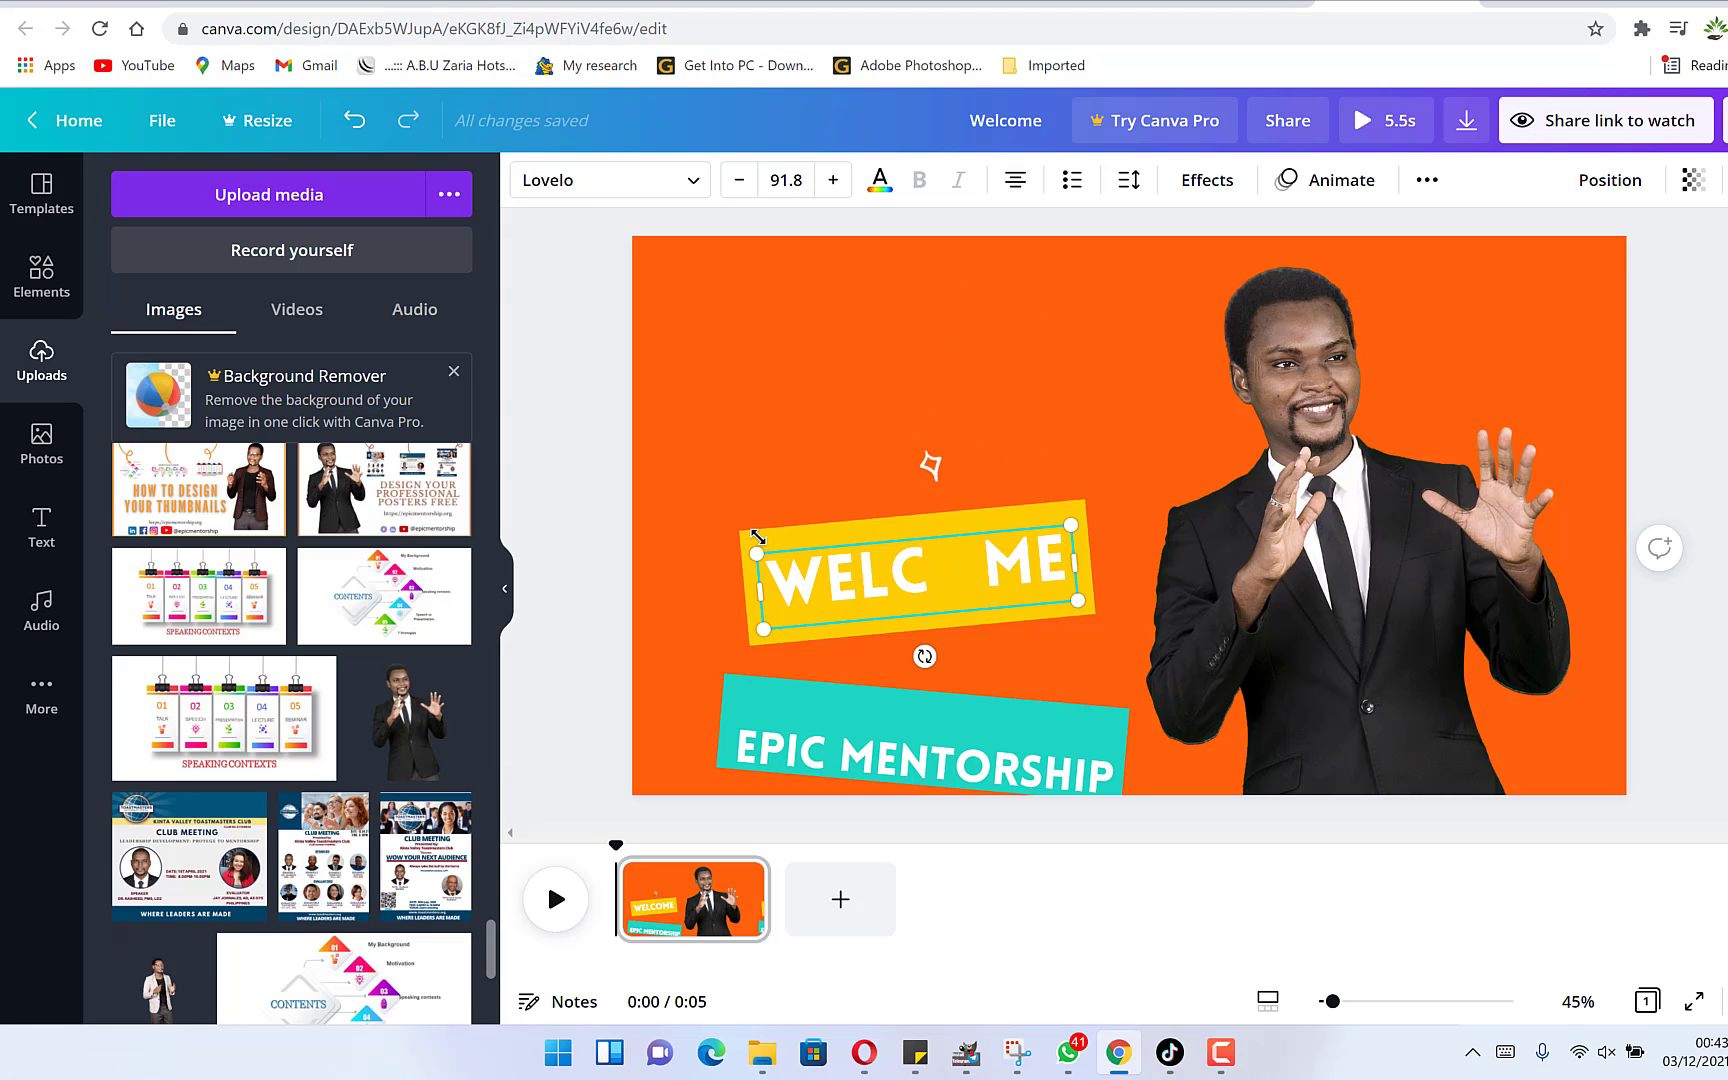
left_click(767, 541)
key("Delete")
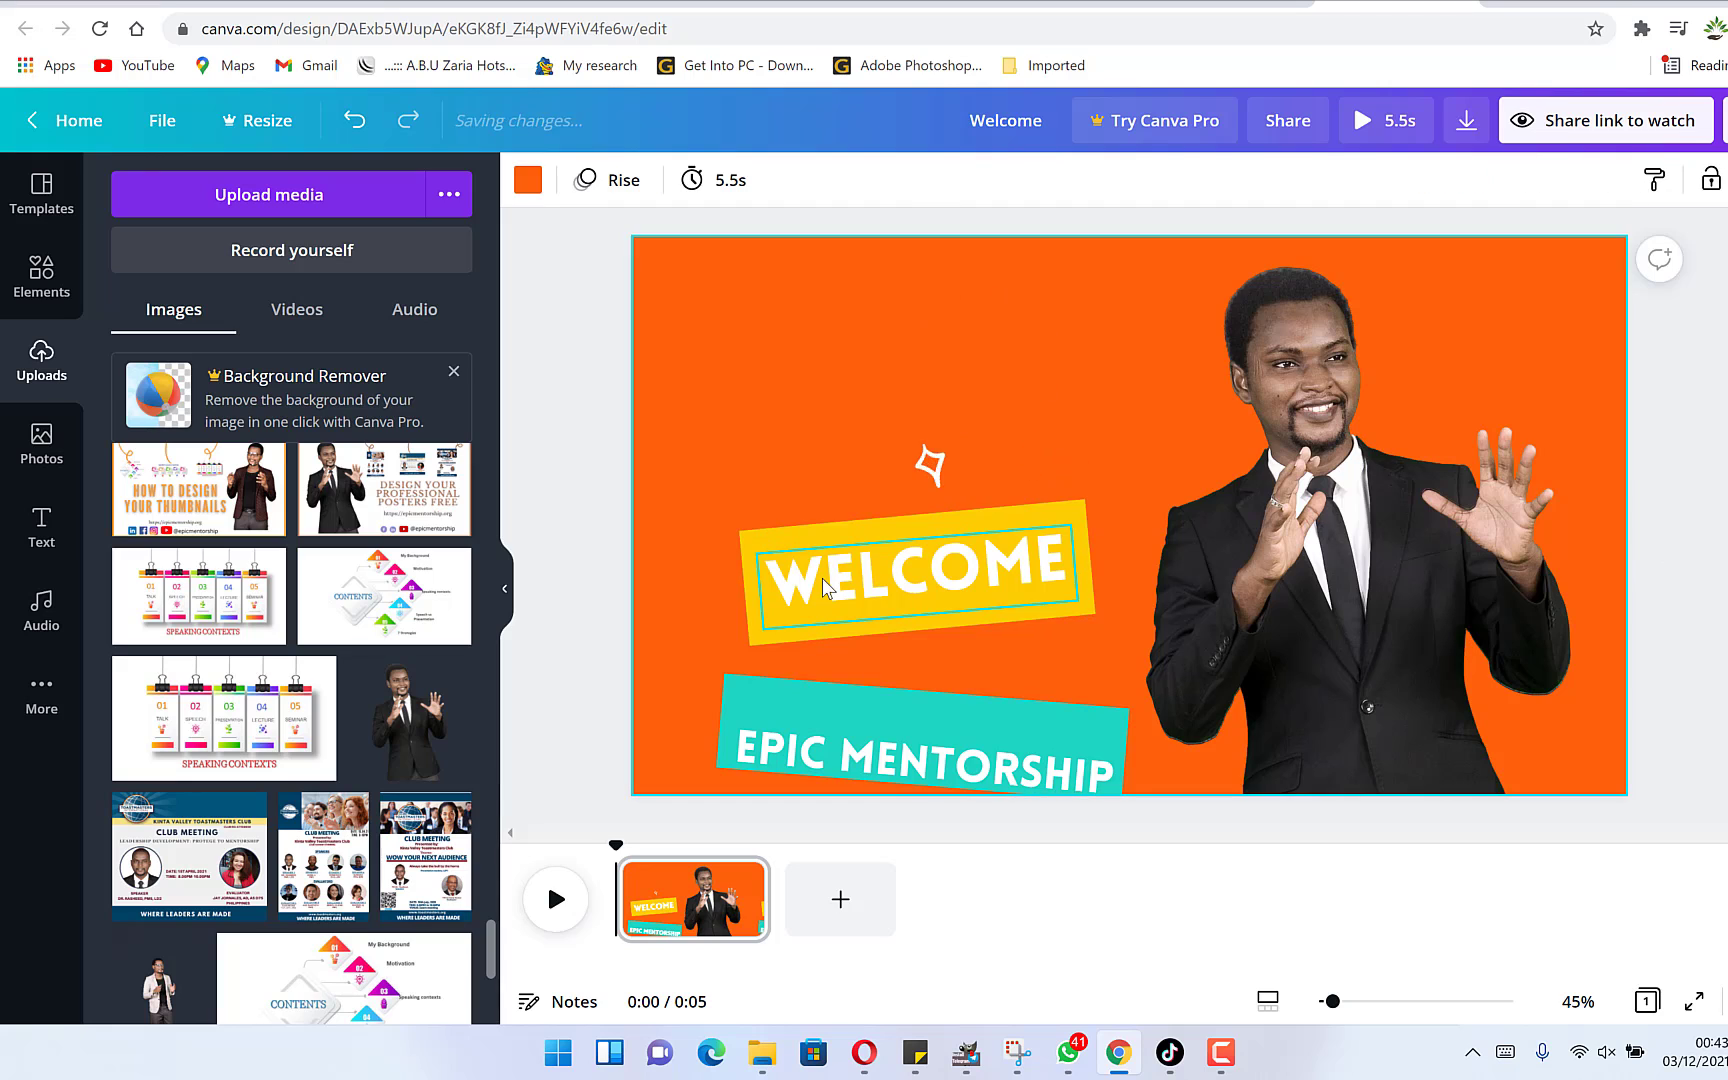
left_click(822, 598)
right_click(822, 598)
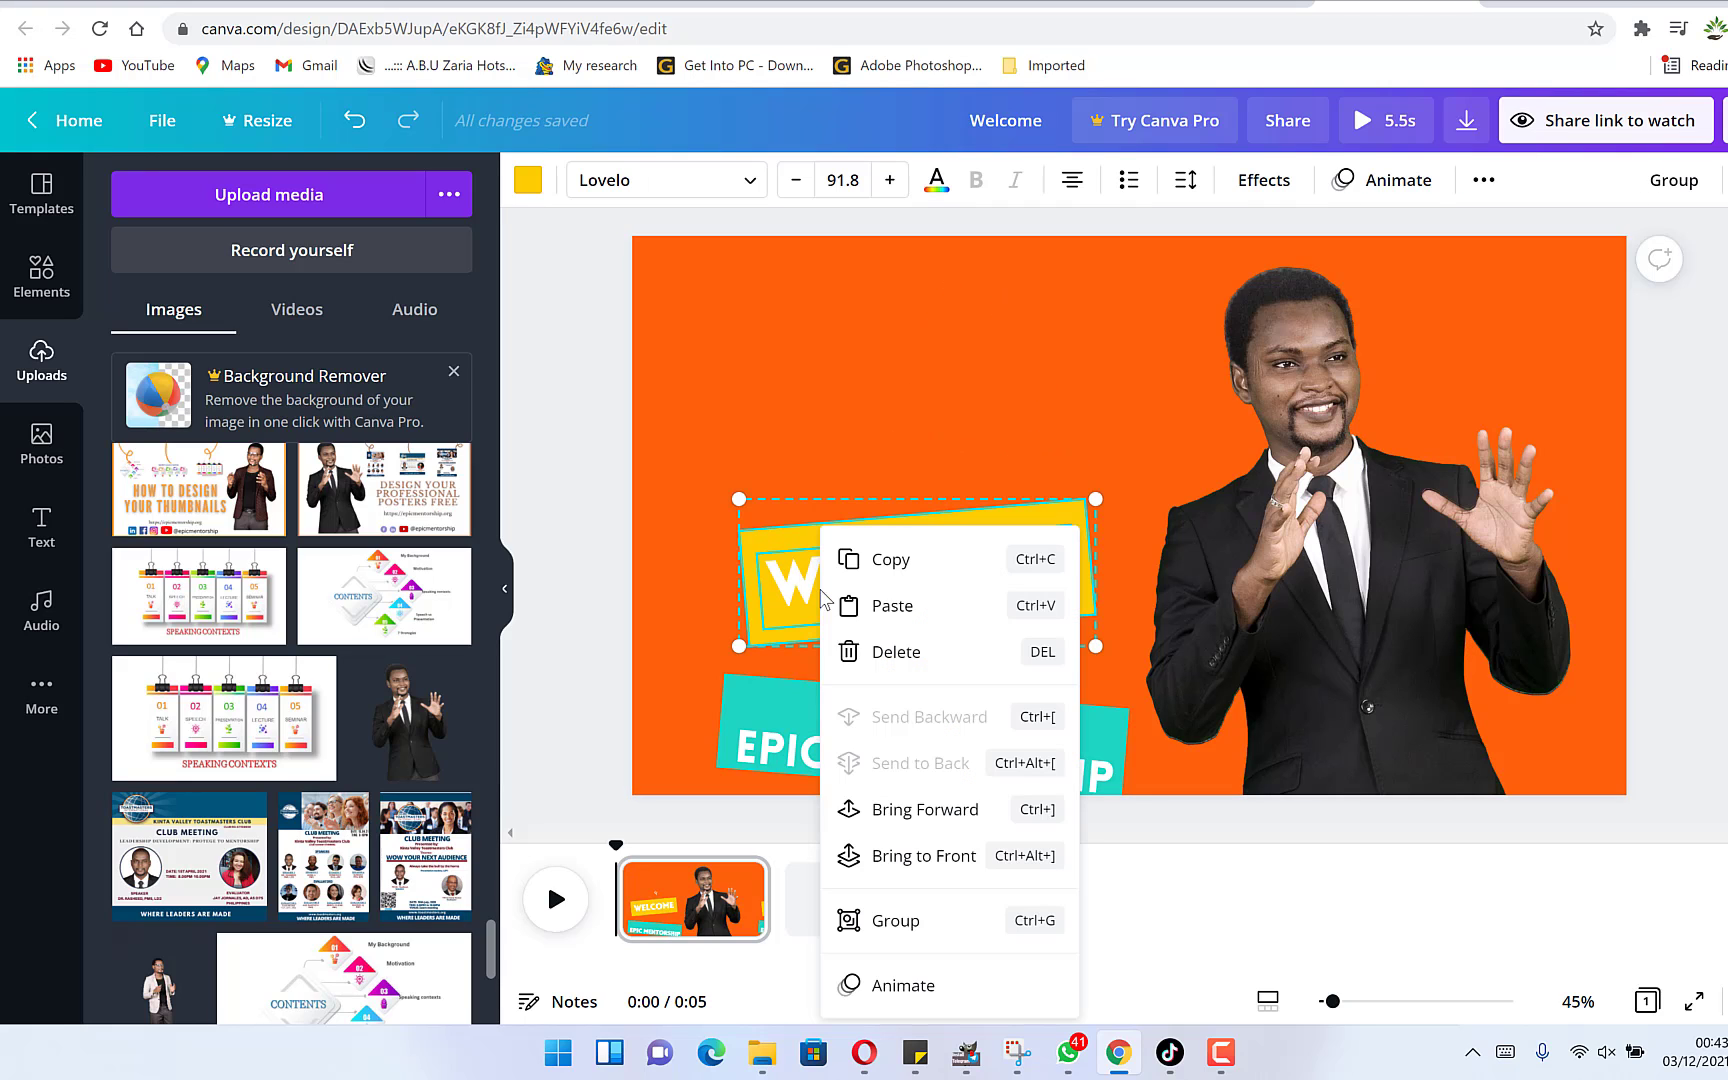
left_click(915, 920)
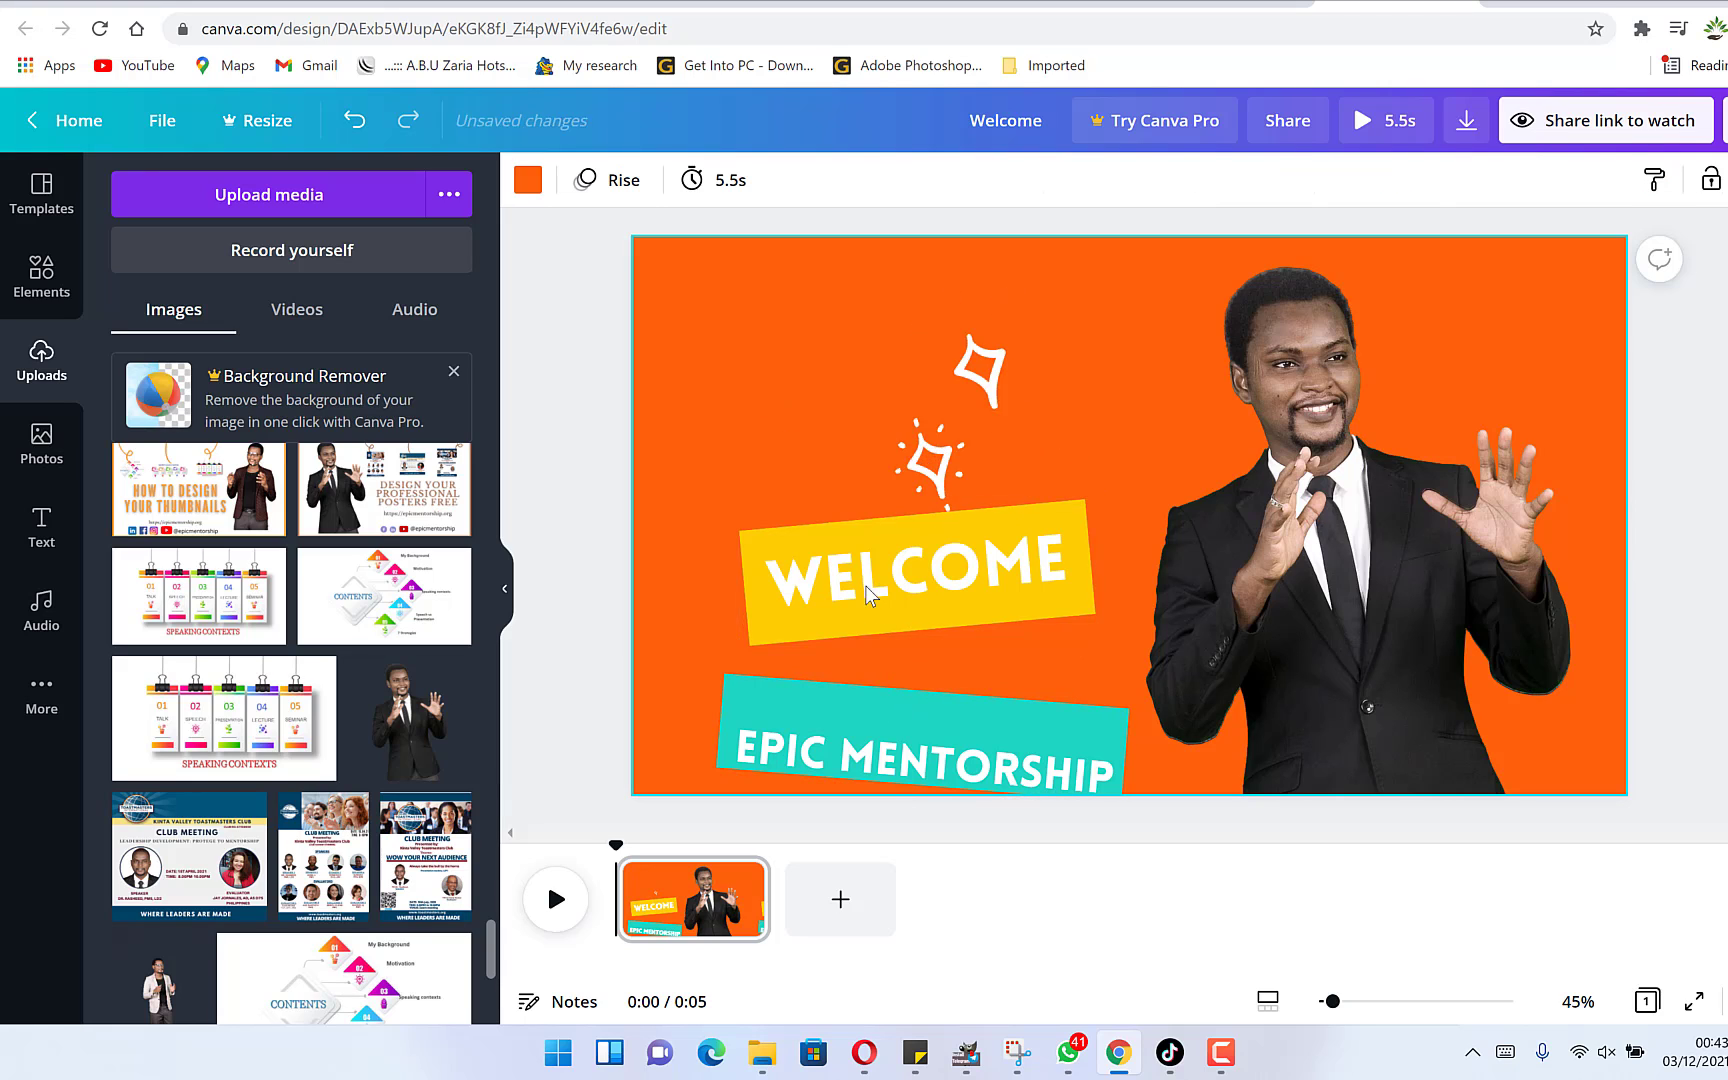
Ungroup the EPIC MENTORSHIP banner and move its text up inside the teal box.
left_click(955, 770)
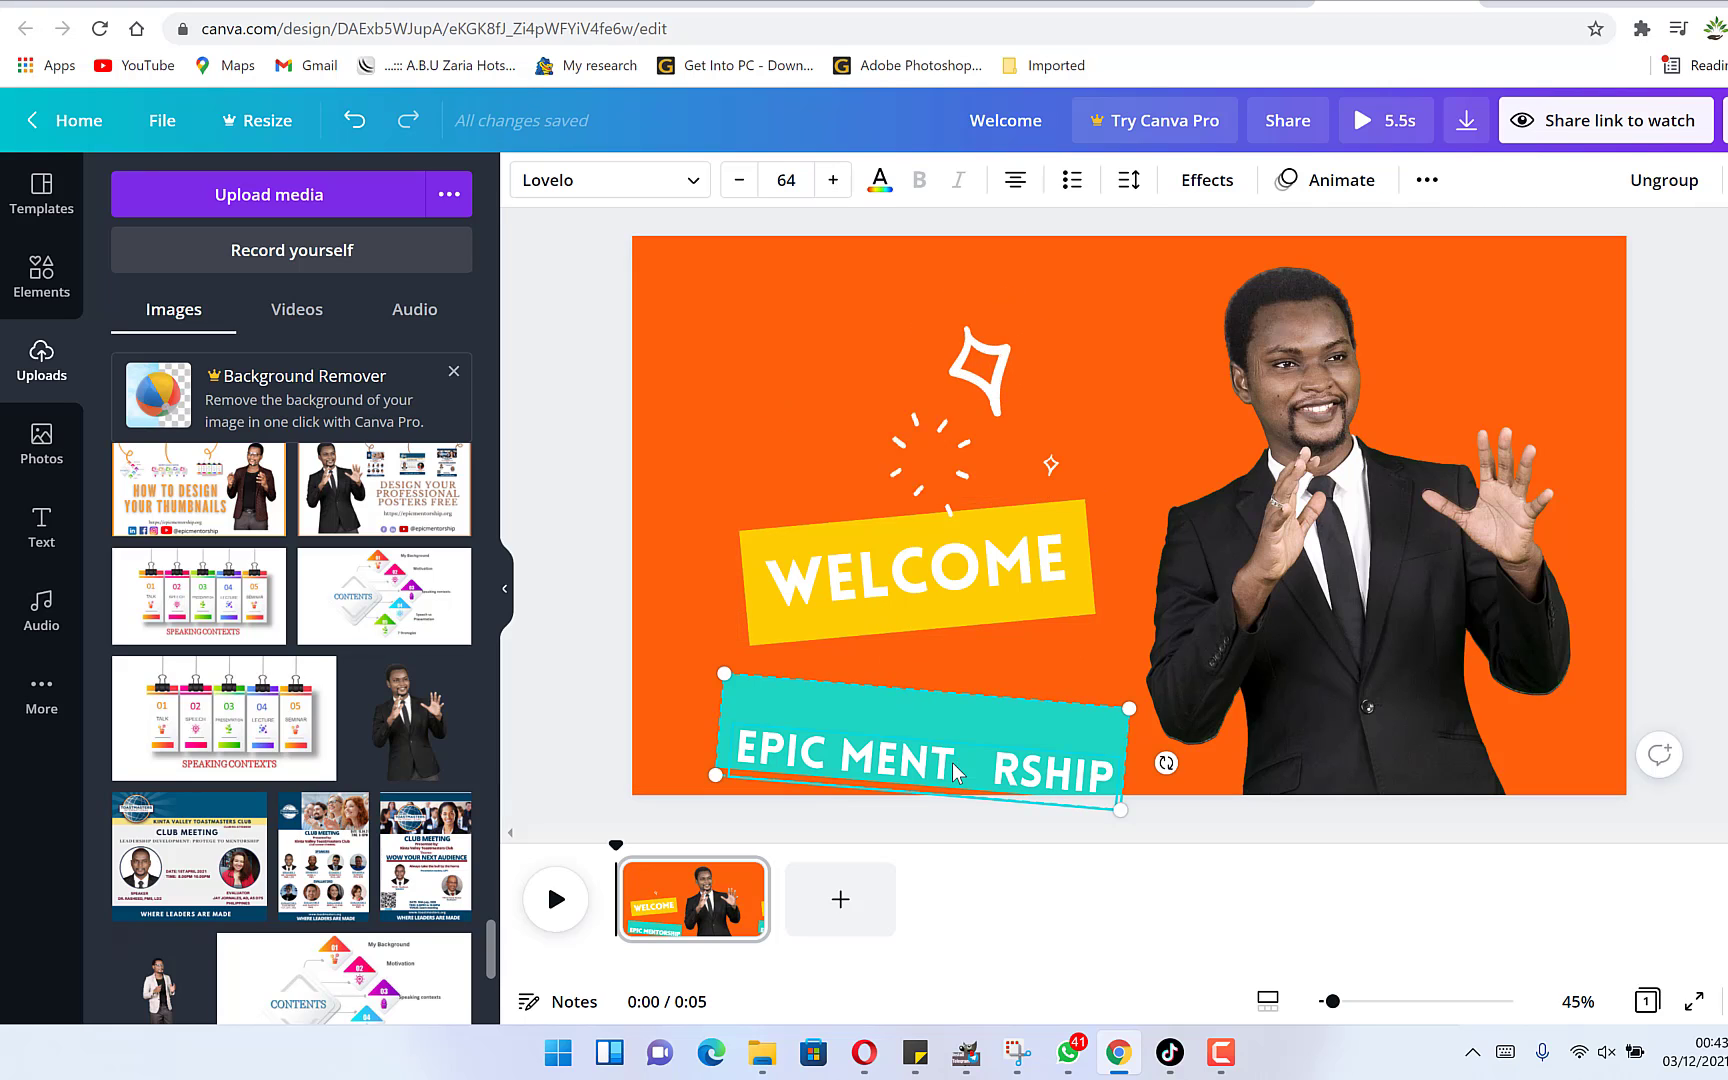
right_click(947, 768)
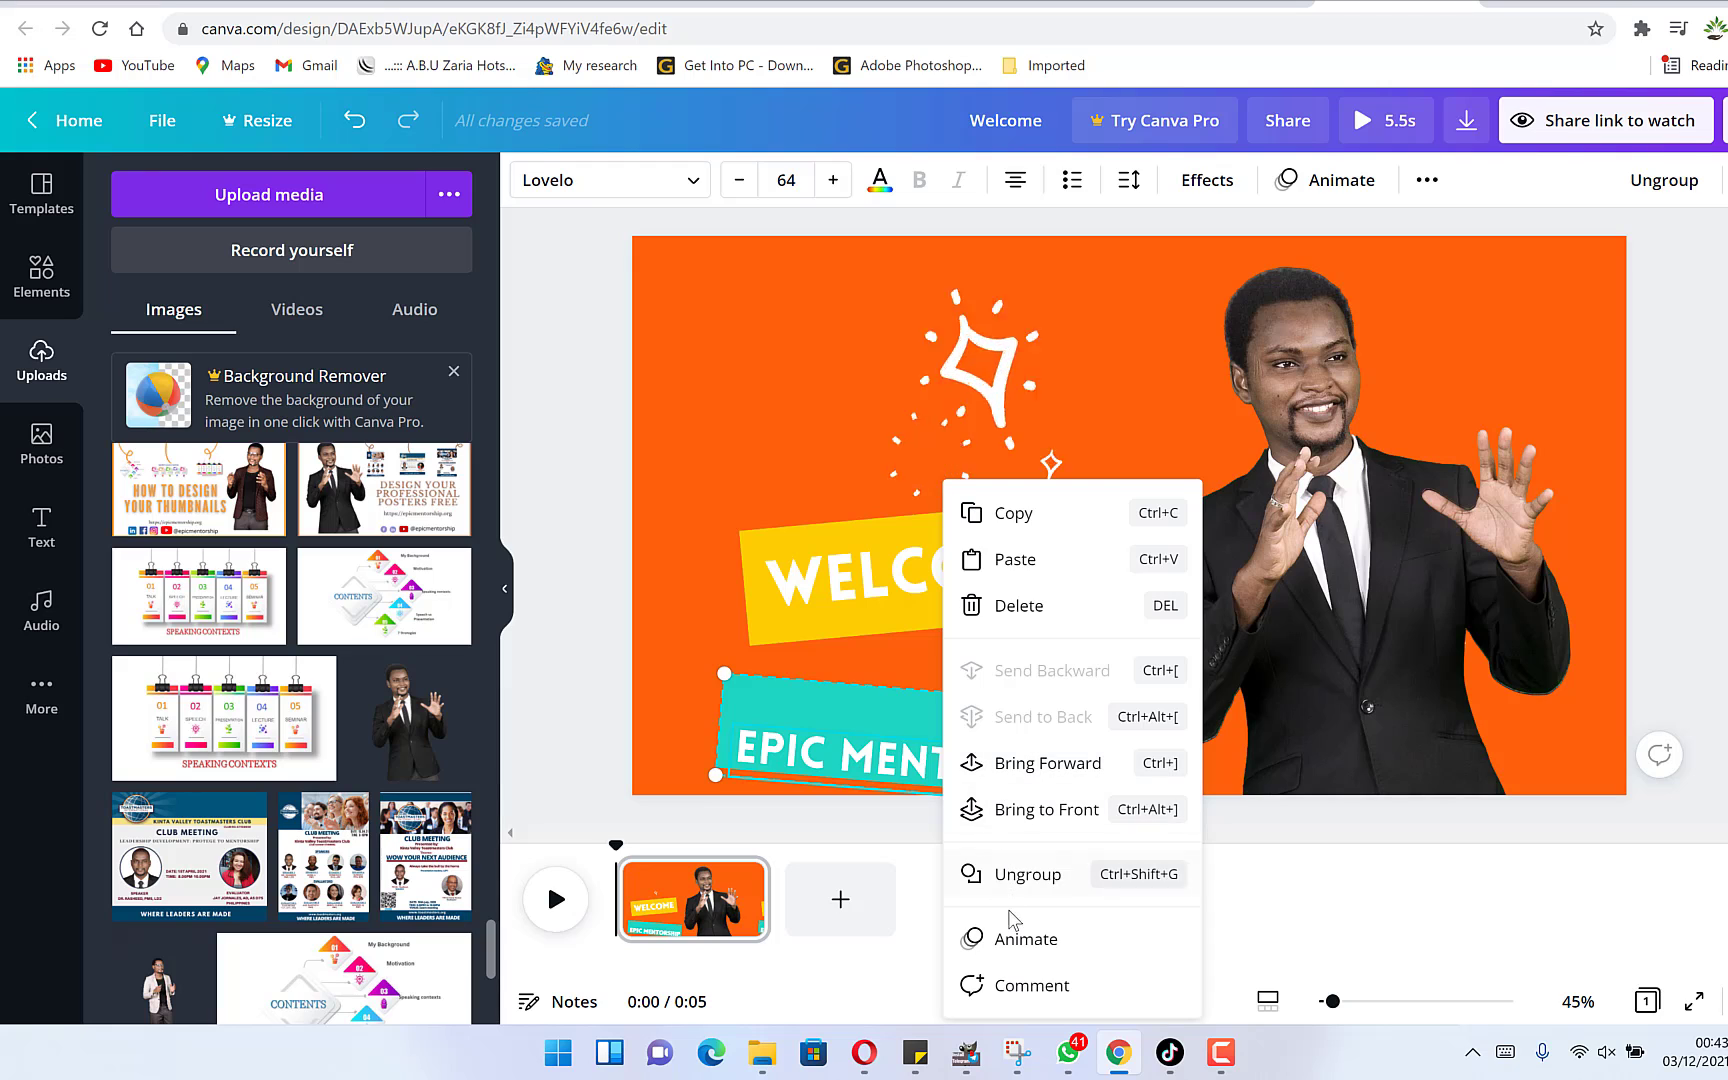
left_click(1020, 876)
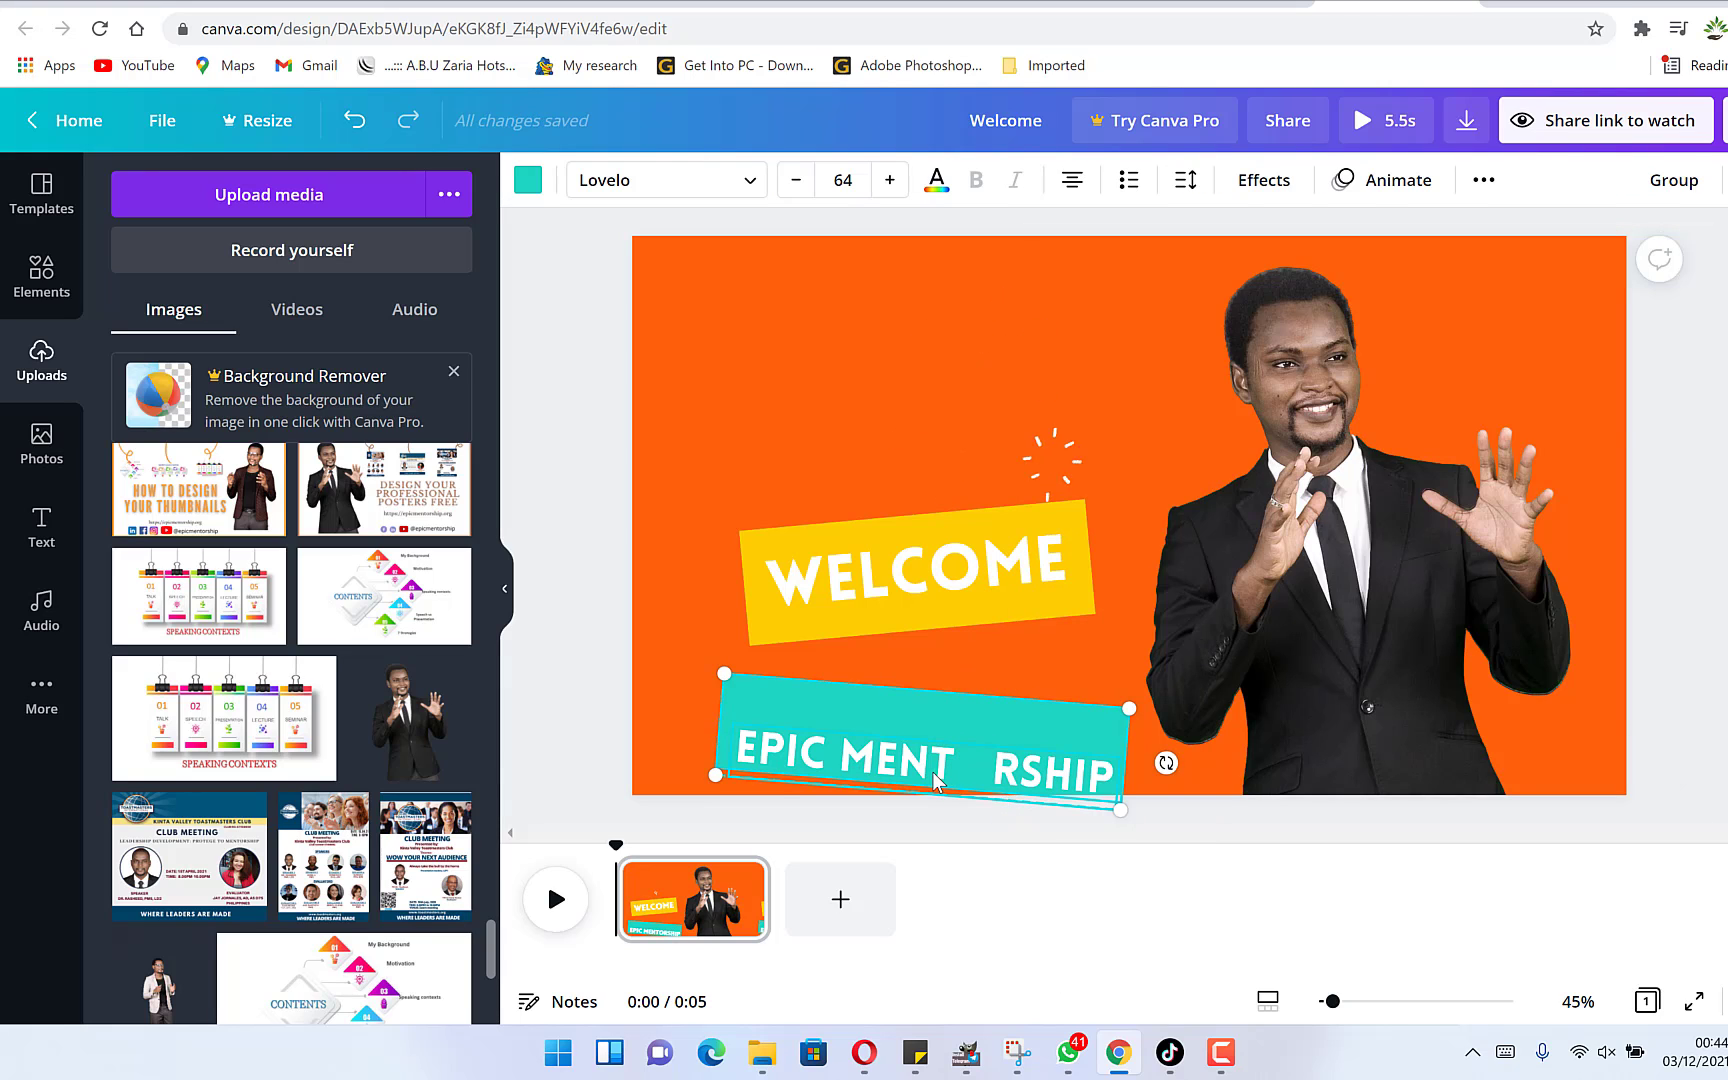
left_click(1099, 667)
left_click(815, 727)
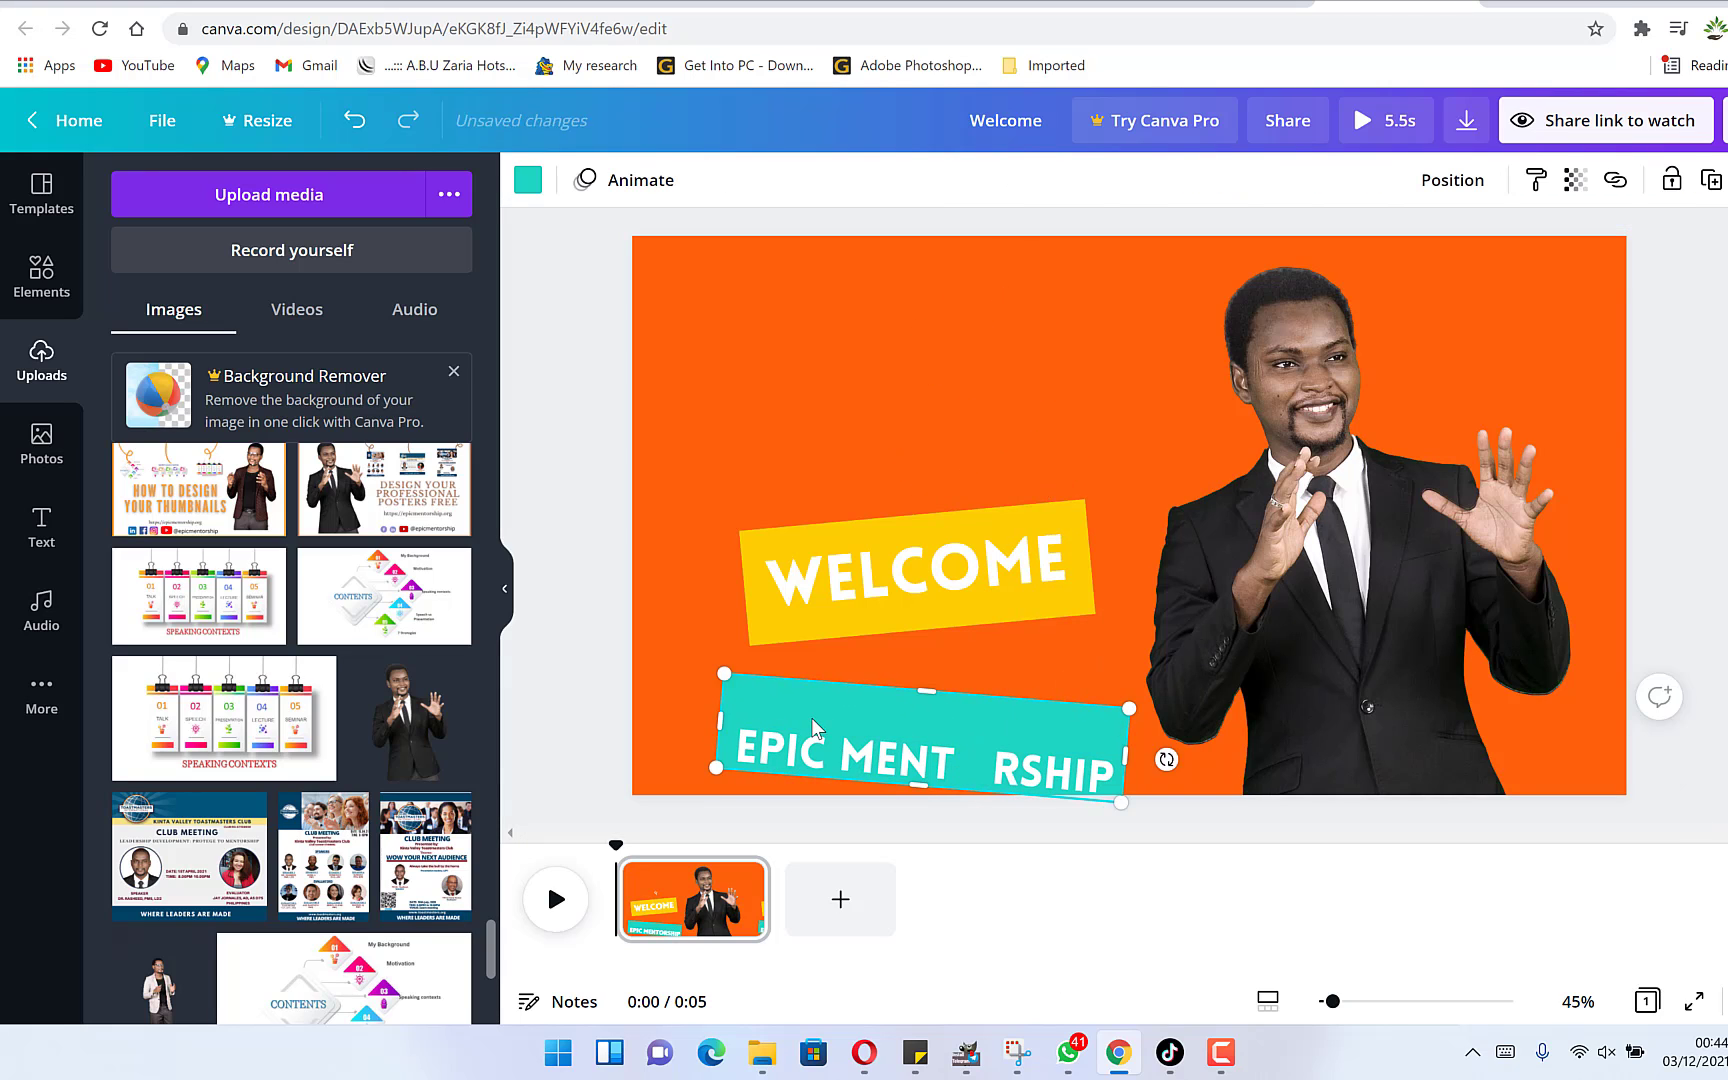
left_click(815, 727)
left_click_drag(865, 758, 862, 733)
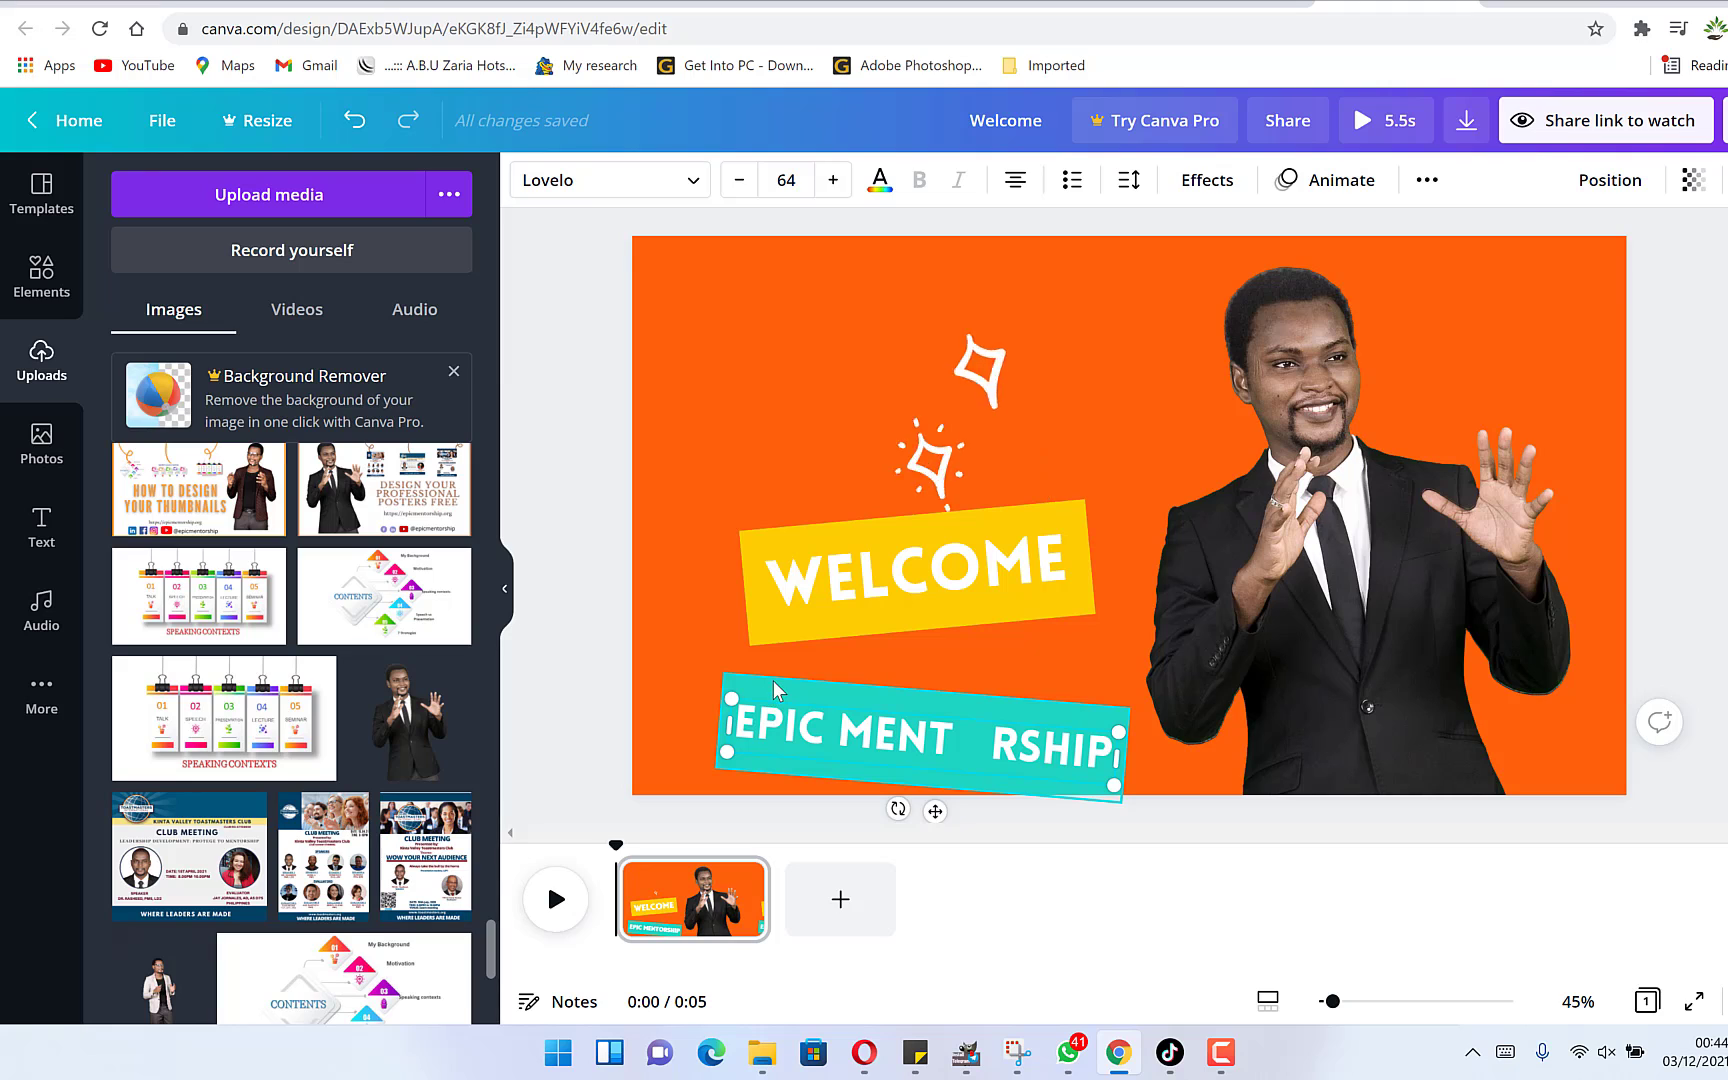
Regroup the EPIC MENTORSHIP text with its teal banner shape.
left_click(776, 688)
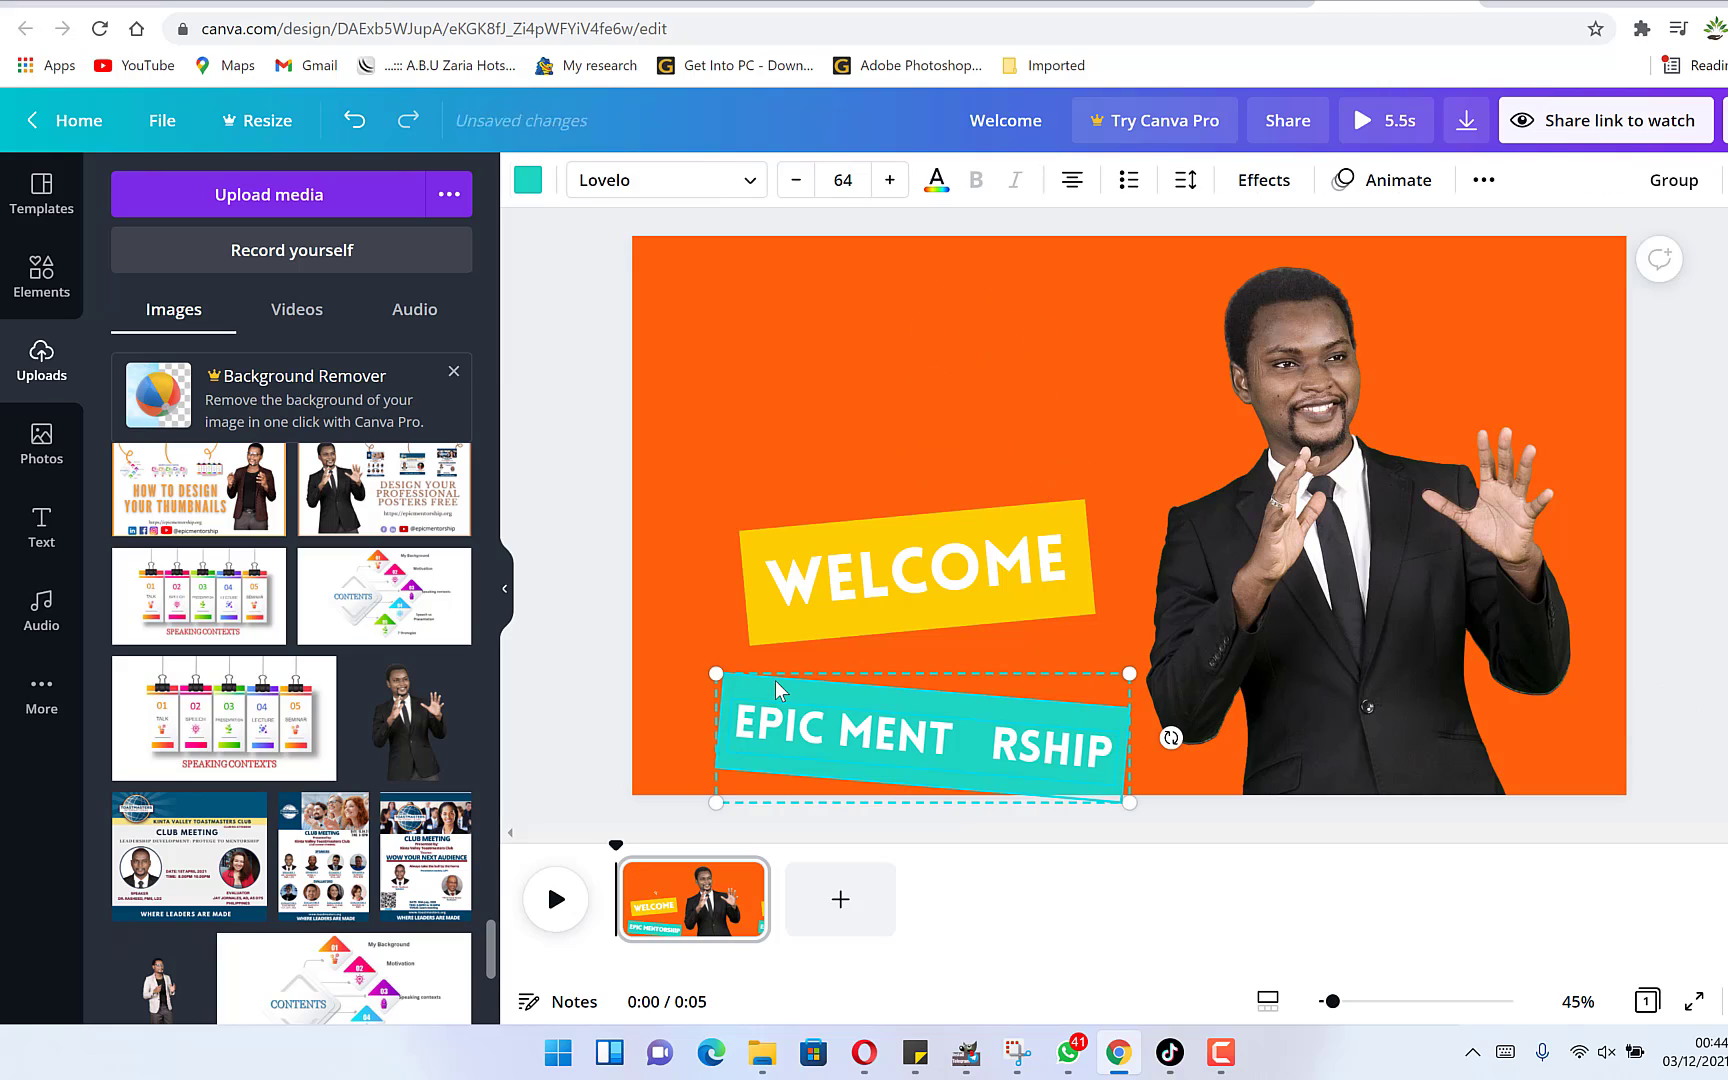
right_click(830, 687)
left_click(928, 918)
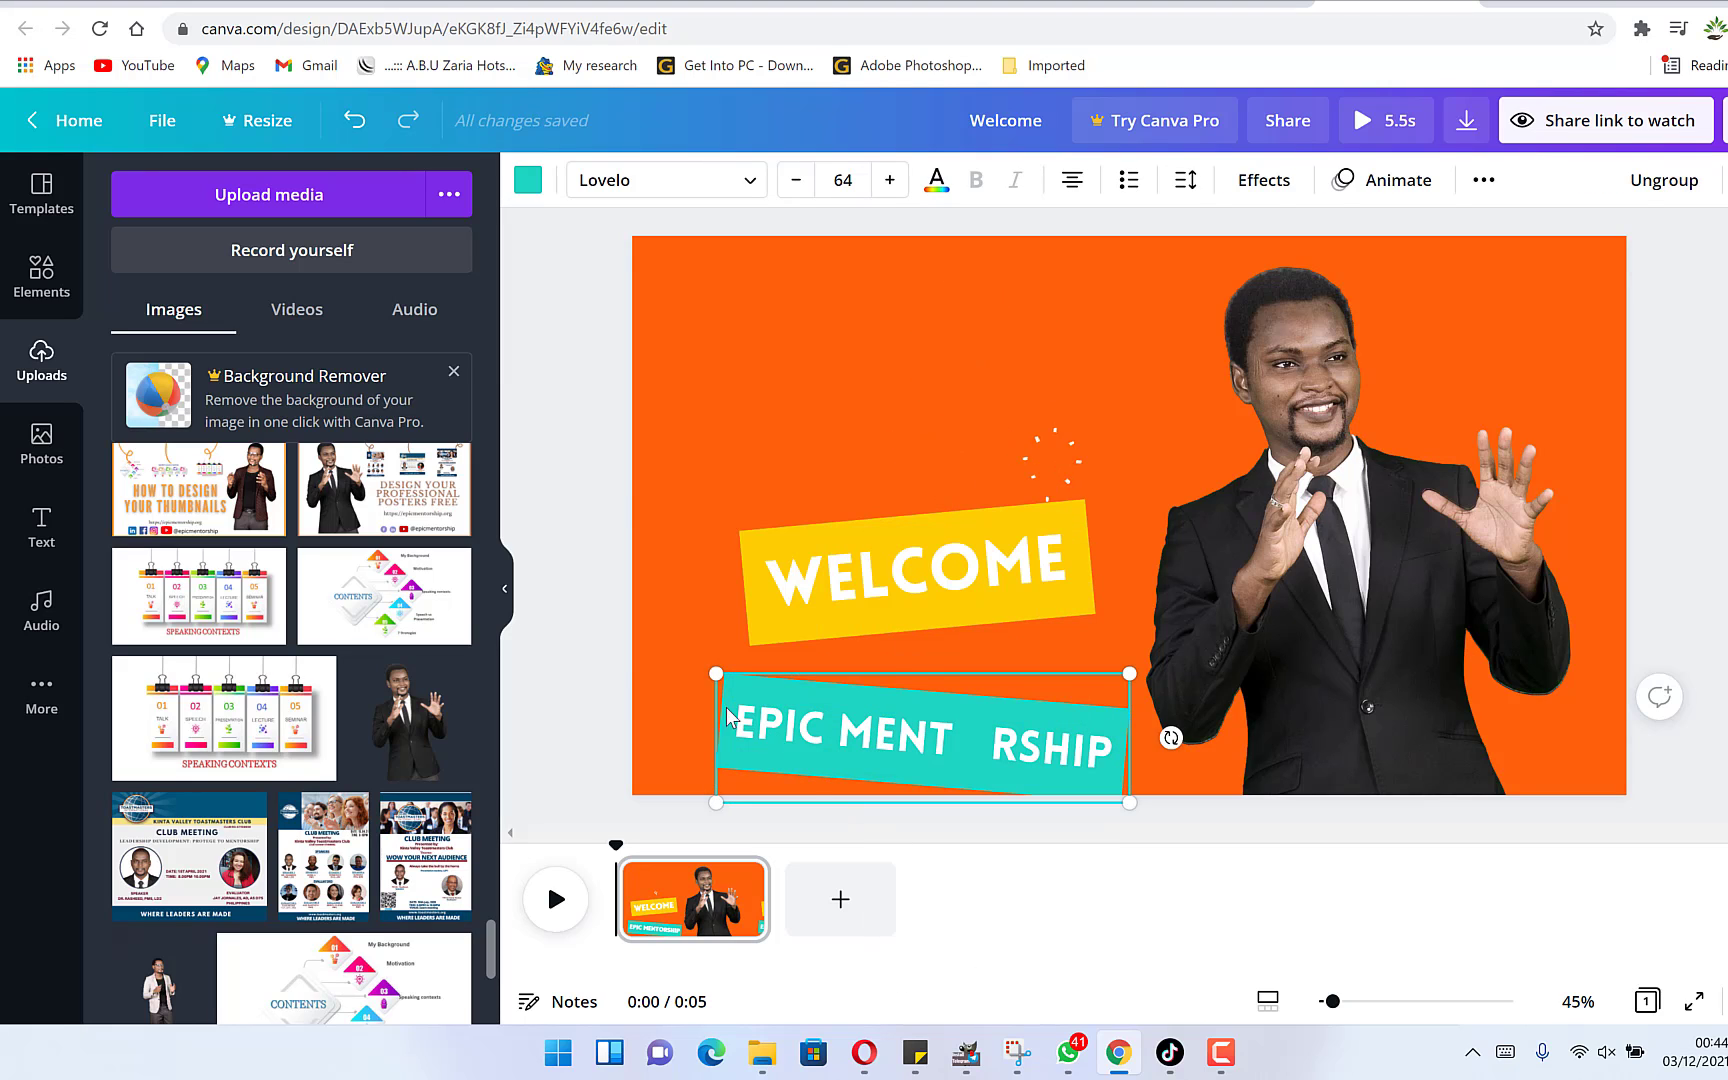
left_click(590, 666)
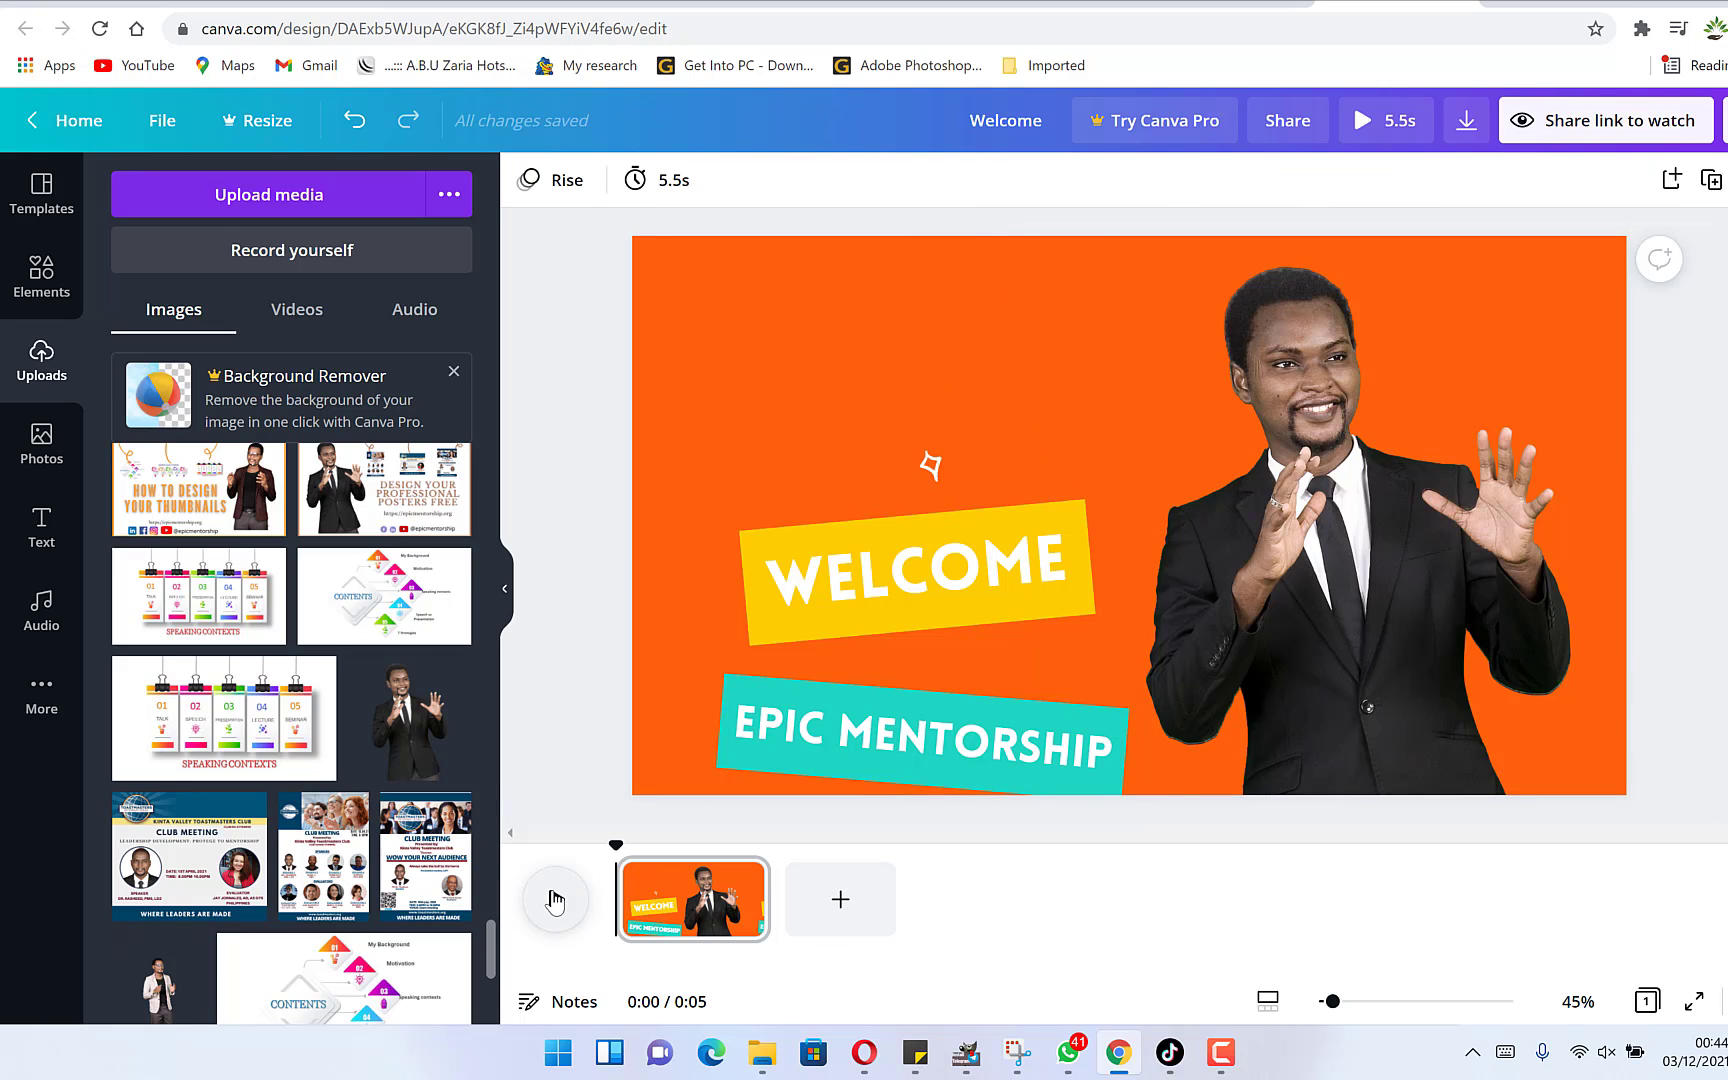
Preview the first page and add a second blank page to the video.
left_click(555, 902)
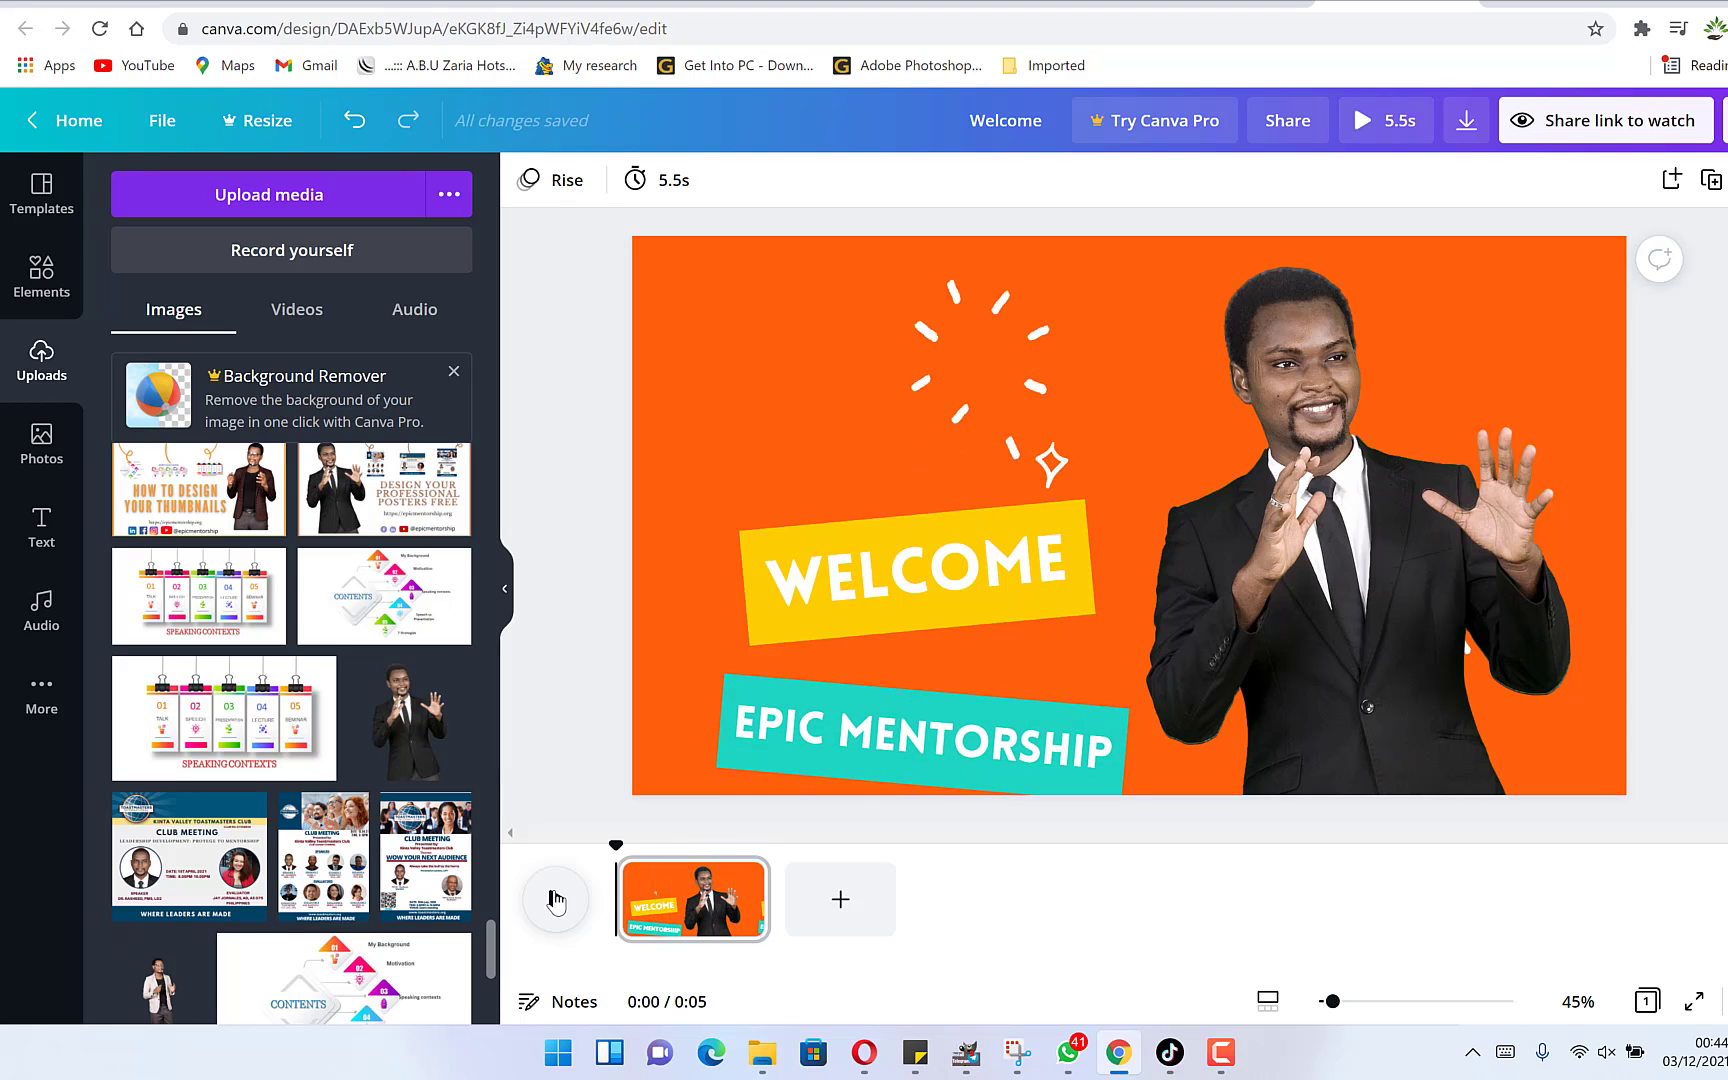
left_click(840, 905)
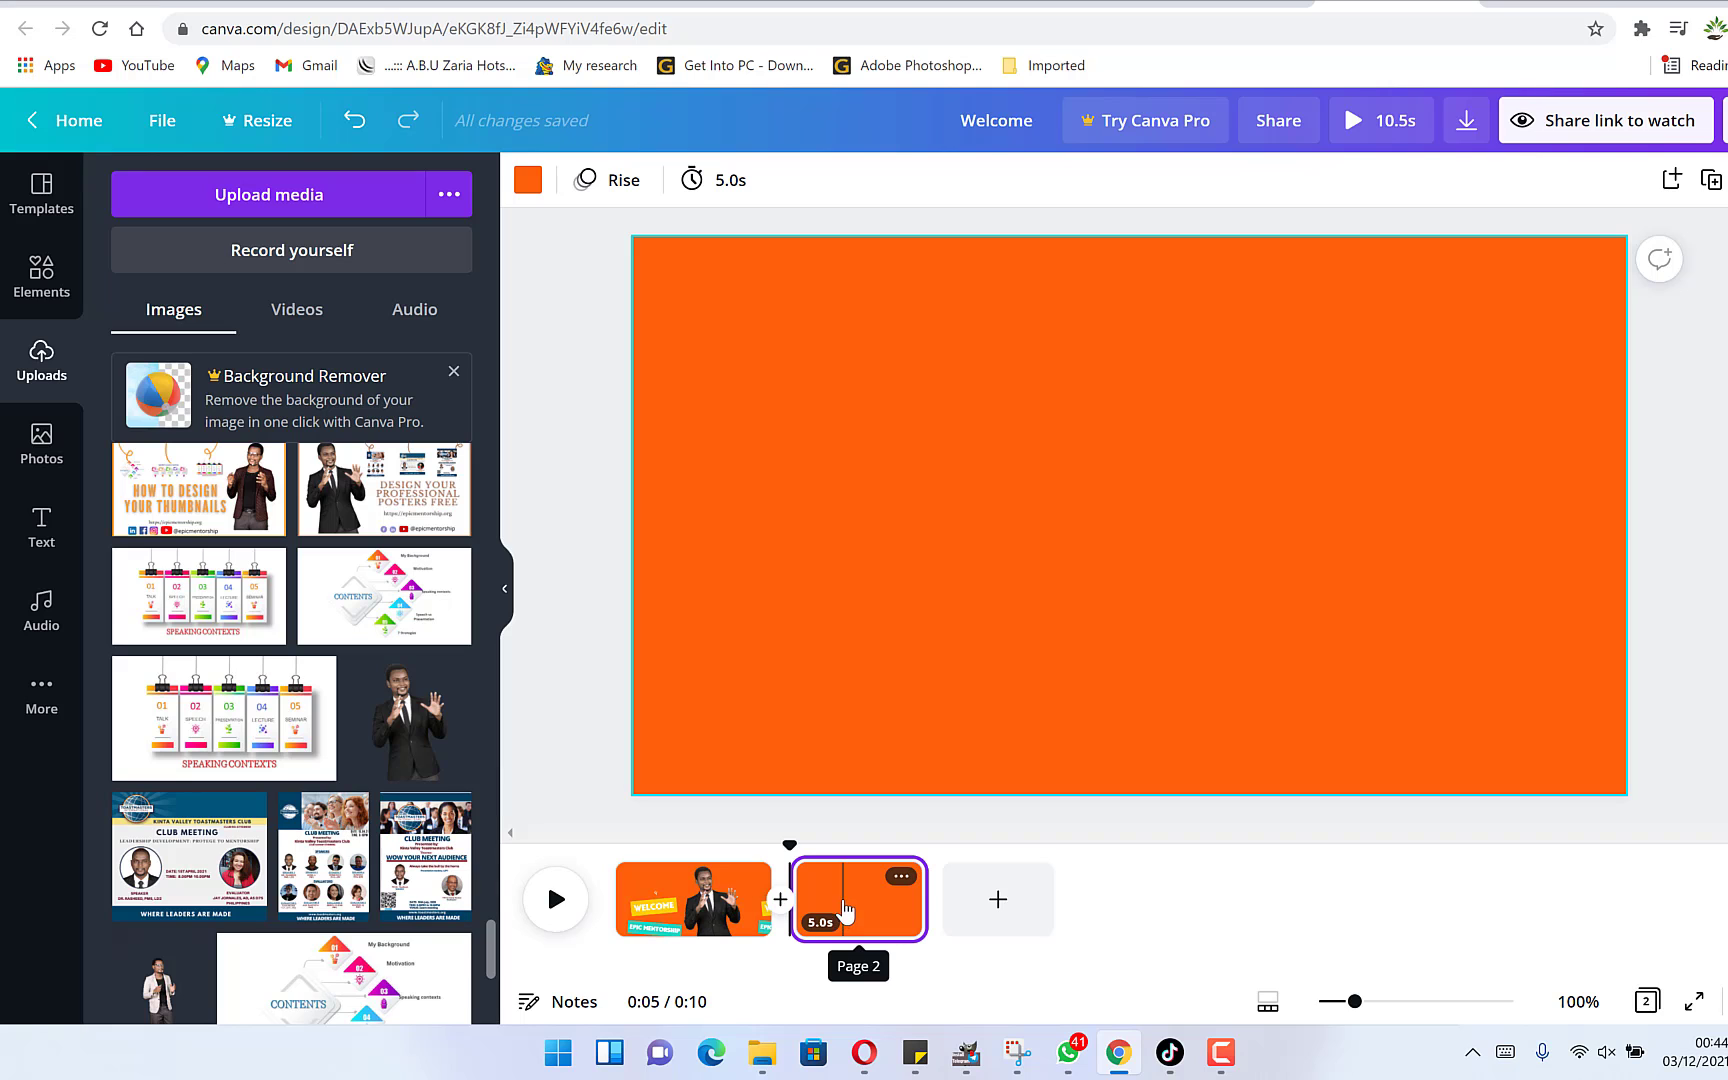
left_click(863, 508)
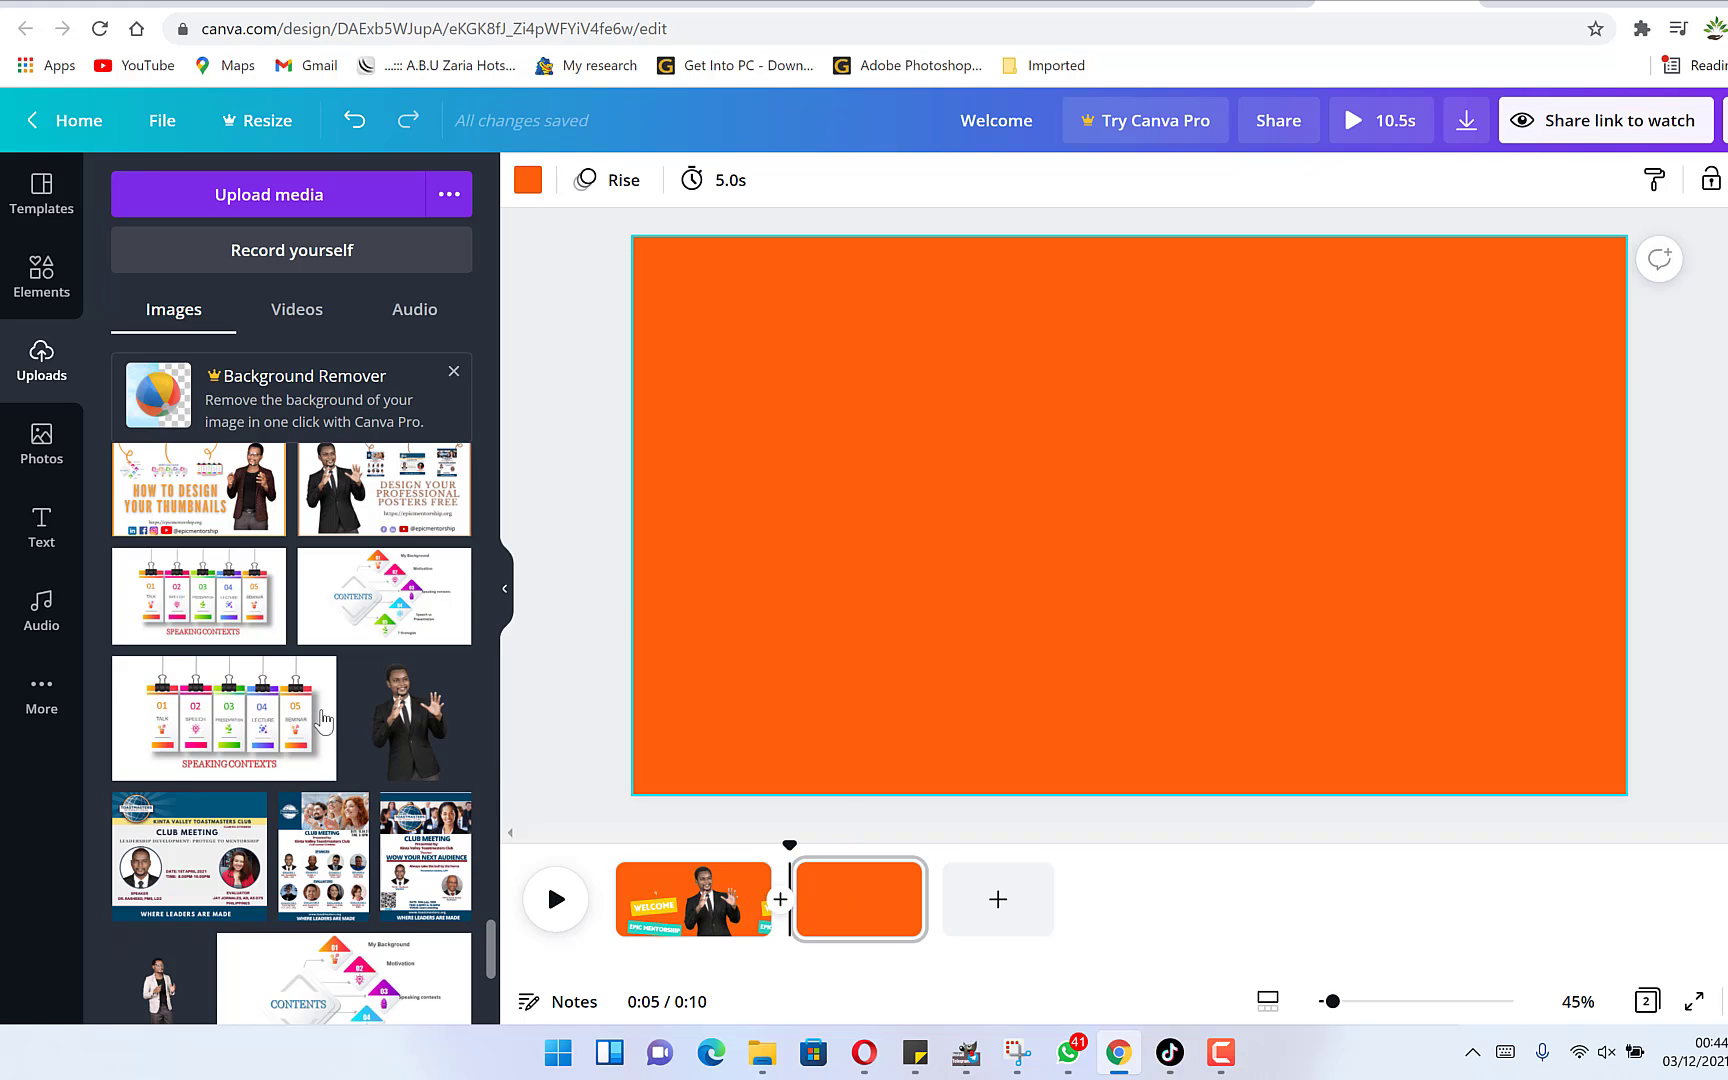
Place the standing man's uploaded photo on the second page, enlarge it and move it left toward the bottom.
scroll(322, 718, "up", 10)
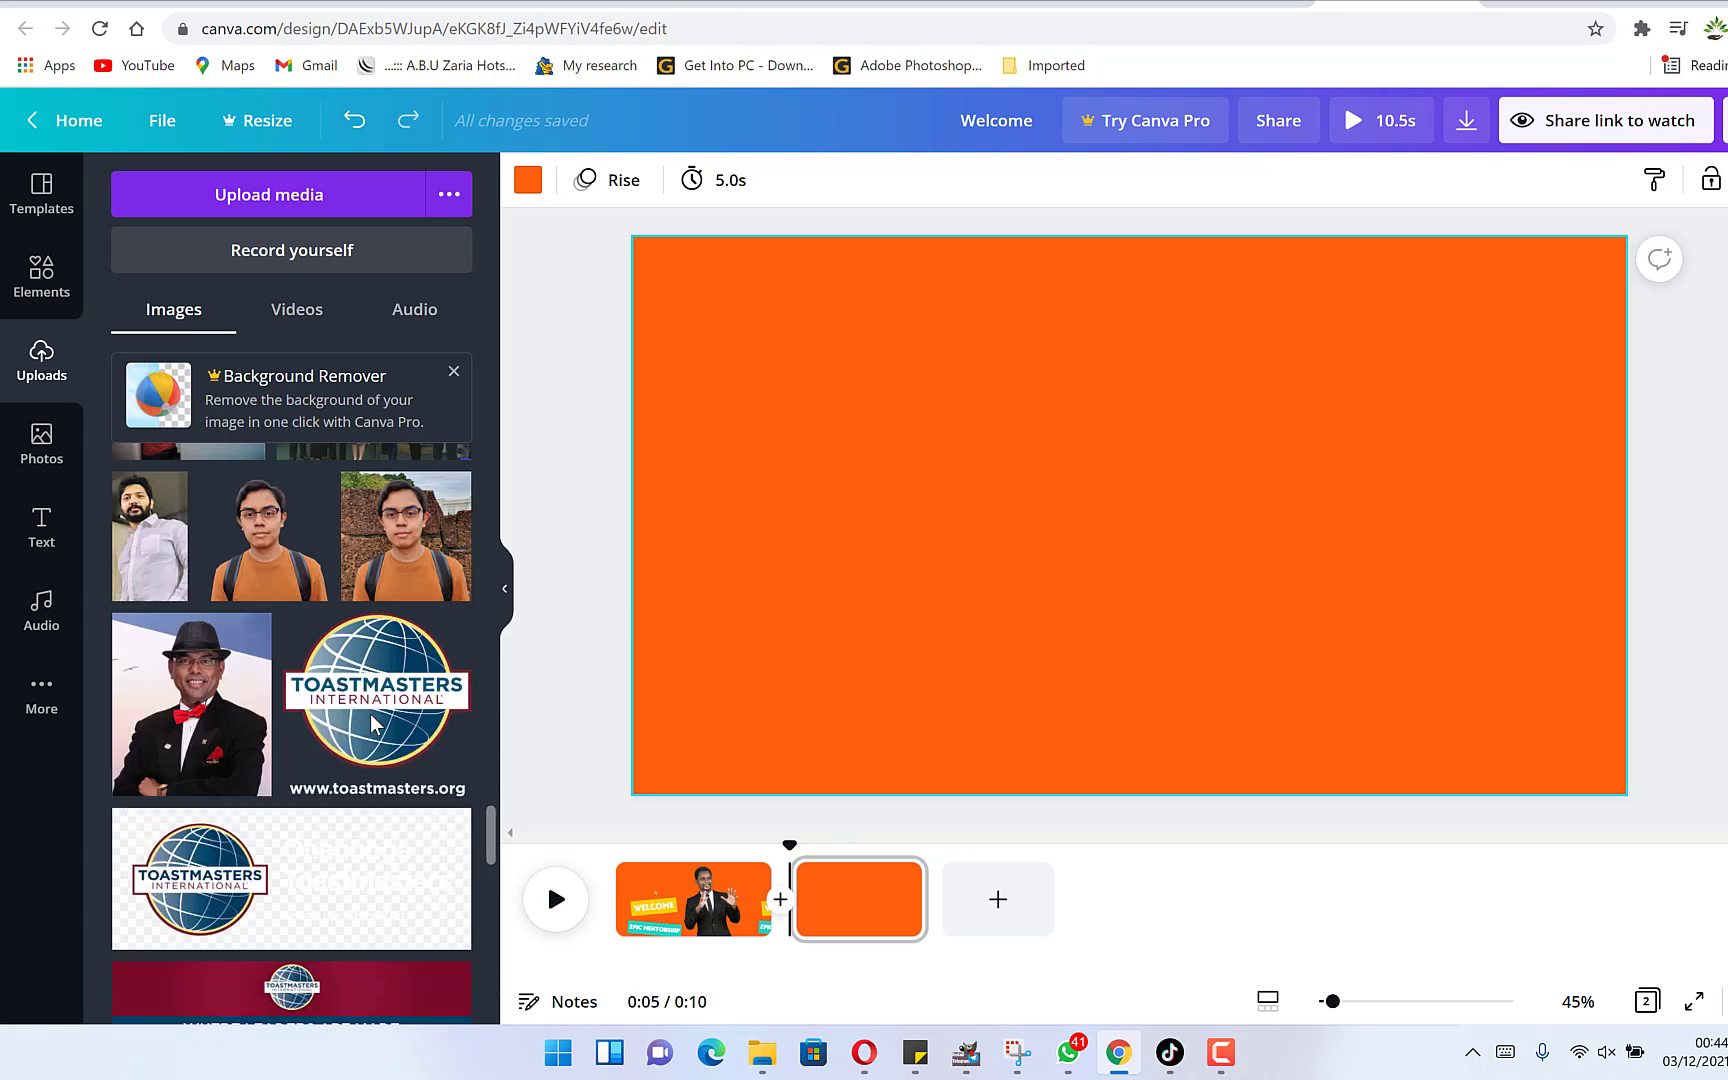
scroll(373, 722, "up", 1)
scroll(372, 722, "down", 10)
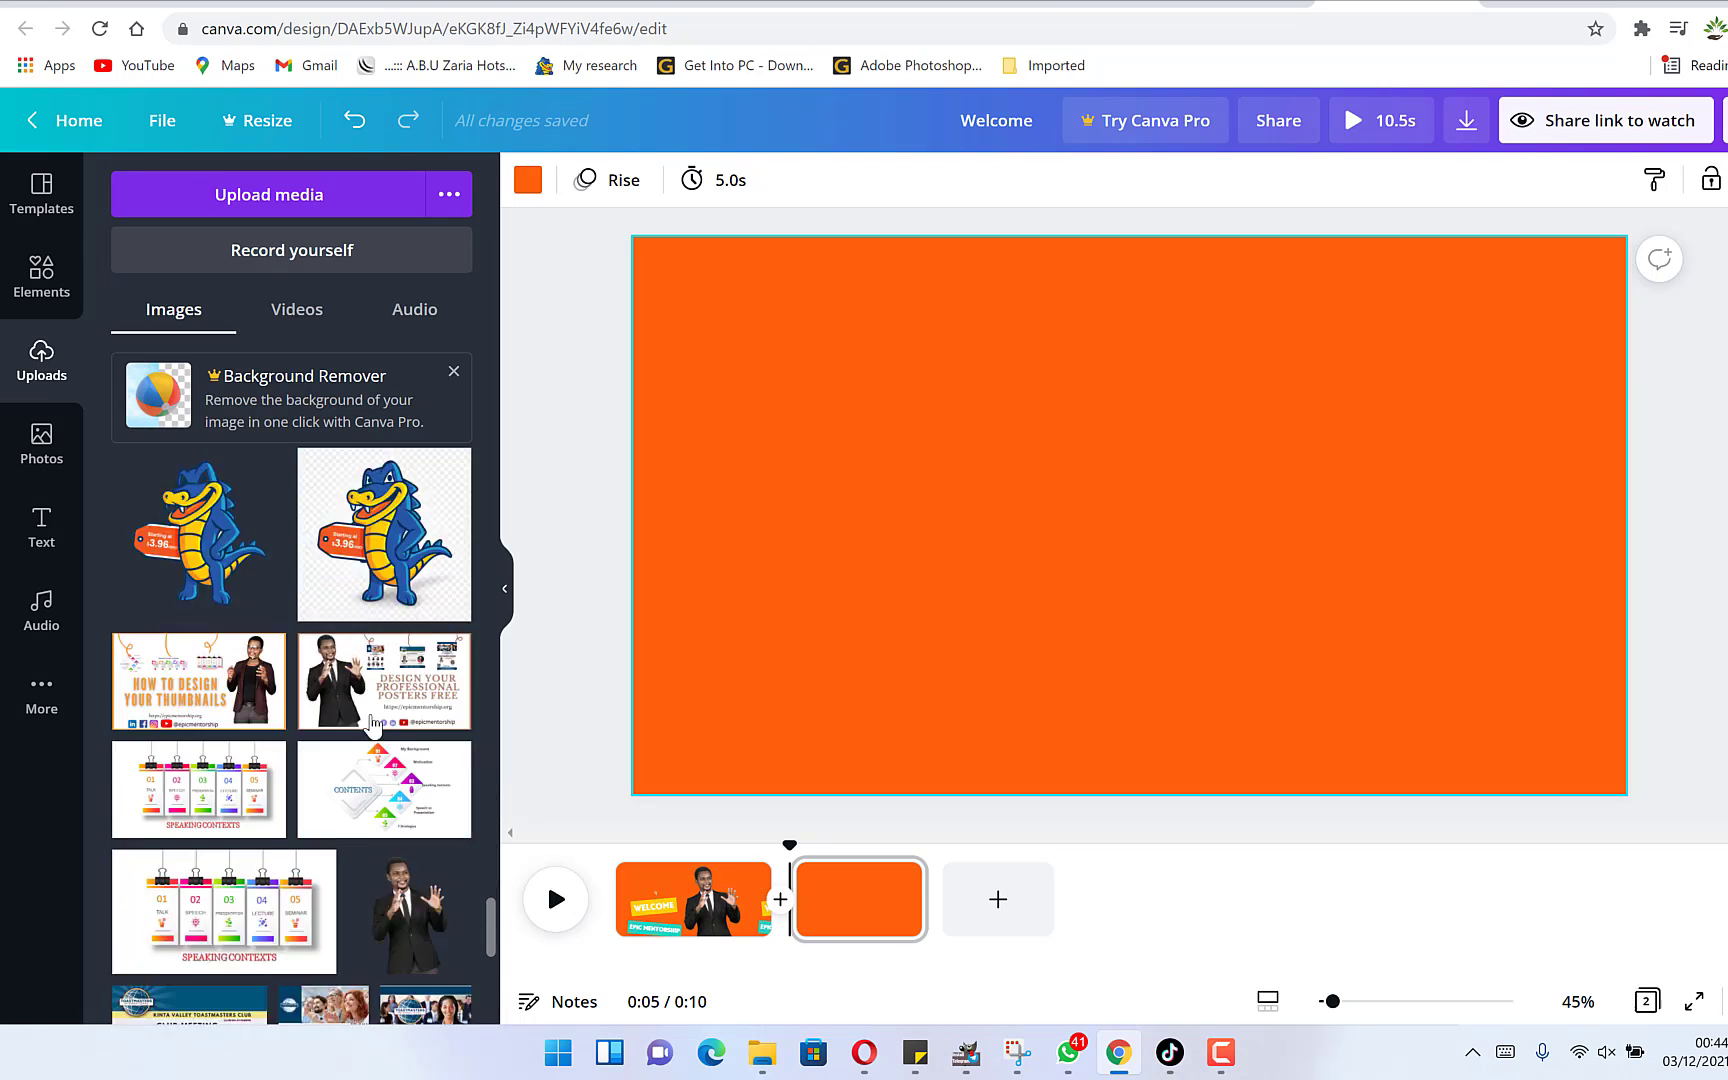
scroll(322, 770, "down", 2)
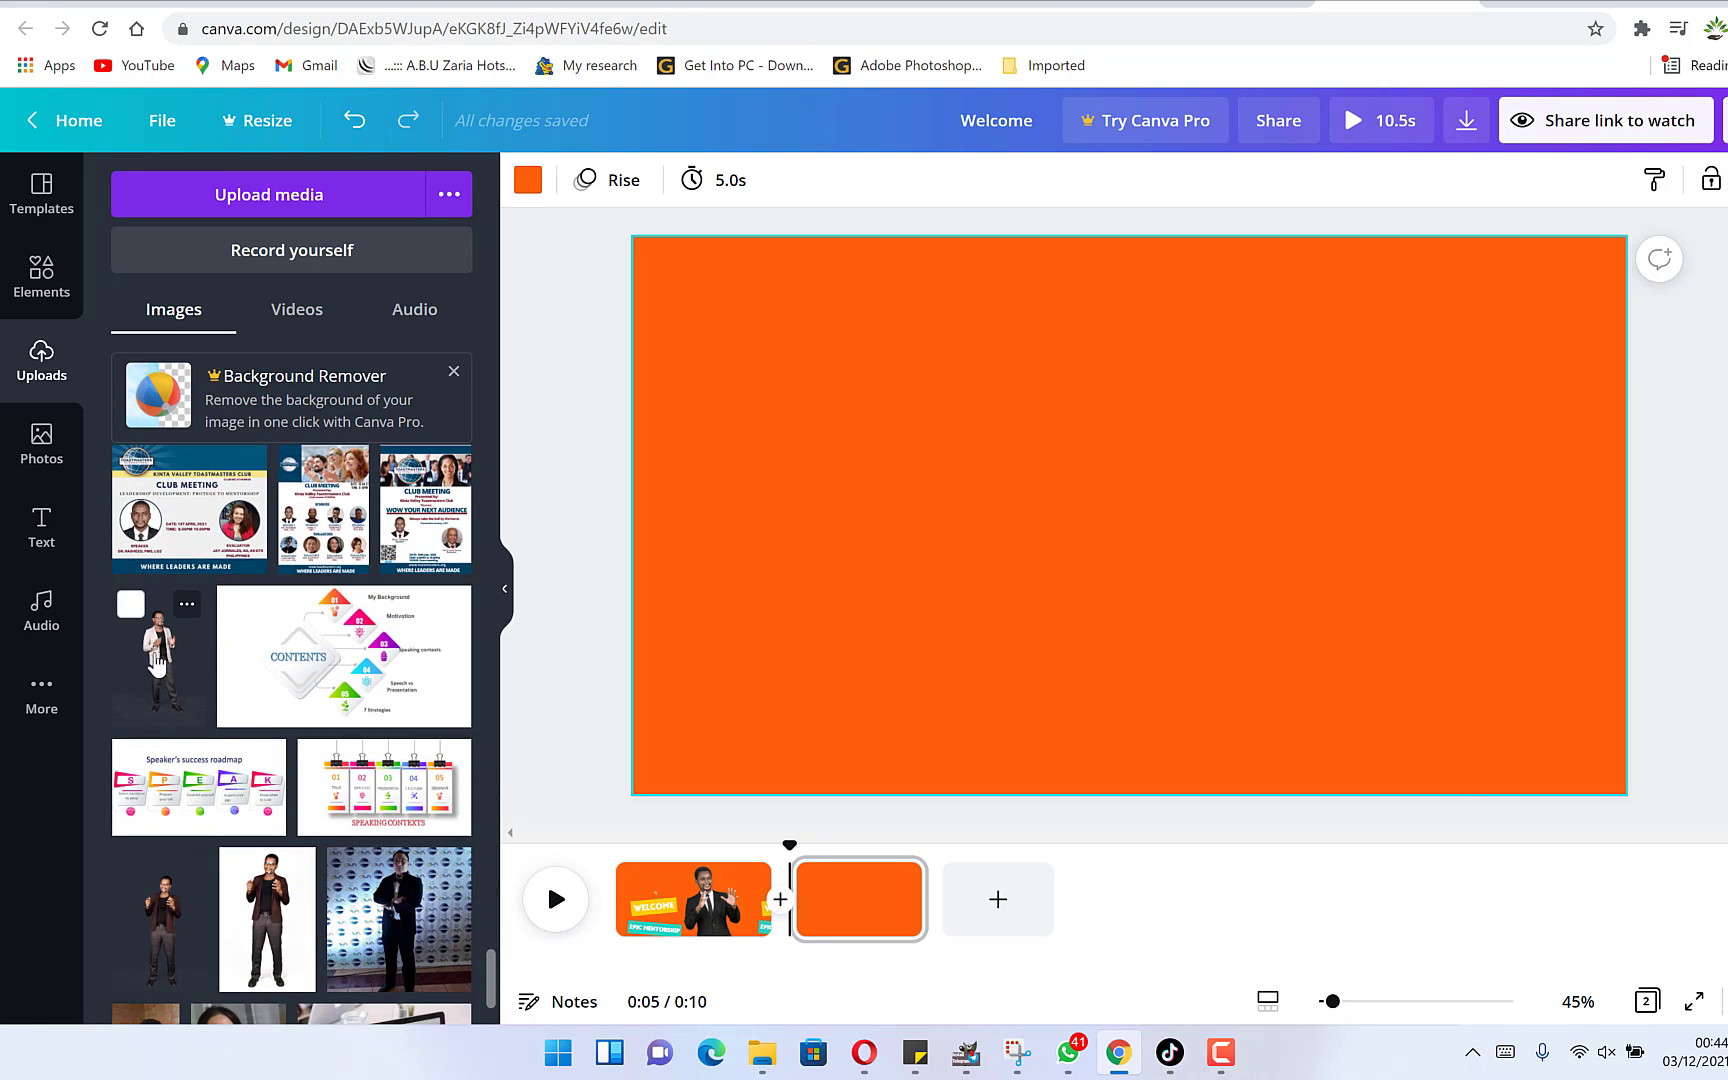
left_click_drag(165, 660, 905, 558)
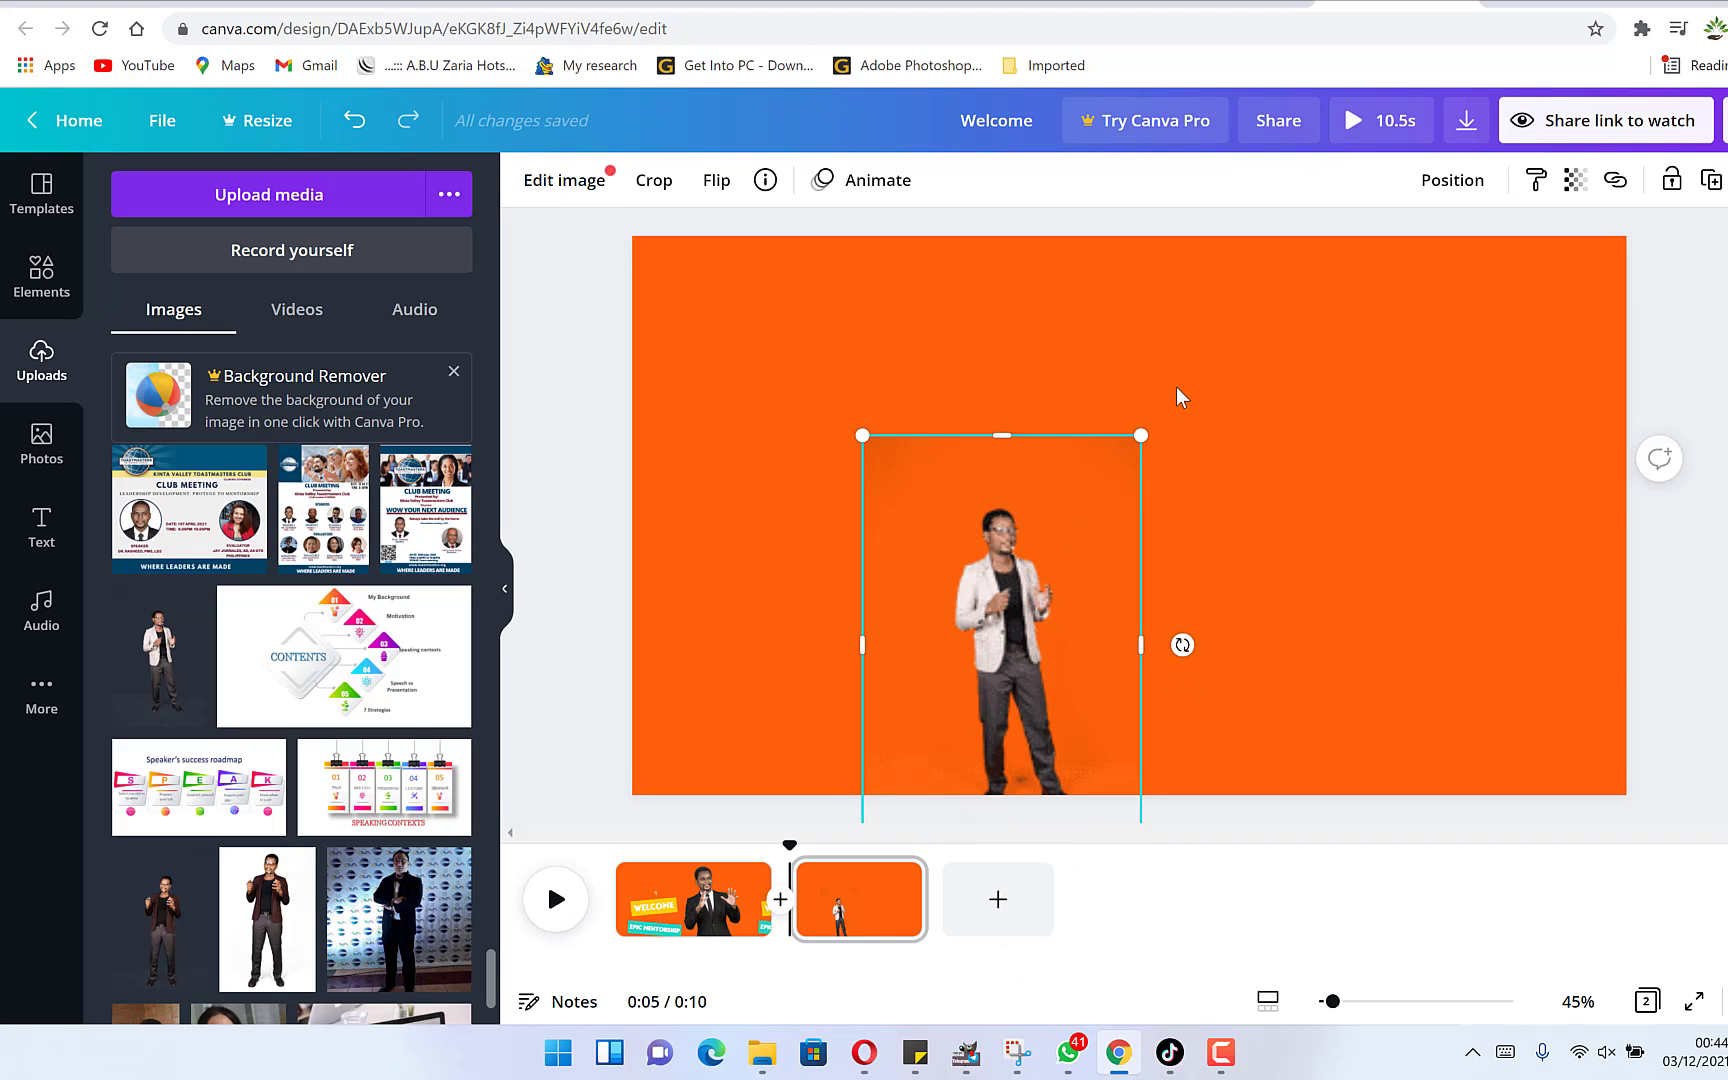
left_click_drag(1163, 428, 1505, 241)
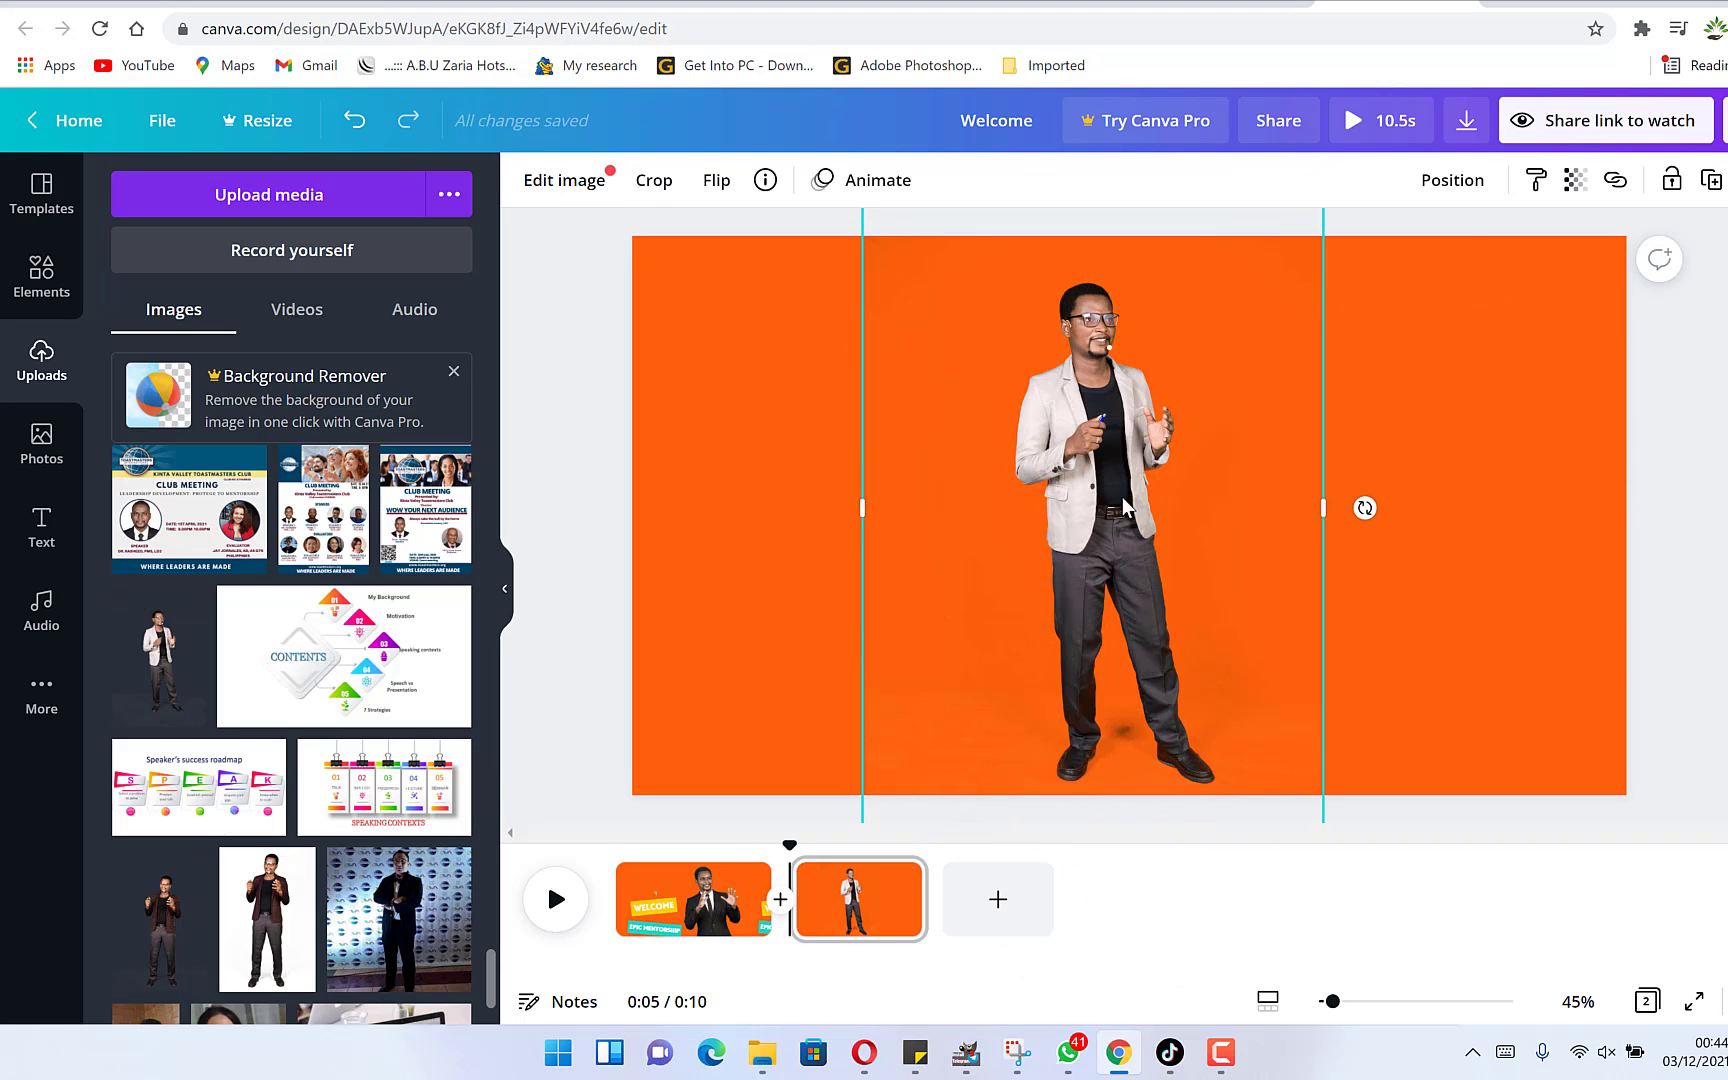
left_click_drag(1115, 508, 1056, 816)
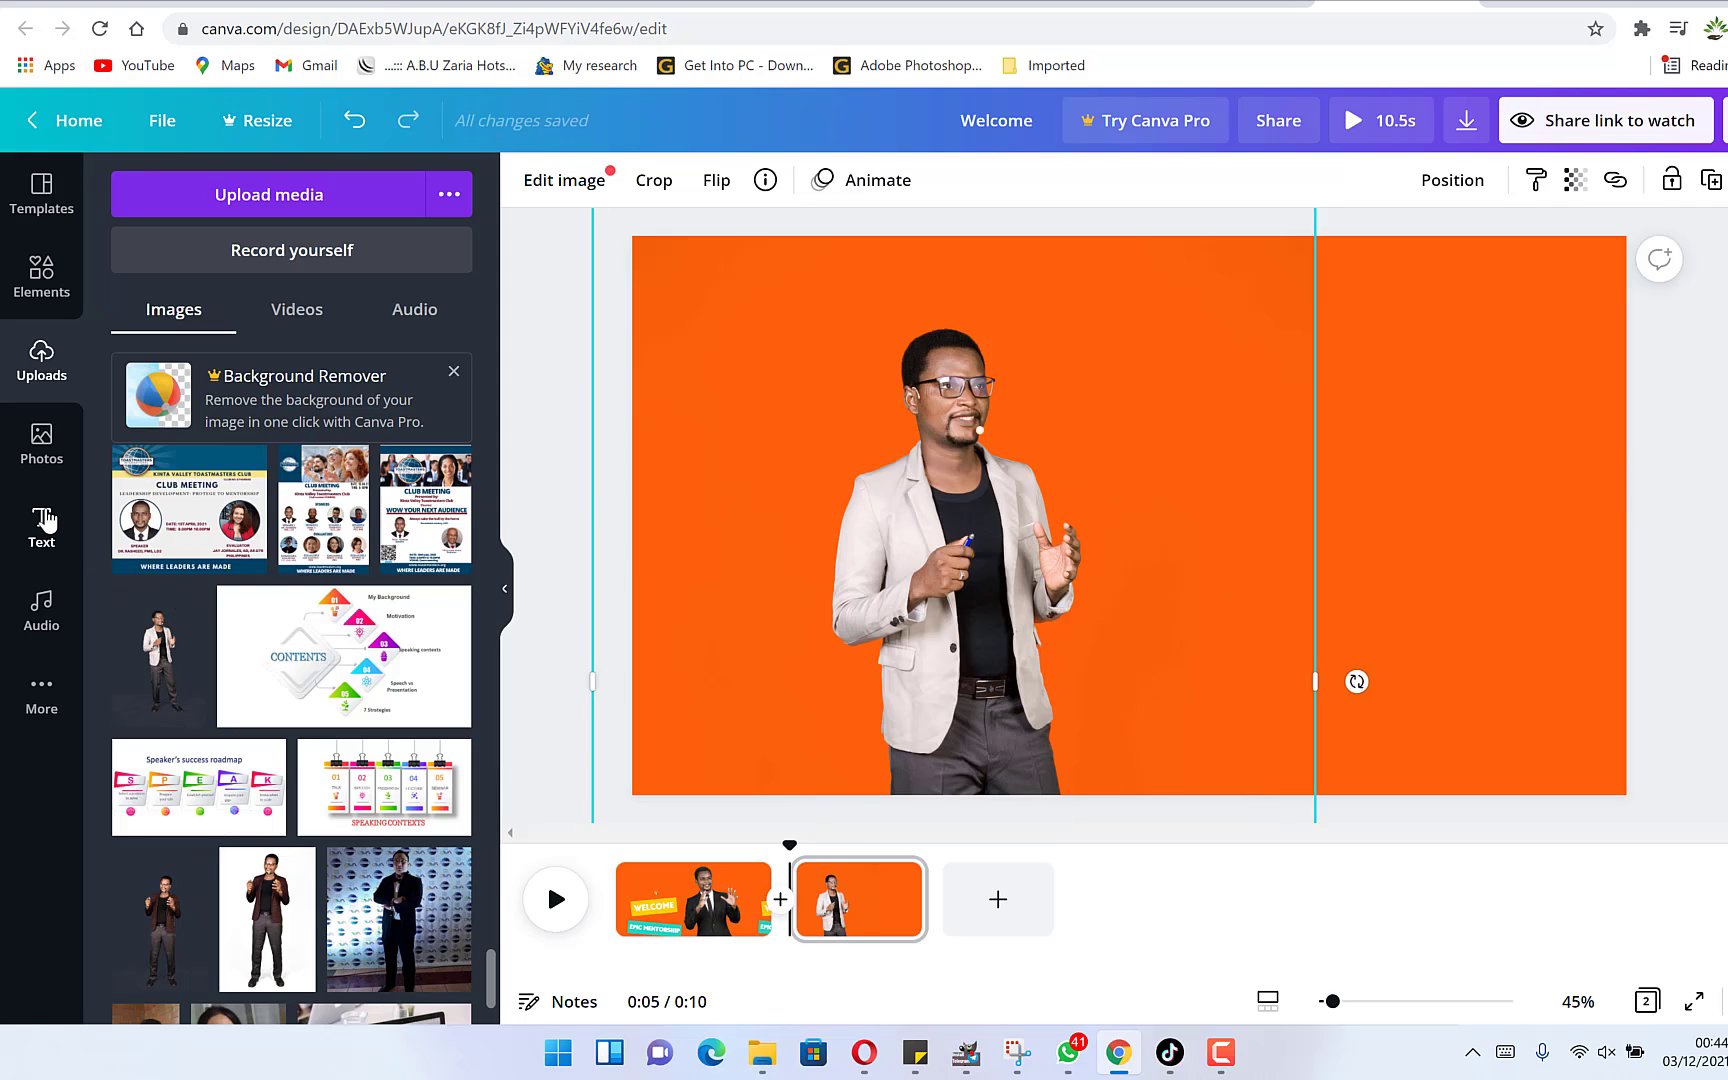
Add the HUGE SALE text combination to the second page and replace HUGE with REMEMBER.
left_click(43, 522)
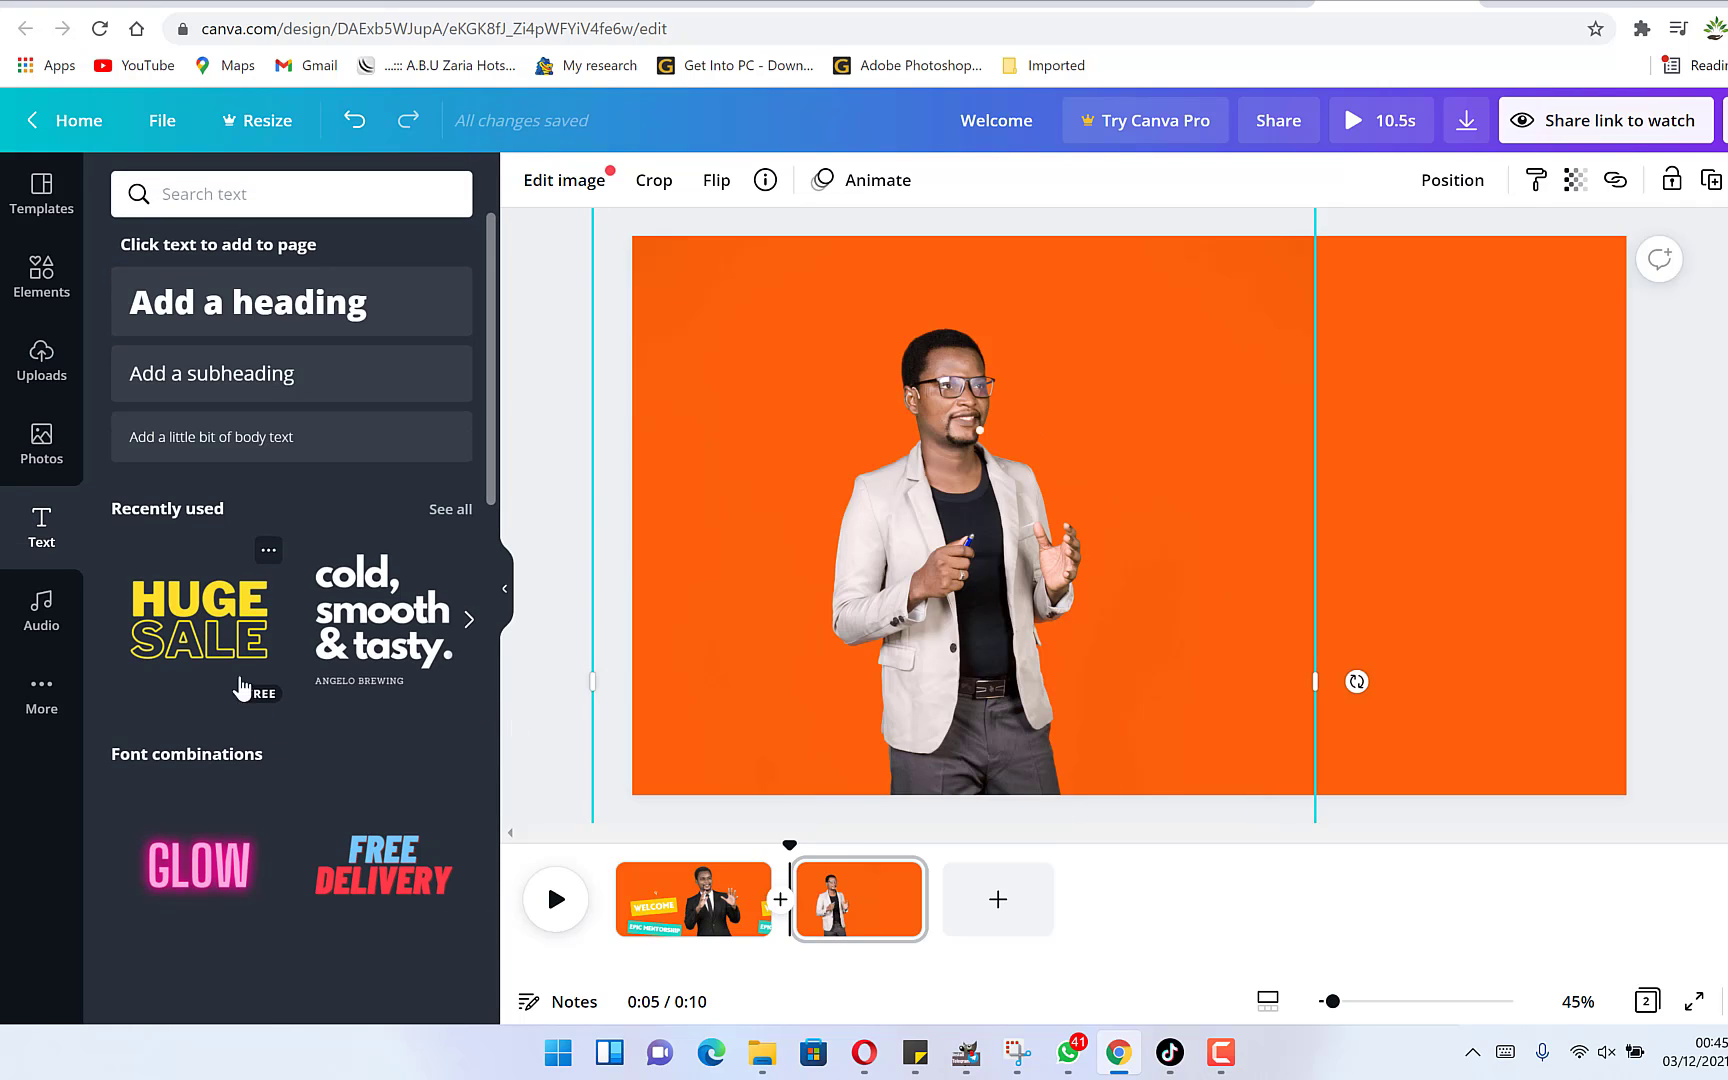
left_click(276, 634)
left_click(1143, 437)
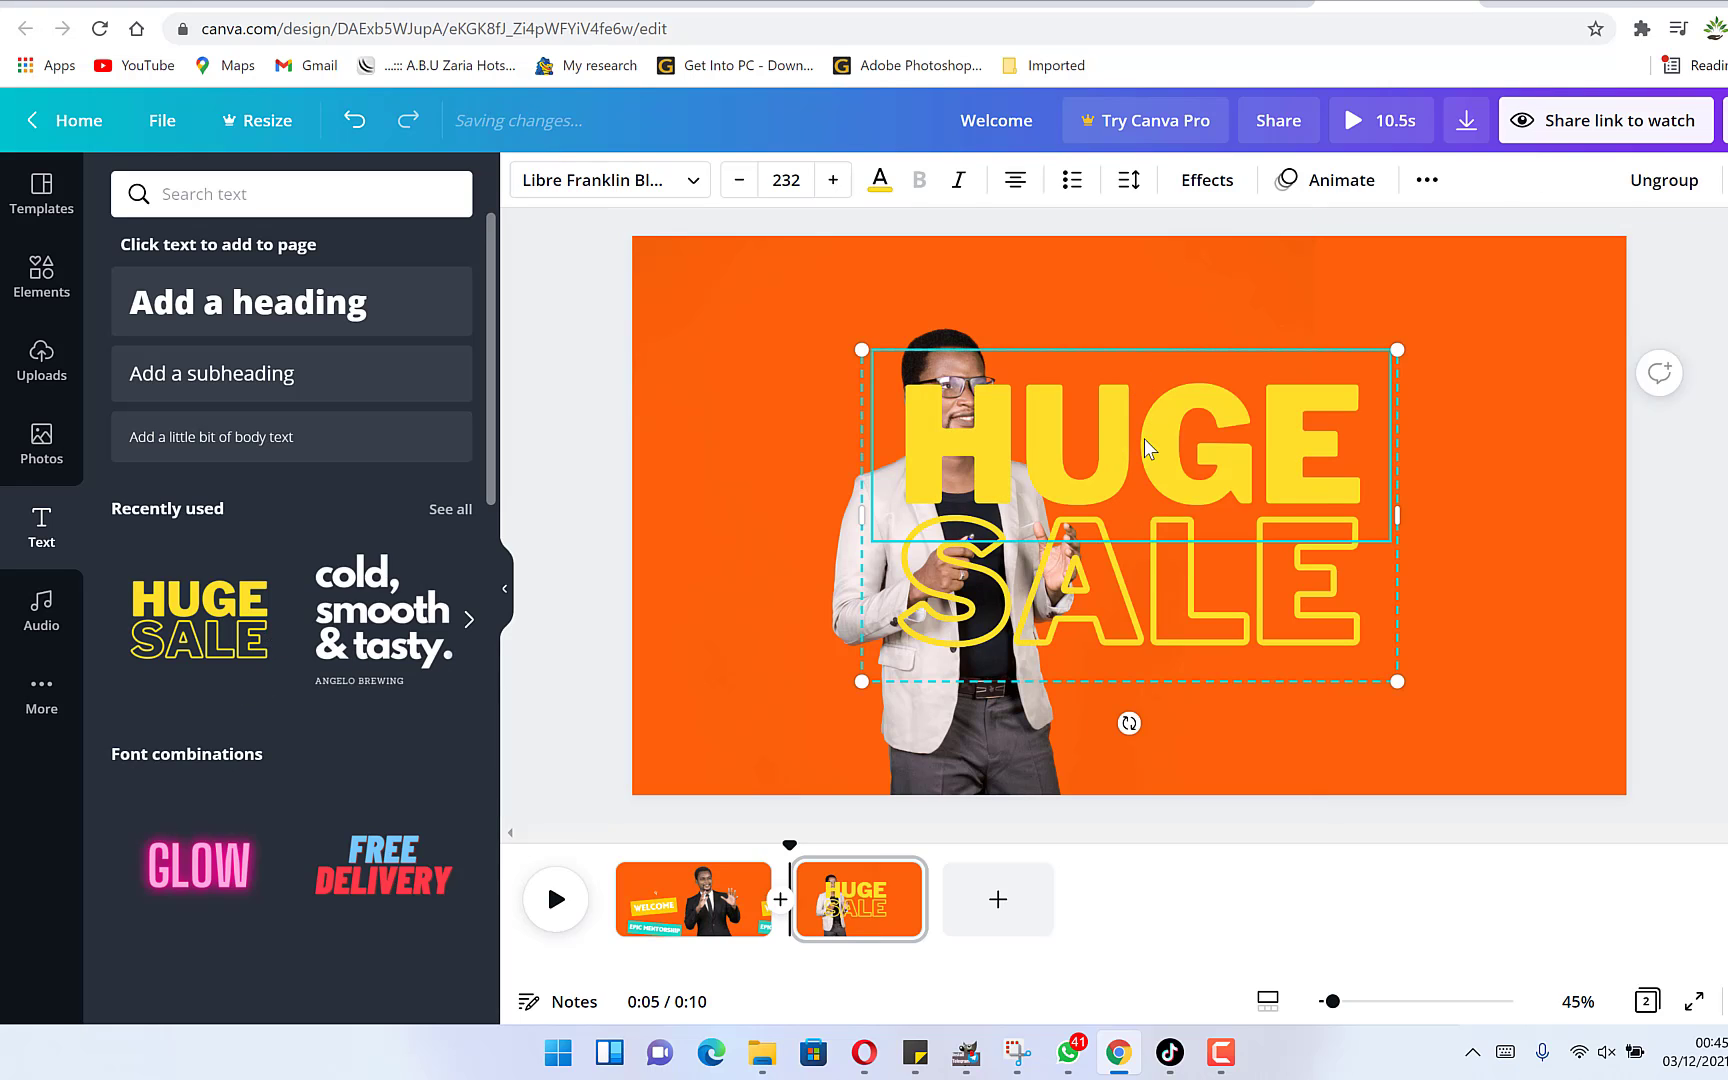
left_click(1143, 437)
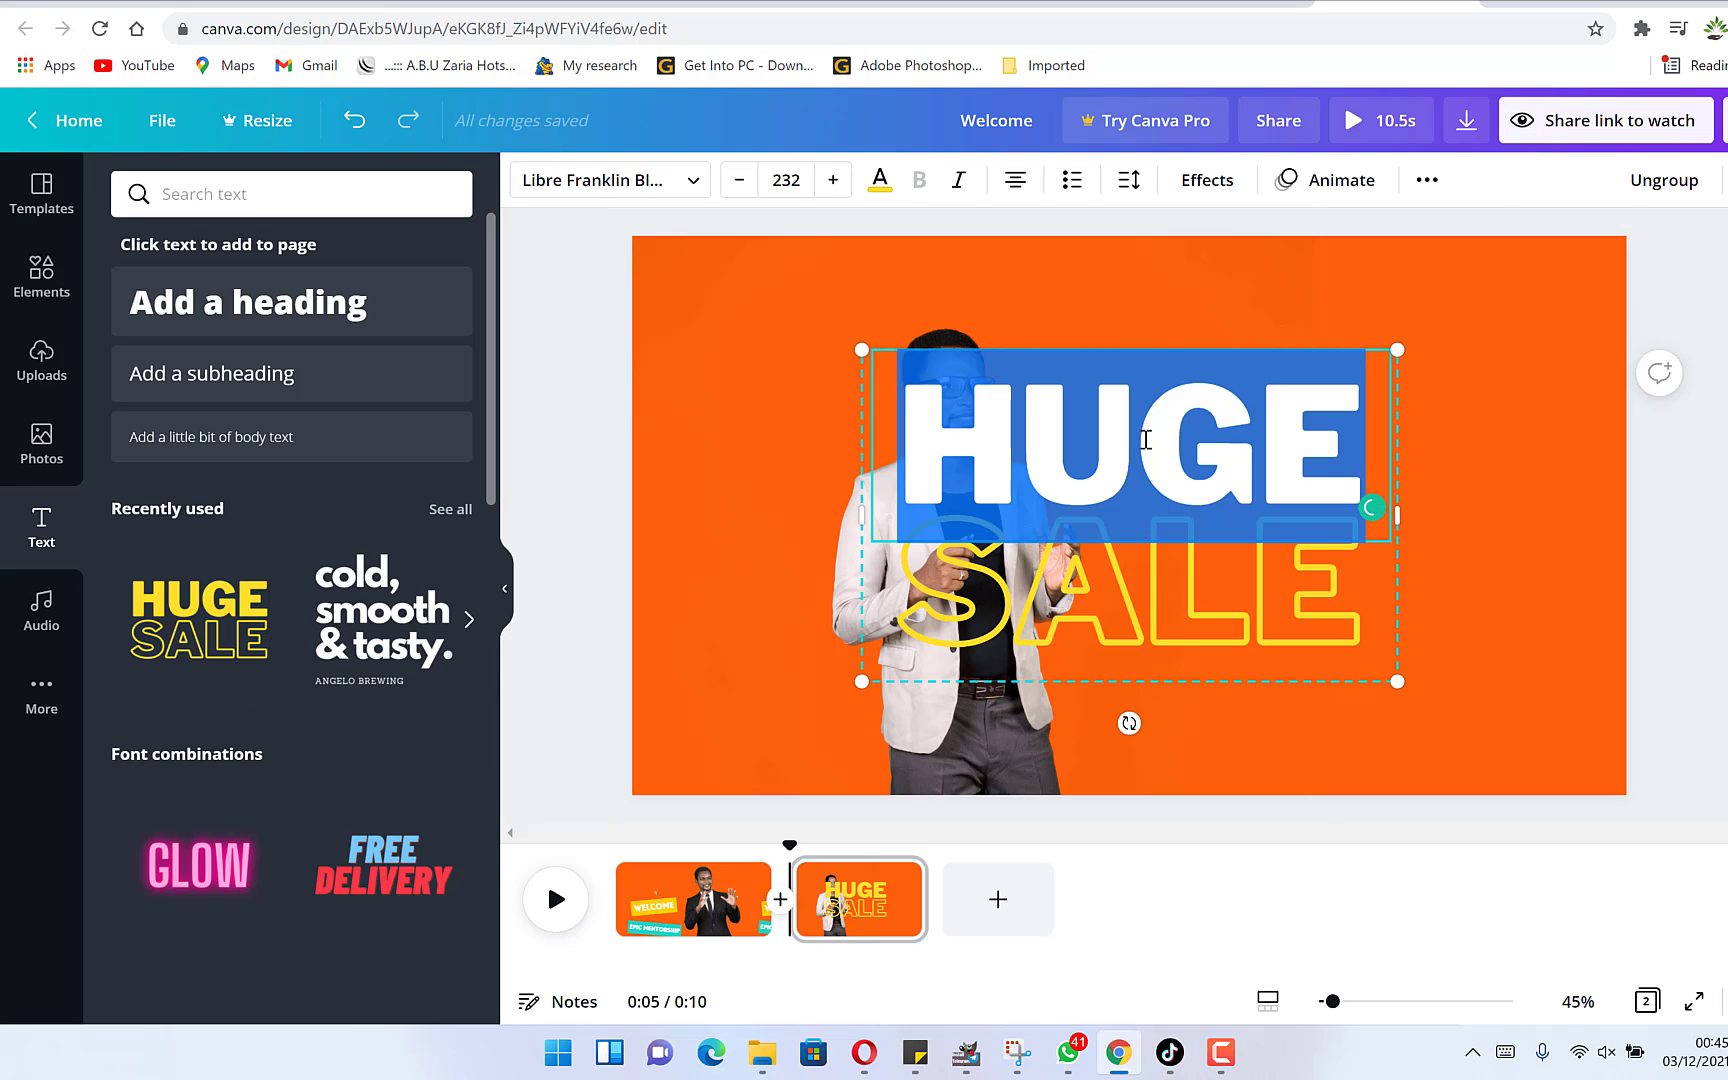
type("REMEMBER")
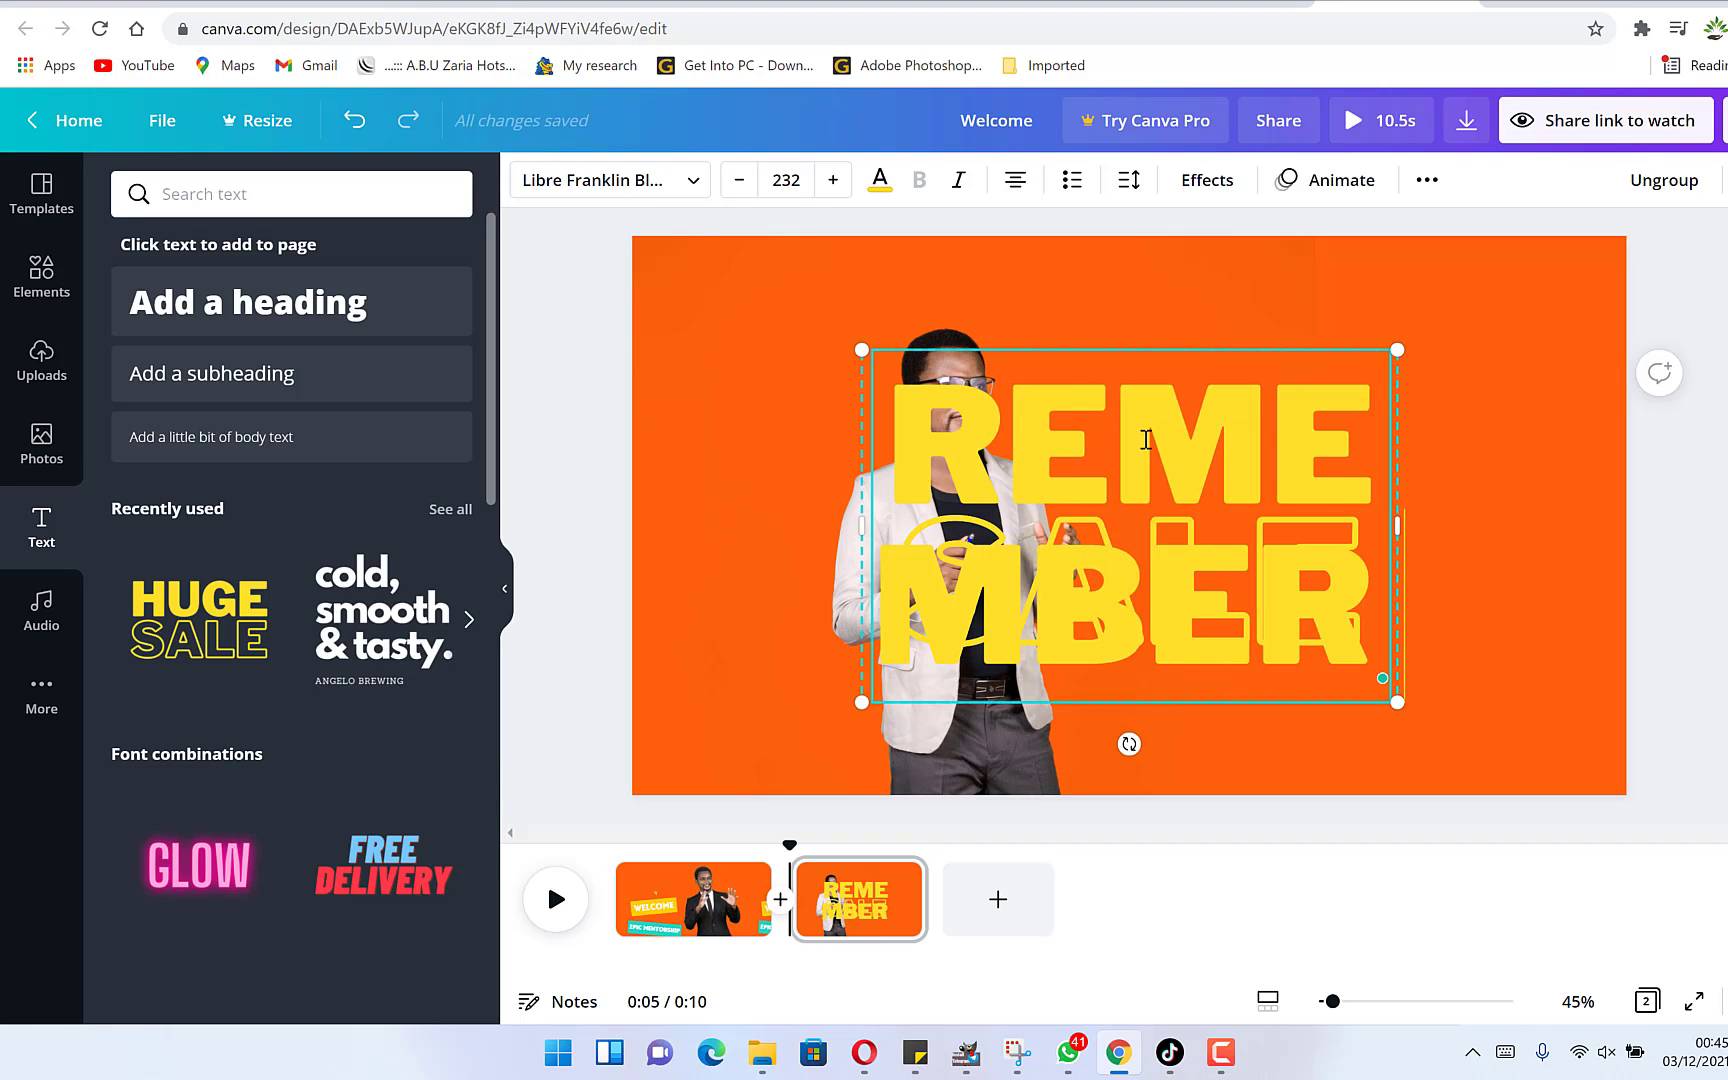
Set the REMEMBER text's font size to 80.
key("ctrl+a")
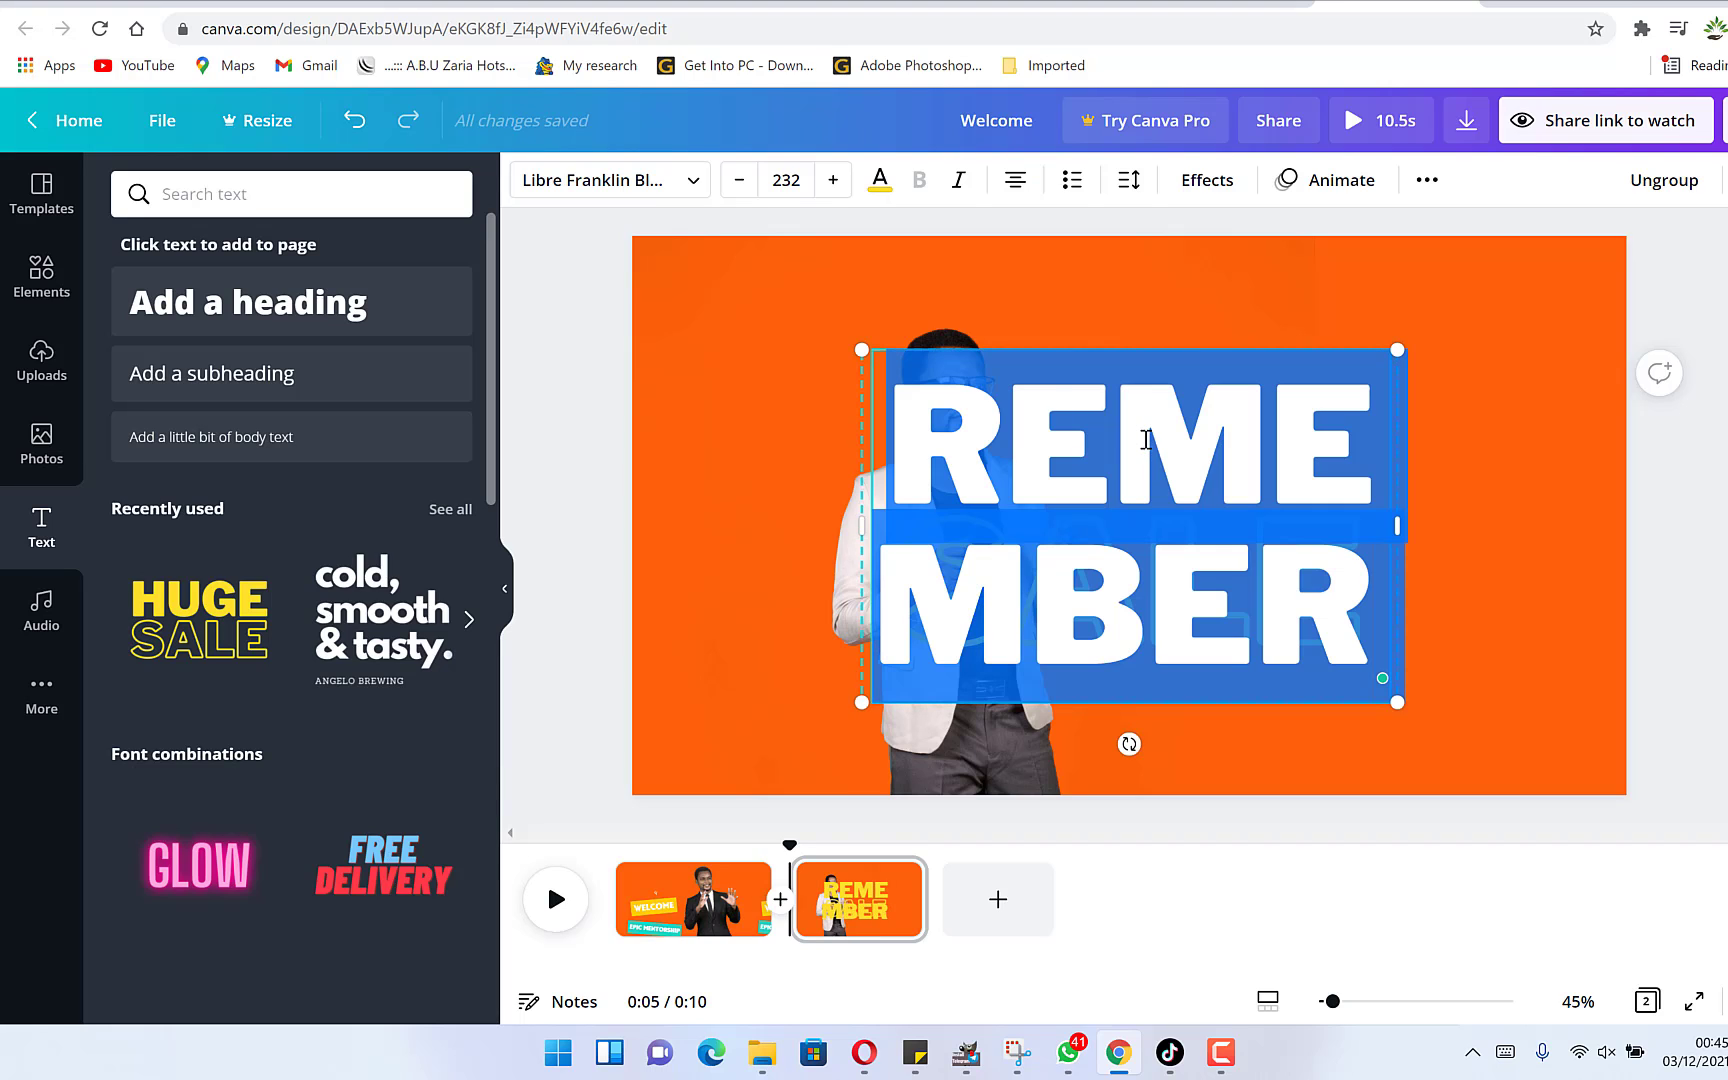
left_click(785, 180)
type("80")
key("Return")
Replace SALE with TO SUBSCRIBE and set its font size to 70.
left_click(1222, 593)
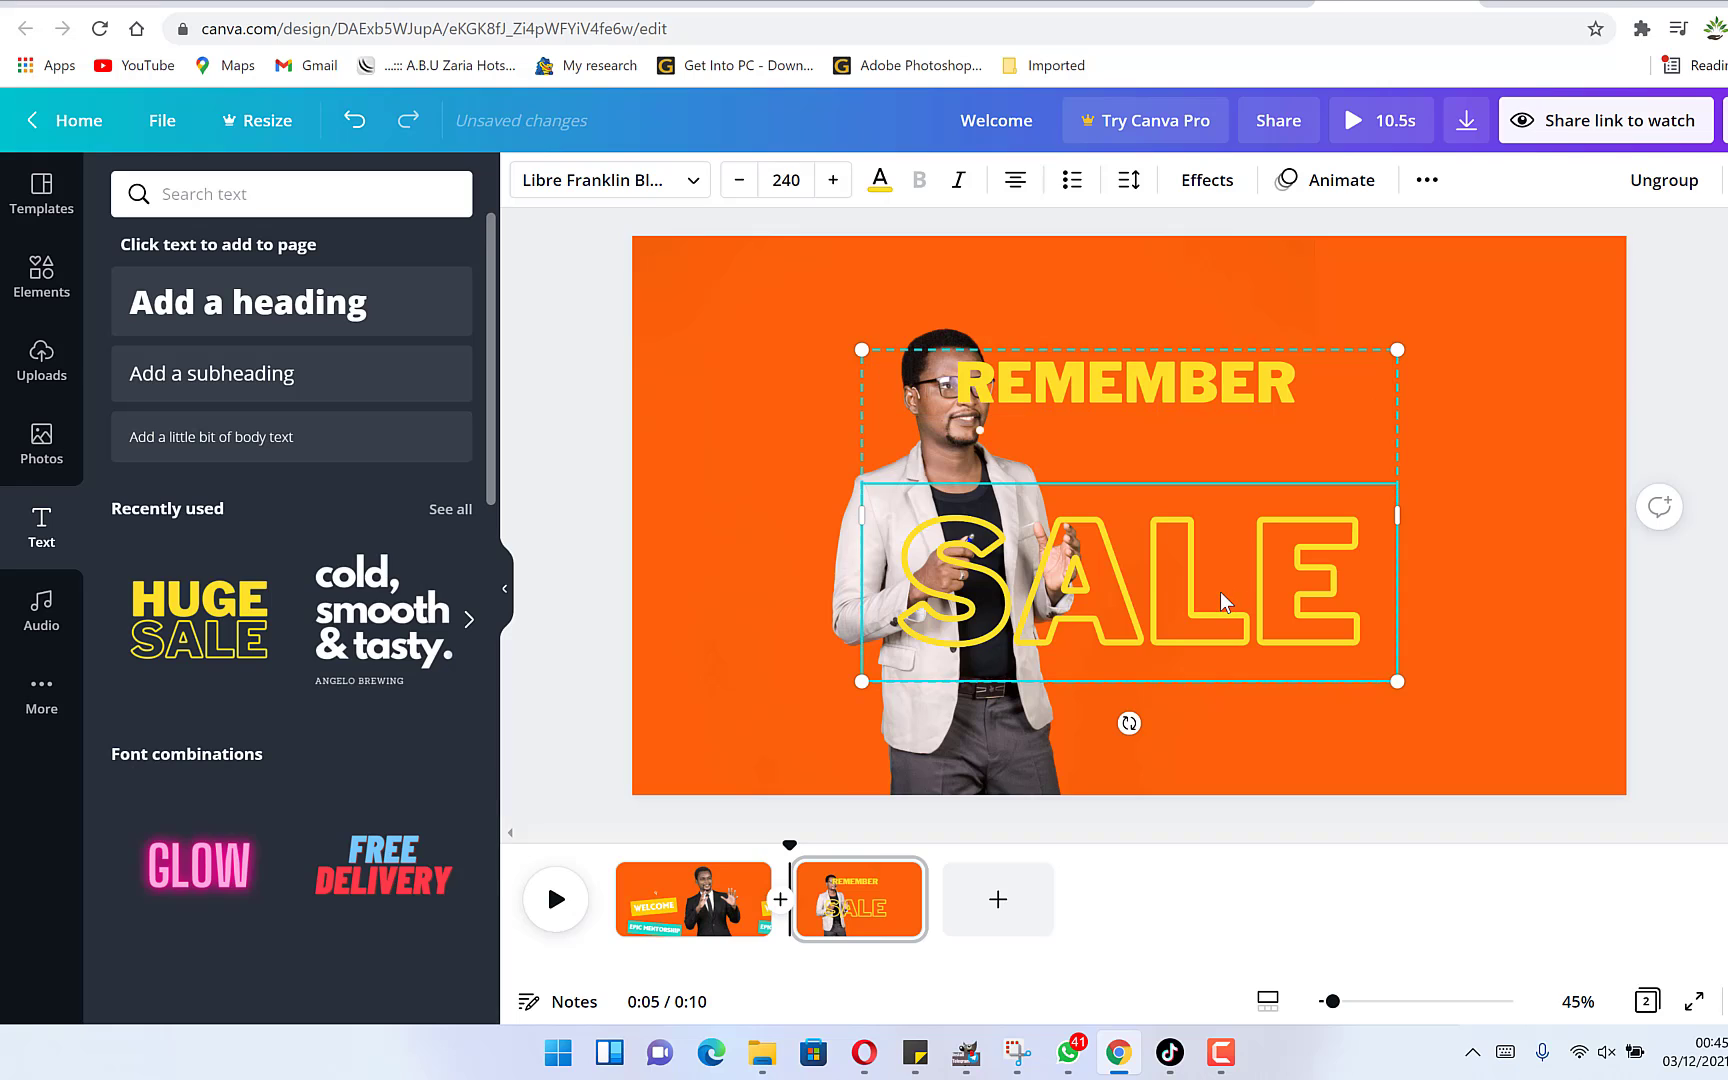
double_click(1220, 591)
type("TO SUB")
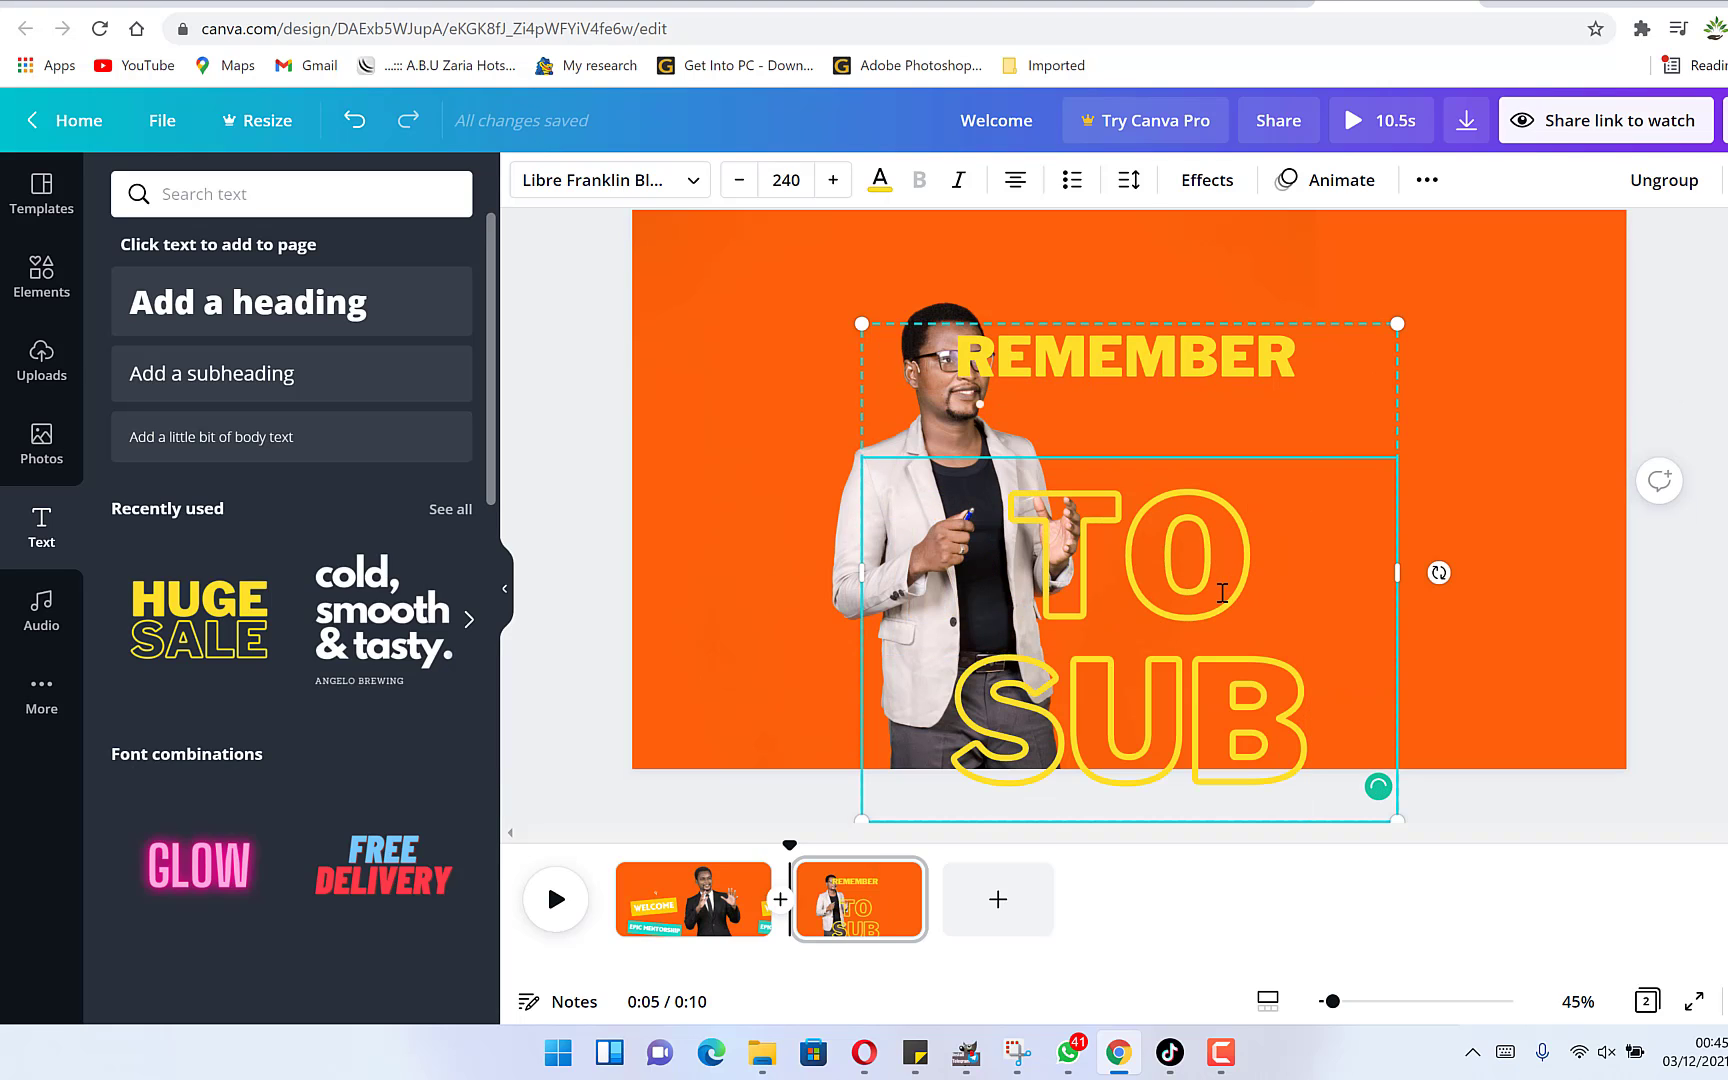
type("SCRIBE")
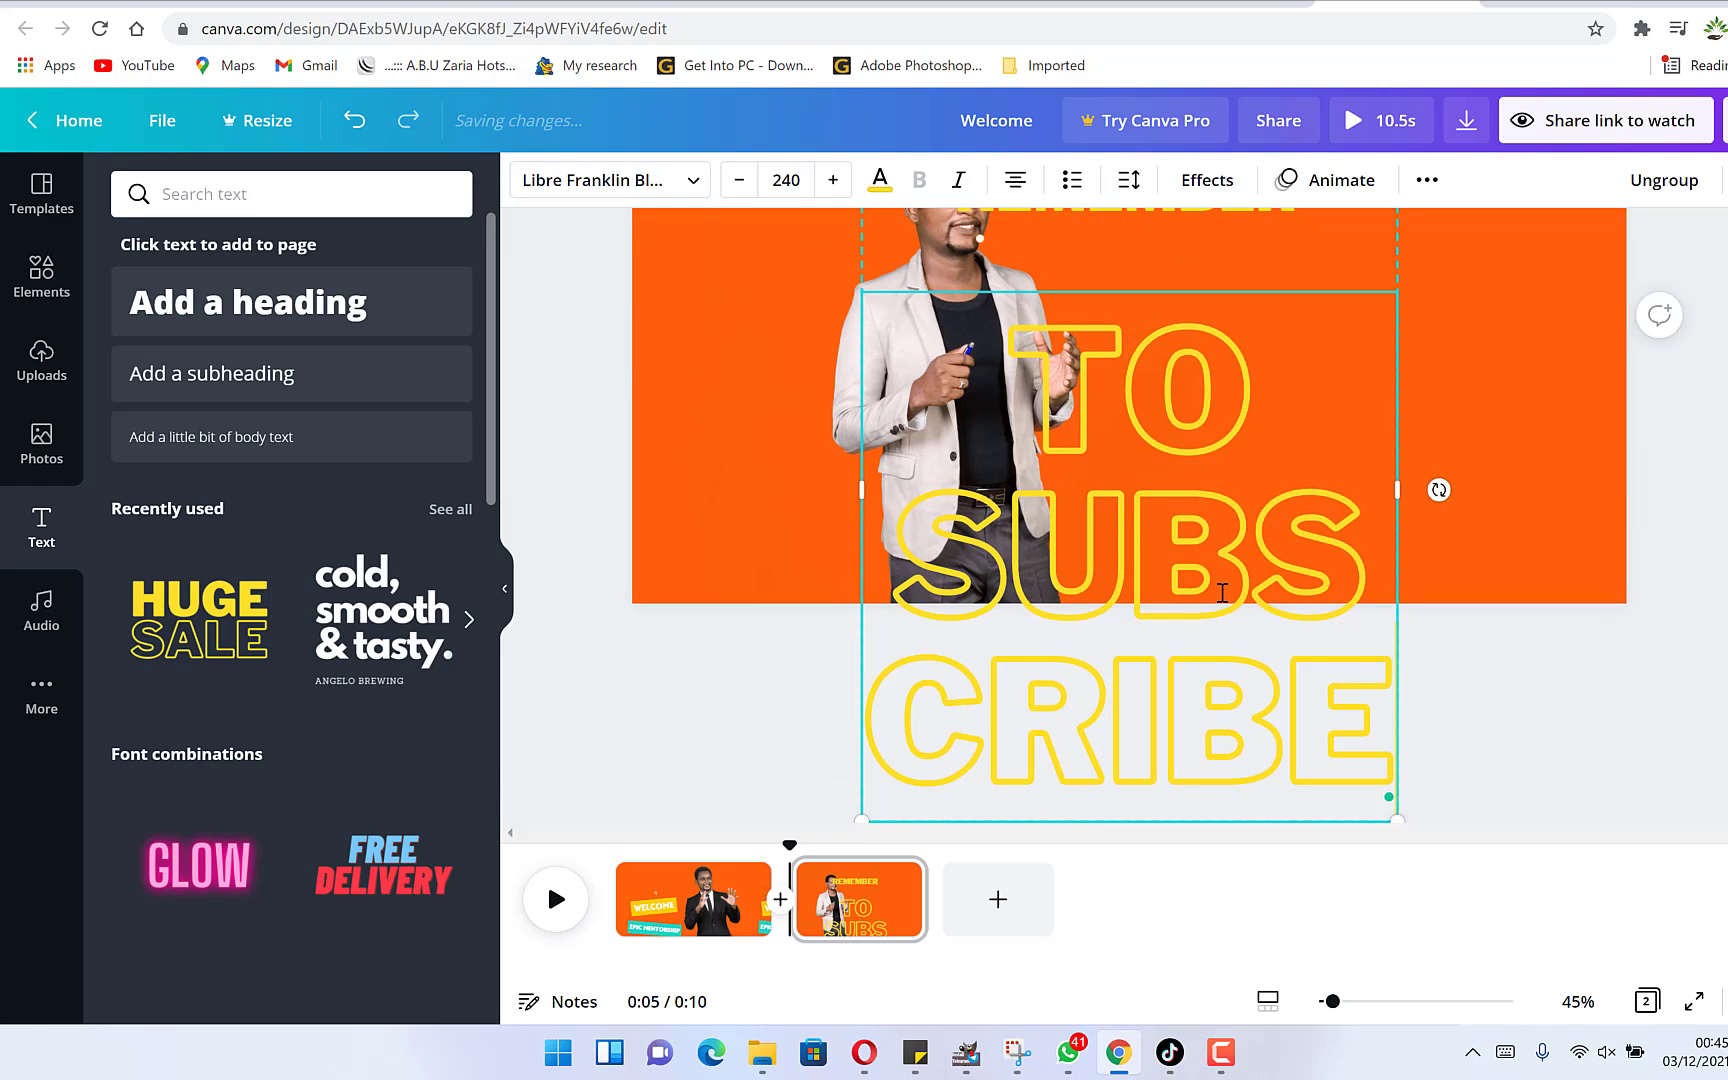
key("ctrl+a")
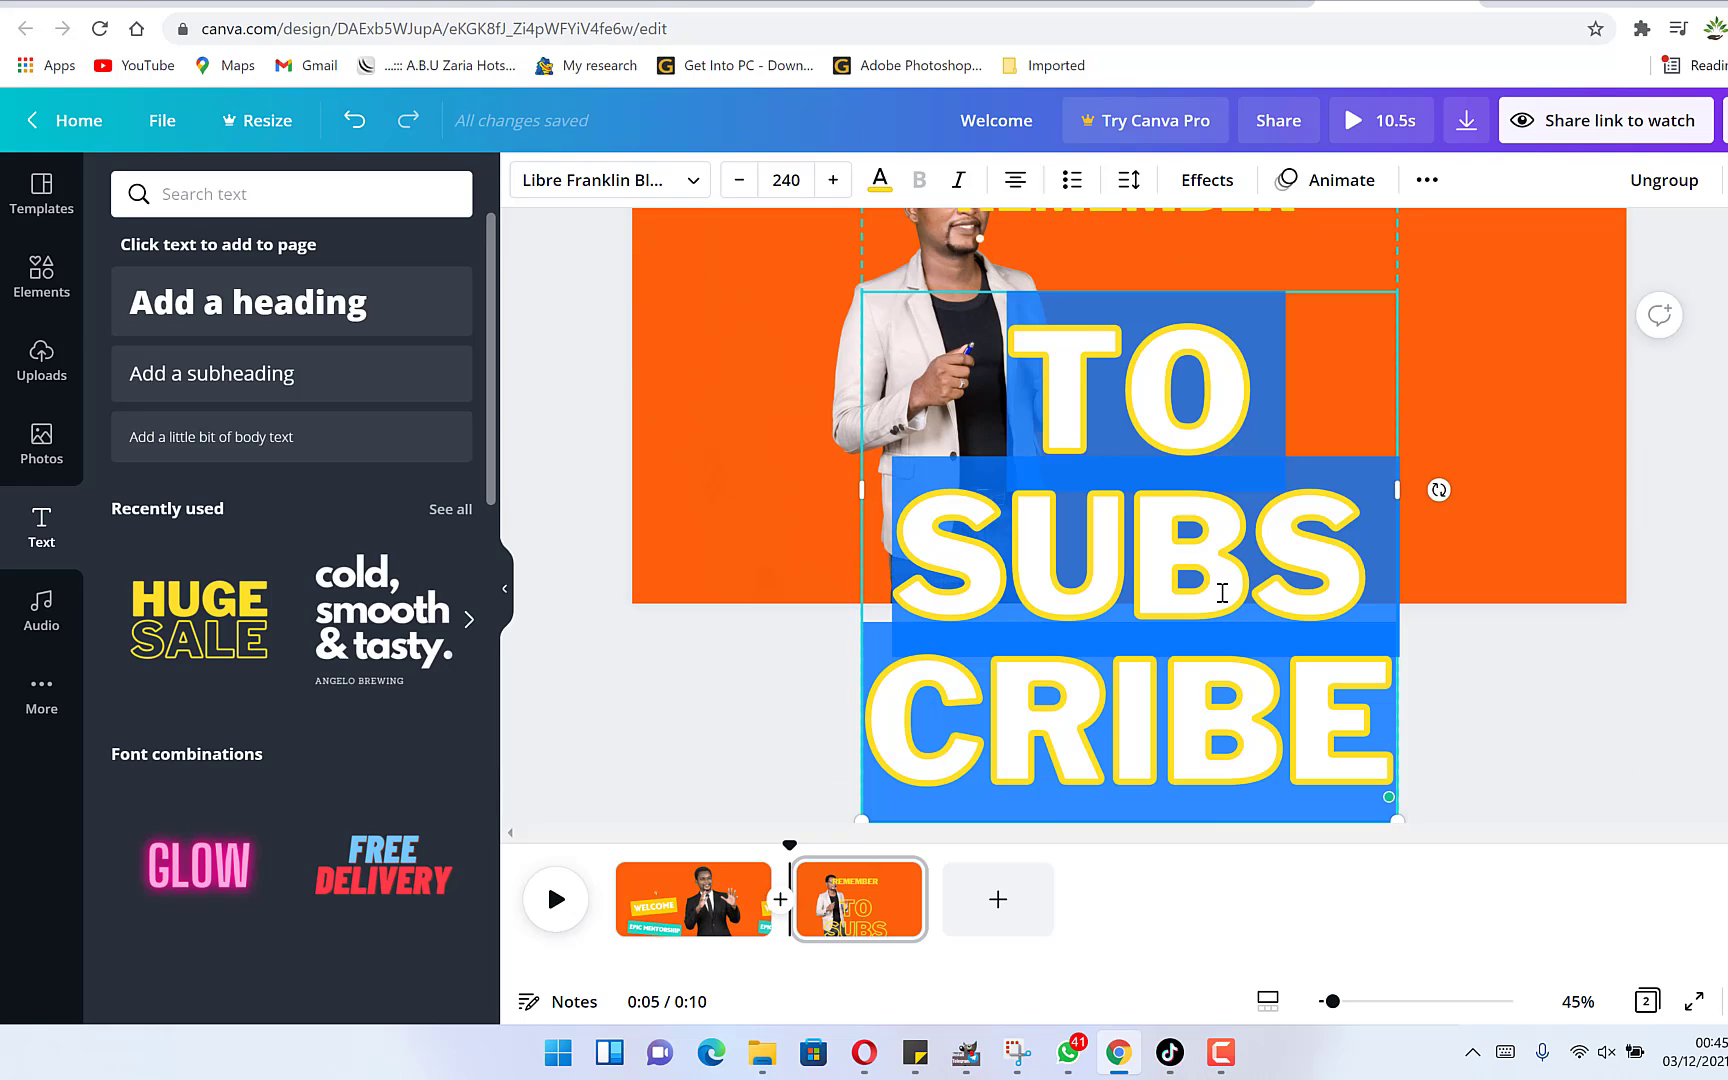
left_click(790, 181)
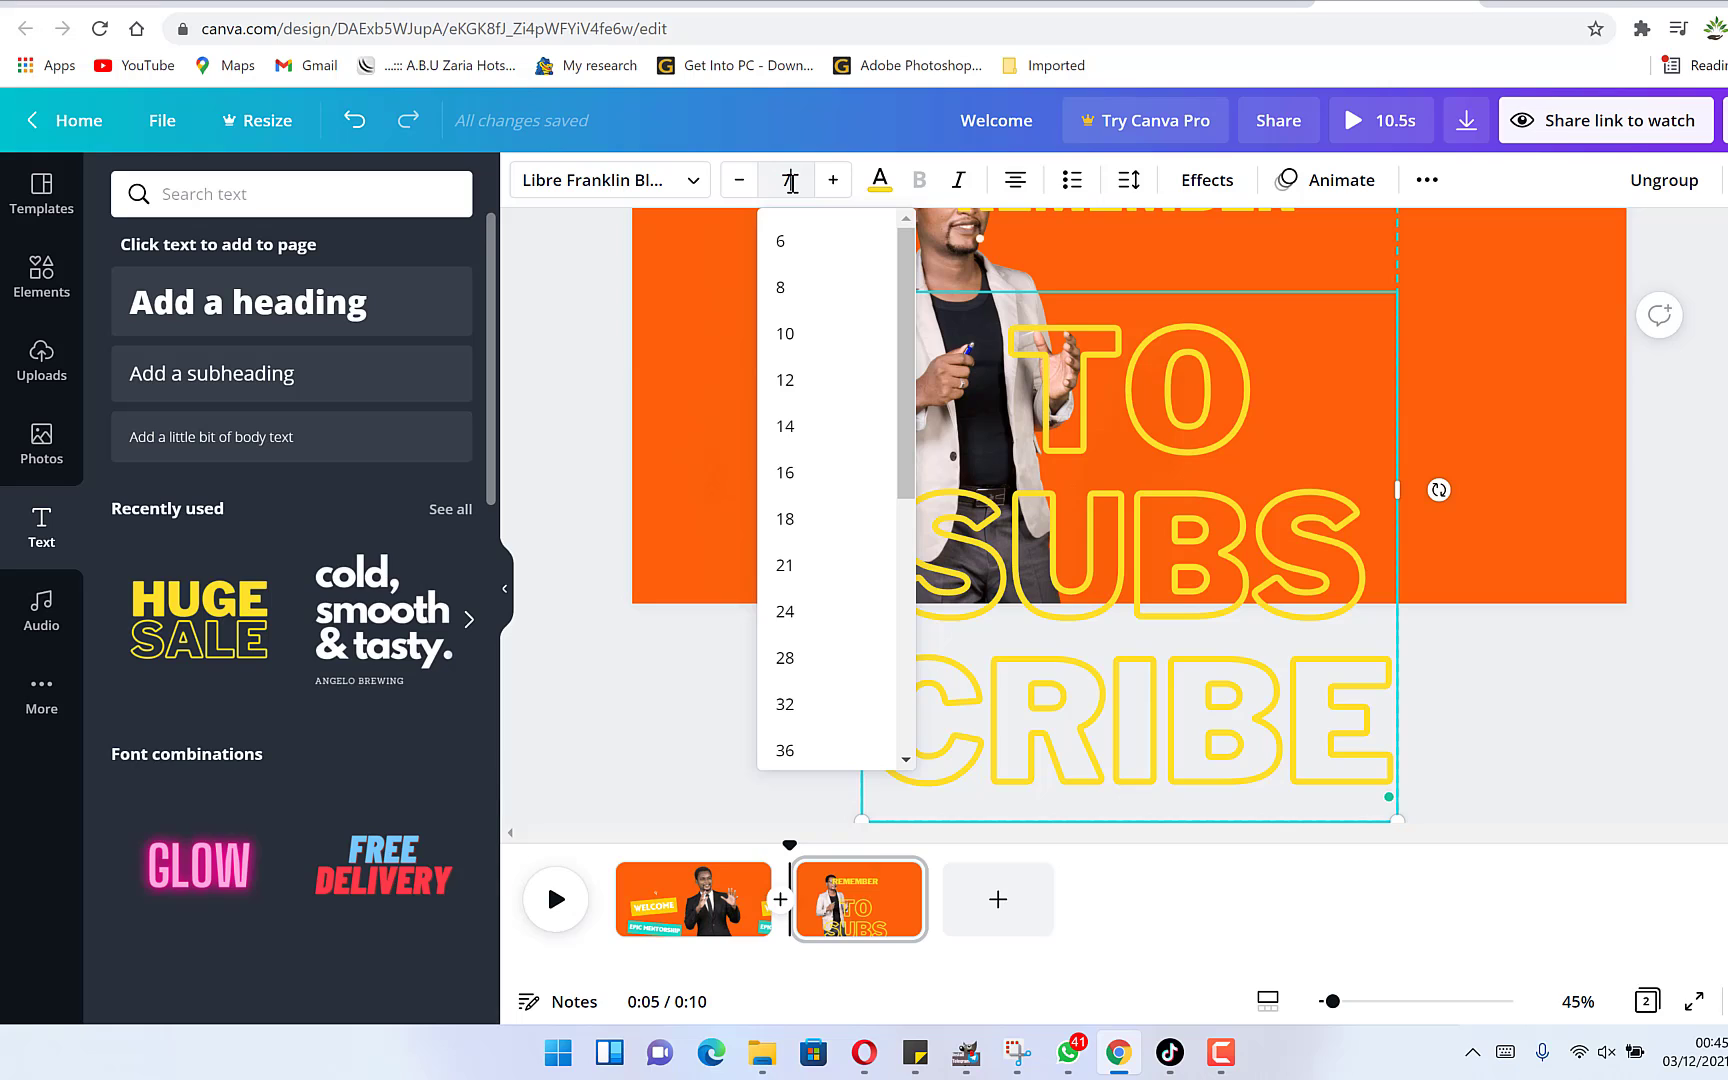
key("Return")
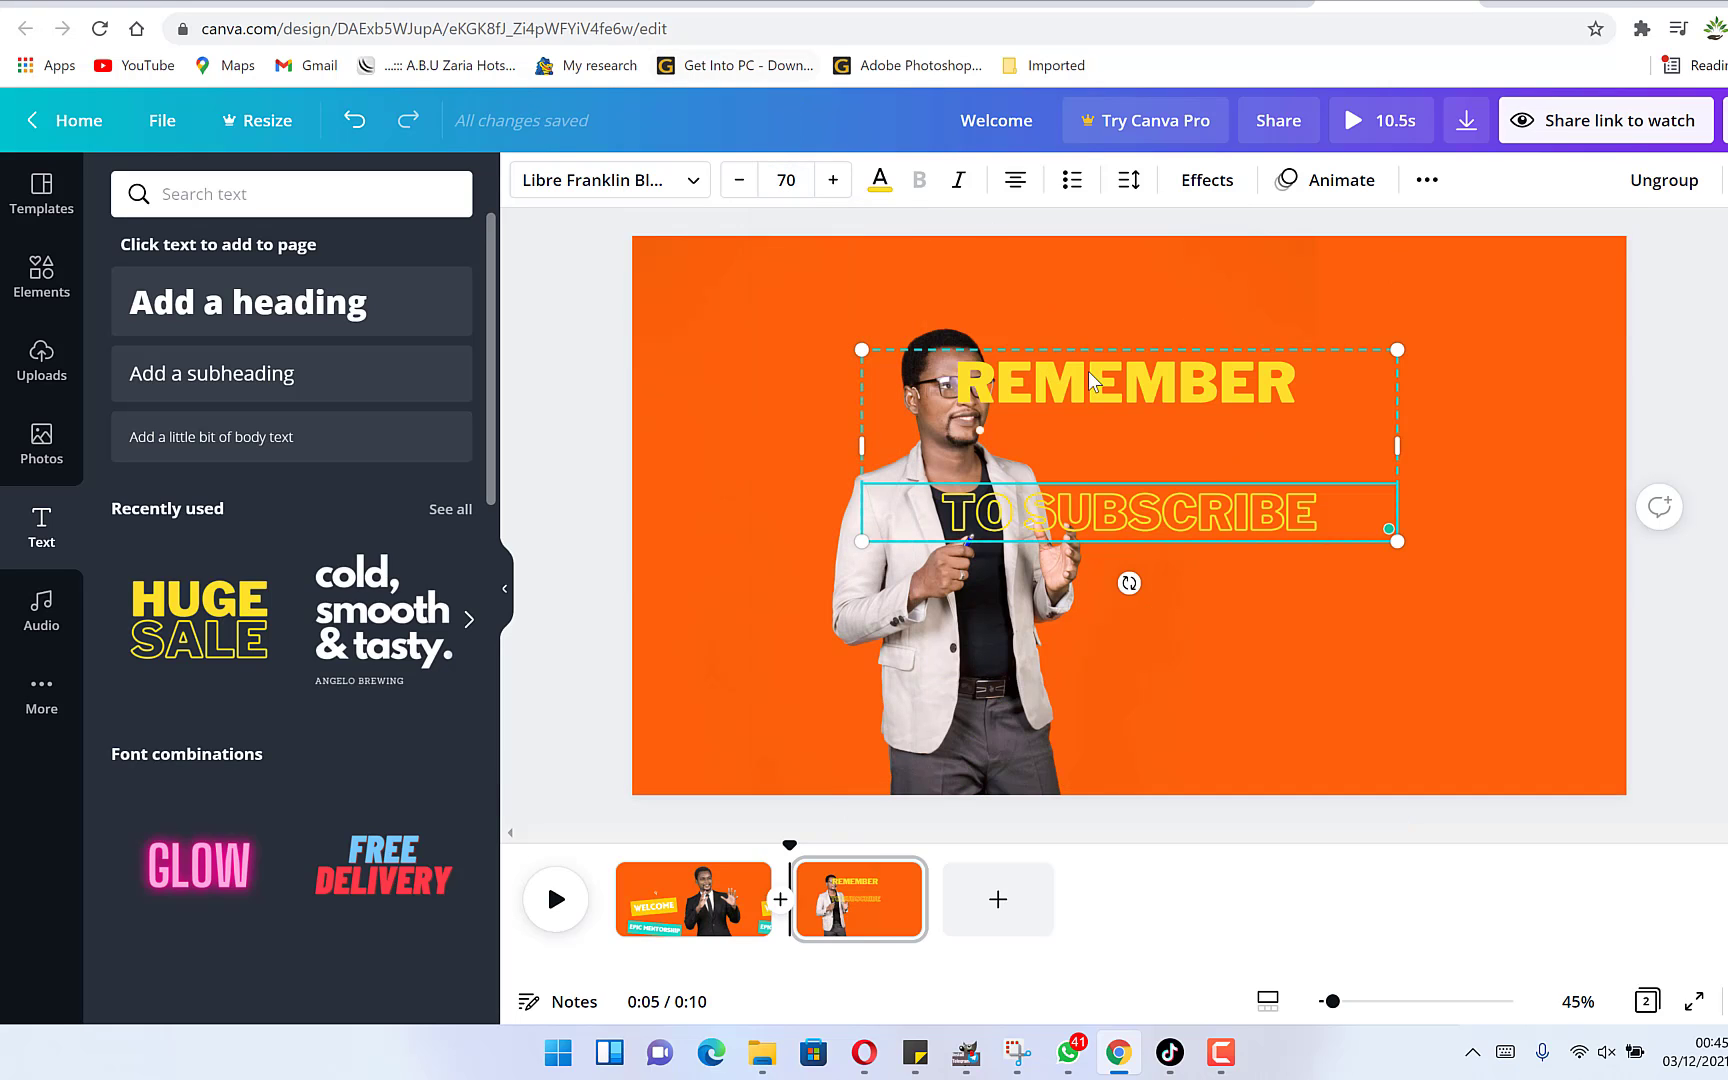
Move the REMEMBER TO SUBSCRIBE text group to the right of the man, near the page's right side.
left_click(1168, 395)
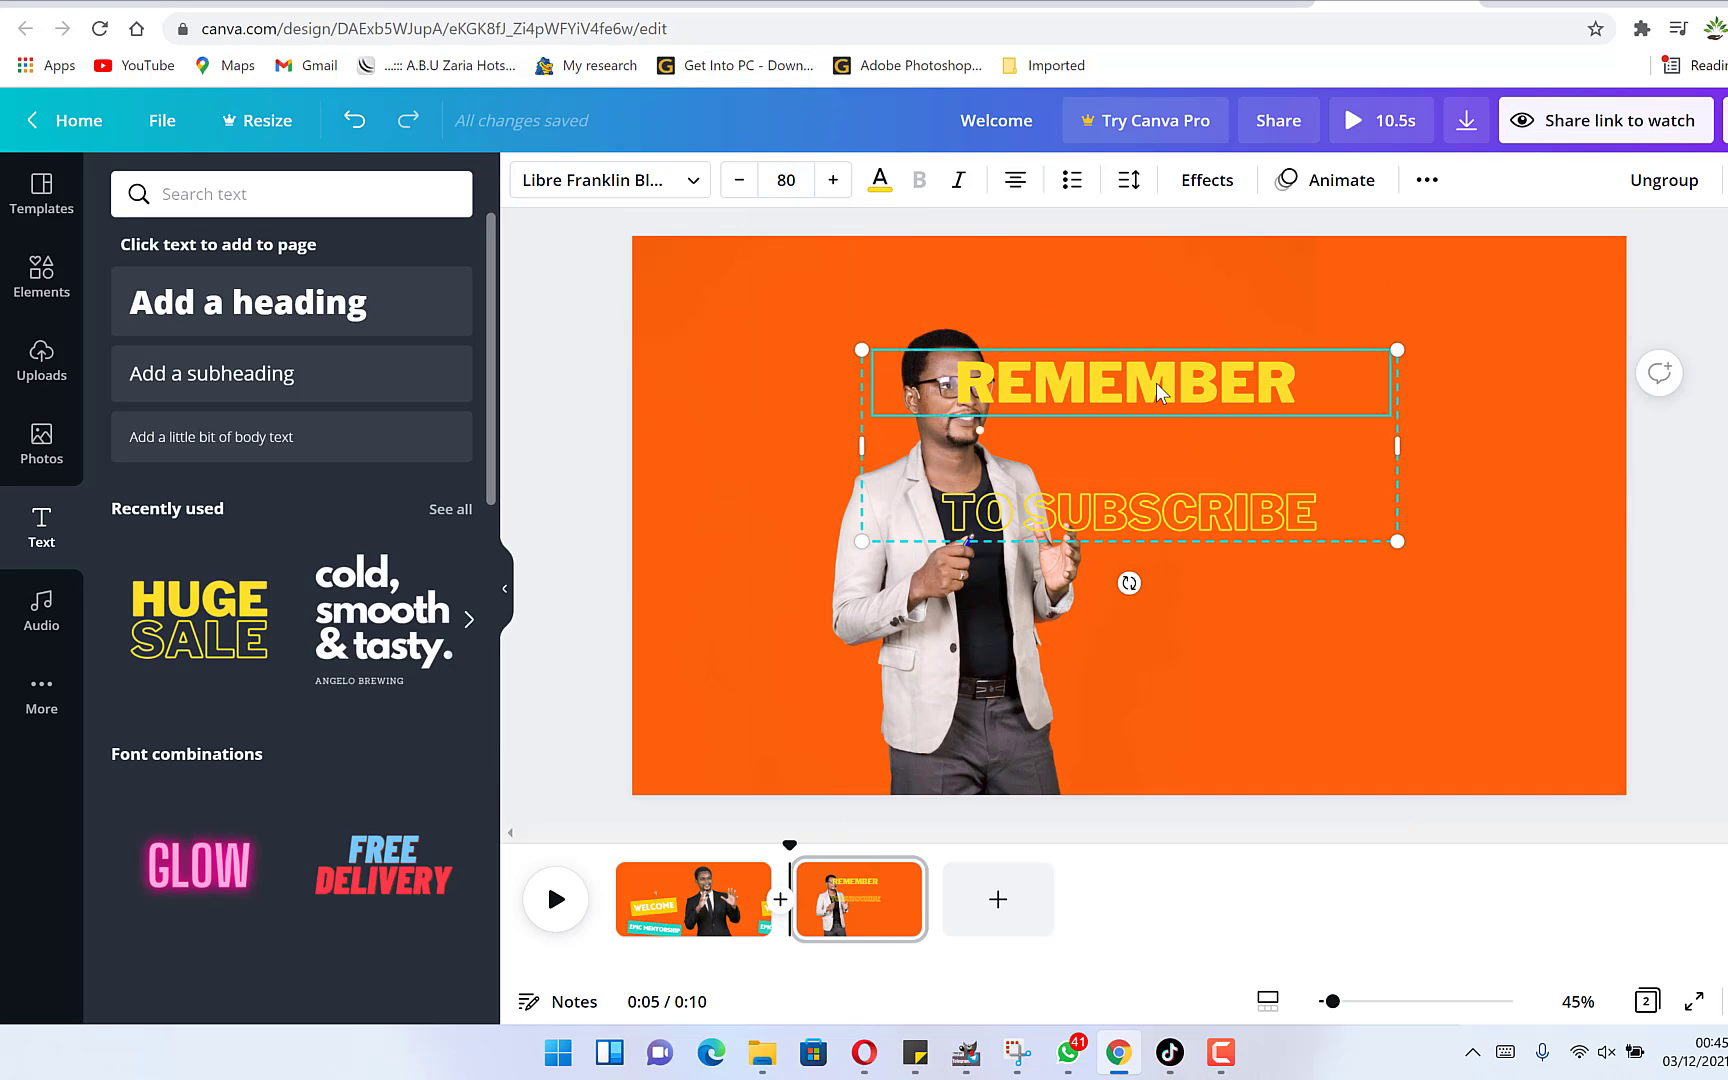
left_click_drag(1156, 385, 1374, 431)
left_click(1341, 560)
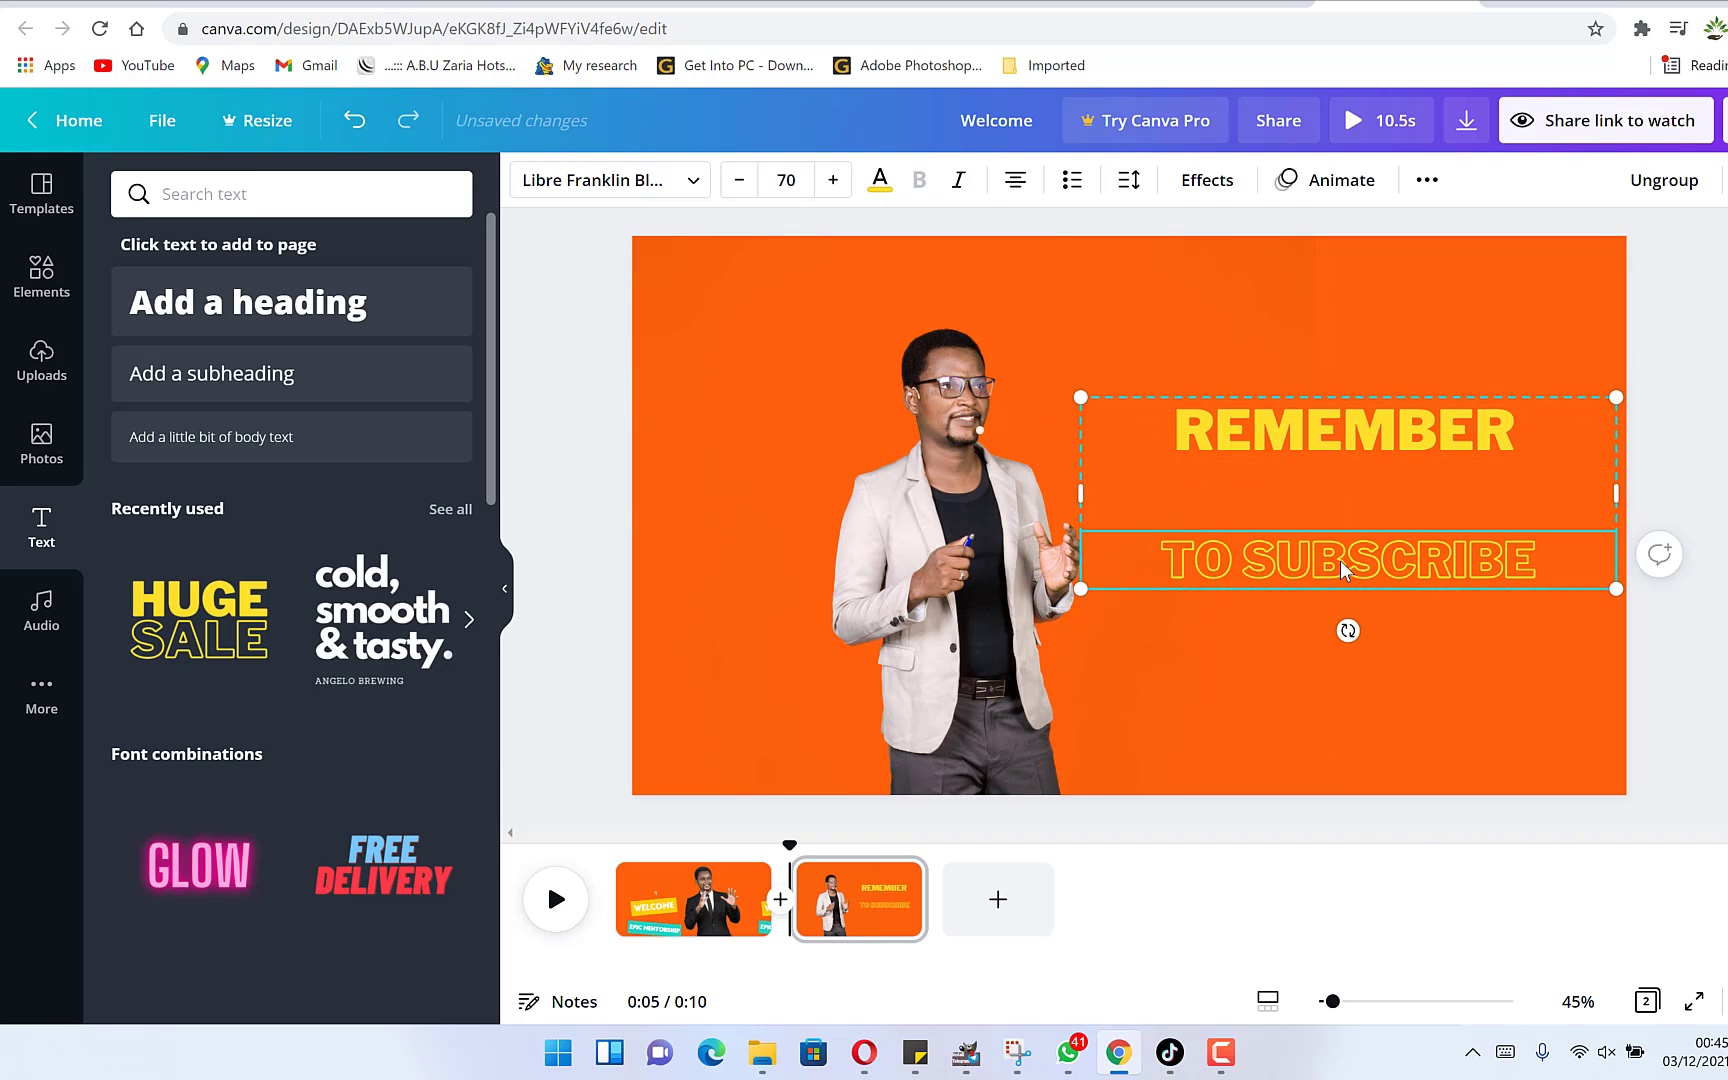